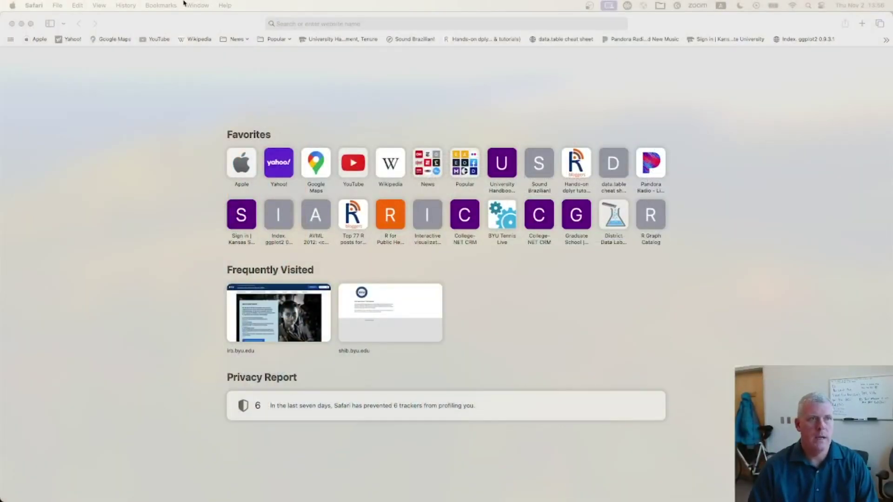
# Go to byu.qualtrics.com in Safari by accepting the 'byu.qu' address suggestion
pyautogui.click(322, 24)
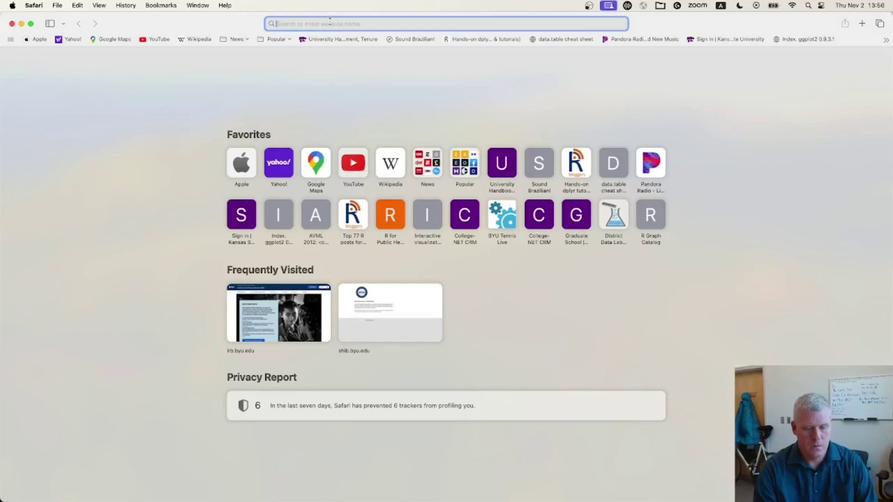
pyautogui.write('byu.')
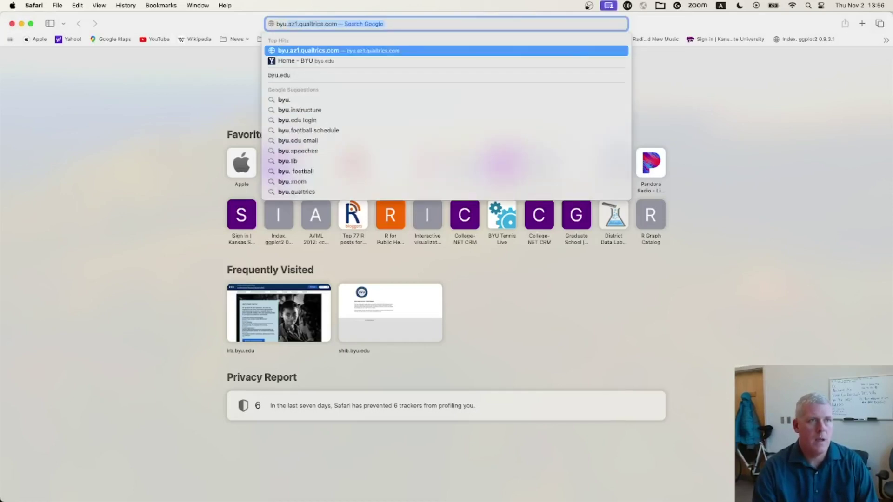
pyautogui.write('qu')
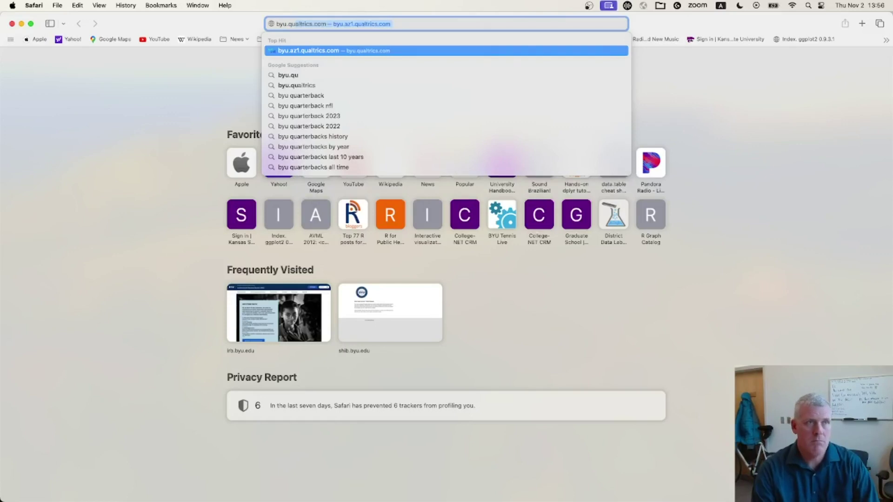
pyautogui.press('Return')
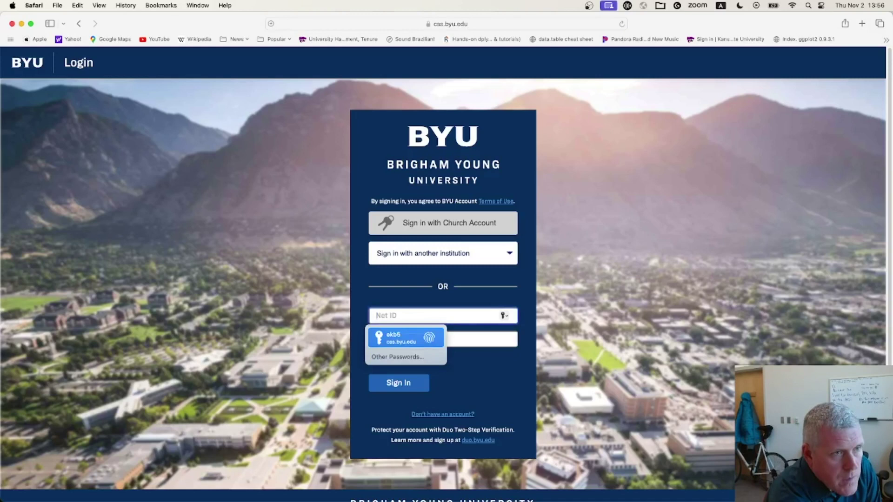
# Sign in with the saved credentials and confirm this device in the Duo prompt
pyautogui.press('Return')
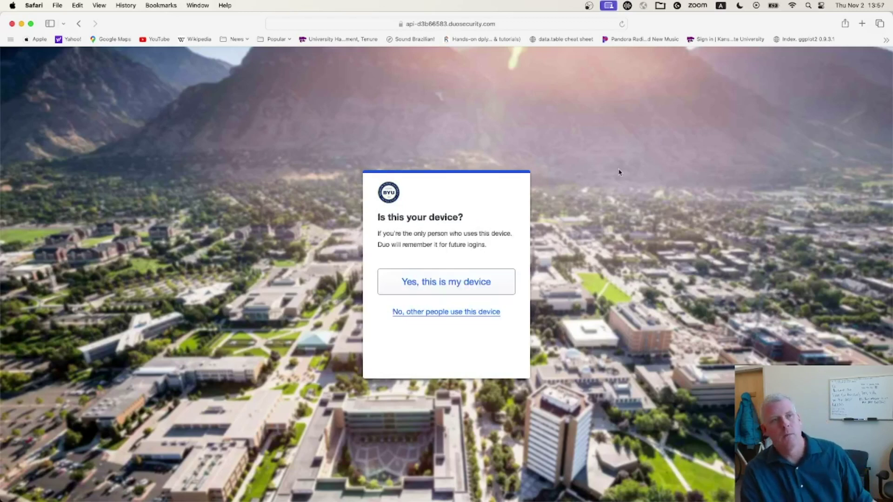
pyautogui.click(422, 286)
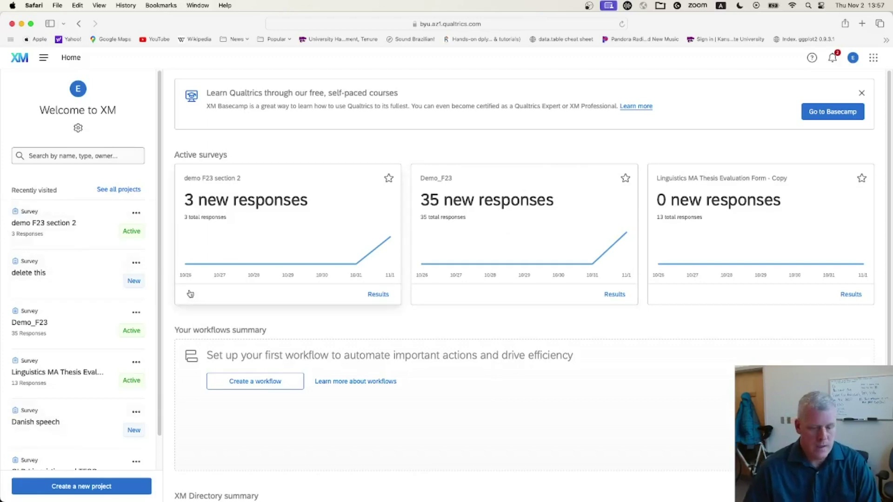
# Zoom the page in and start a new Survey project from scratch
pyautogui.press('super+equal')
pyautogui.press('super+equal')
pyautogui.press('super+equal')
pyautogui.press('super+equal')
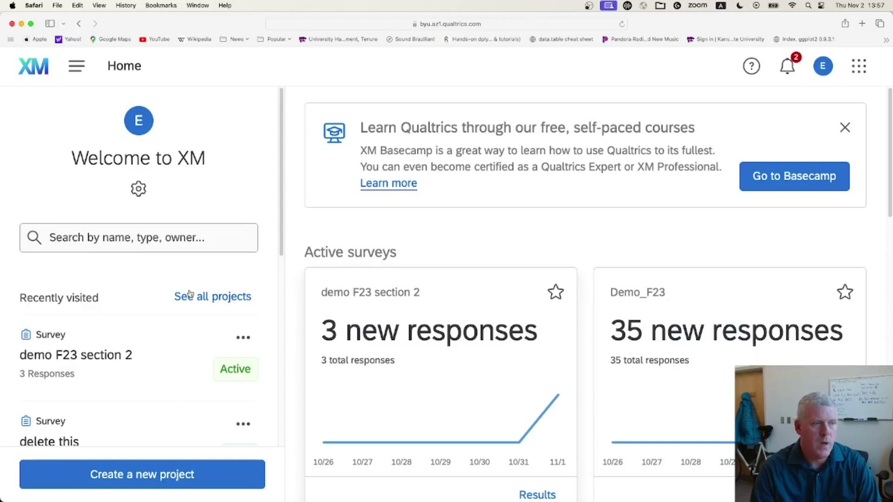
pyautogui.click(120, 475)
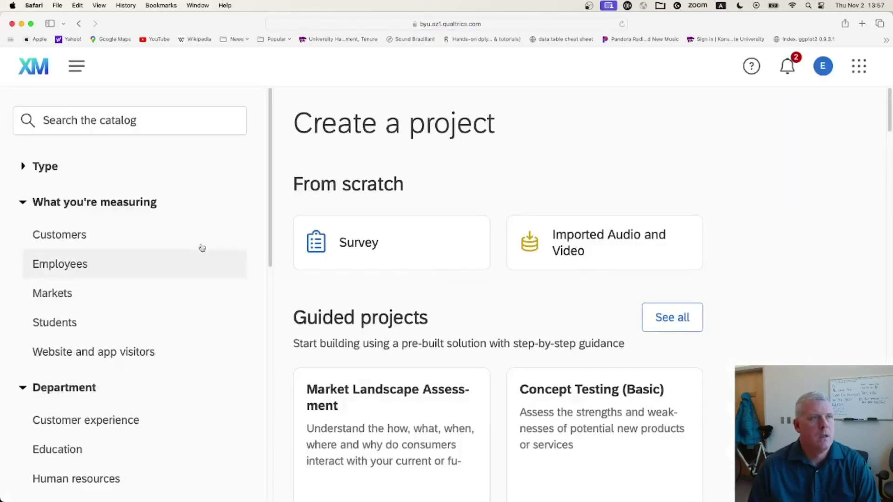
pyautogui.scroll(-10, 401, 157)
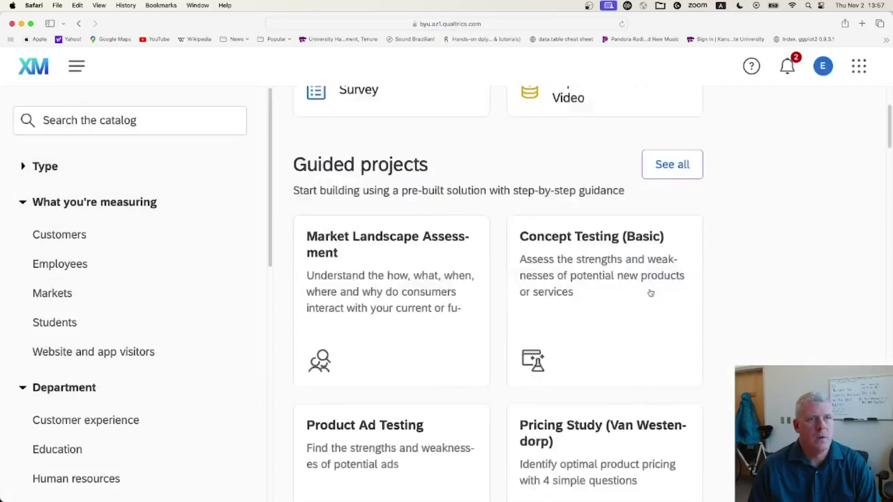
pyautogui.scroll(10, 647, 284)
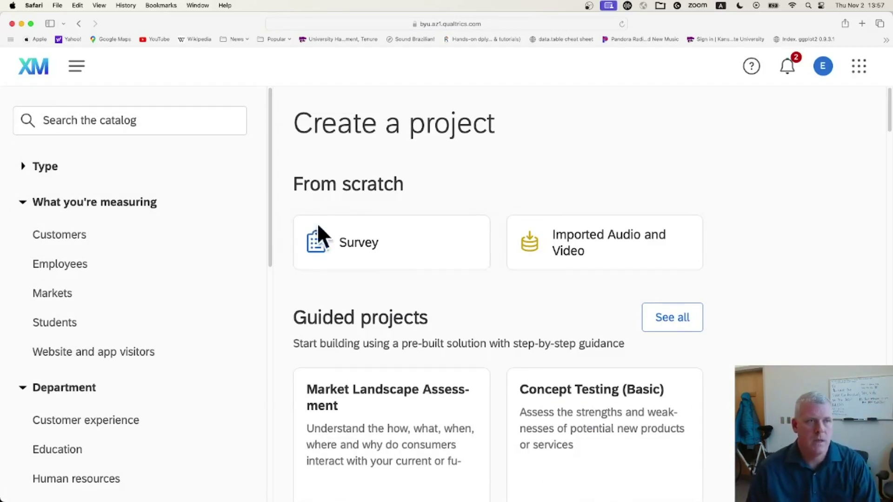
pyautogui.click(365, 250)
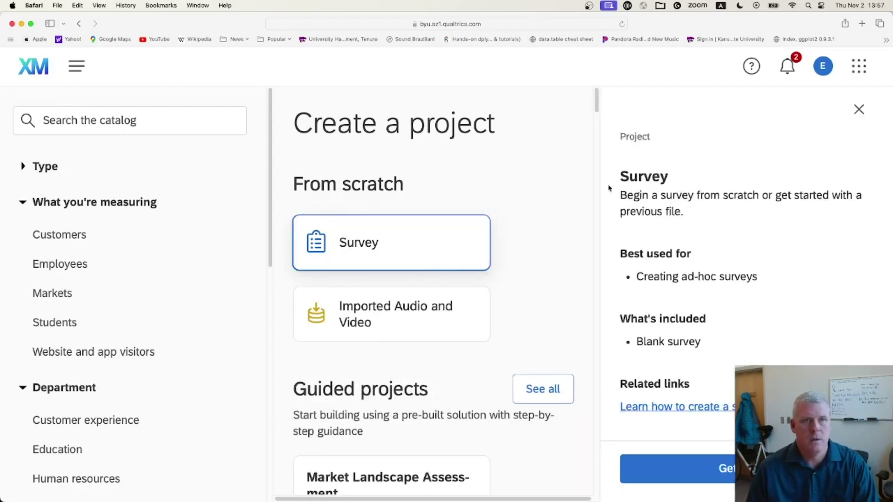
pyautogui.click(674, 469)
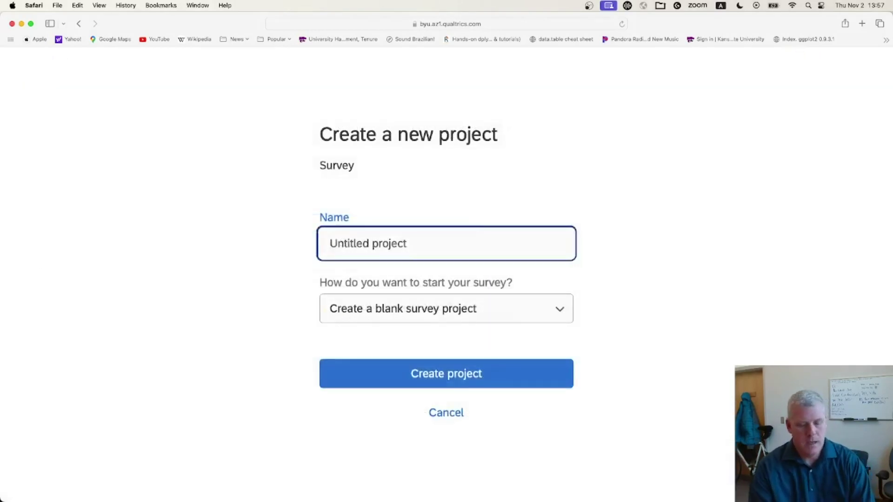
# Create a blank survey project named 'delete this demo'
pyautogui.write('delete this de')
pyautogui.press('BackSpace')
pyautogui.write('dem')
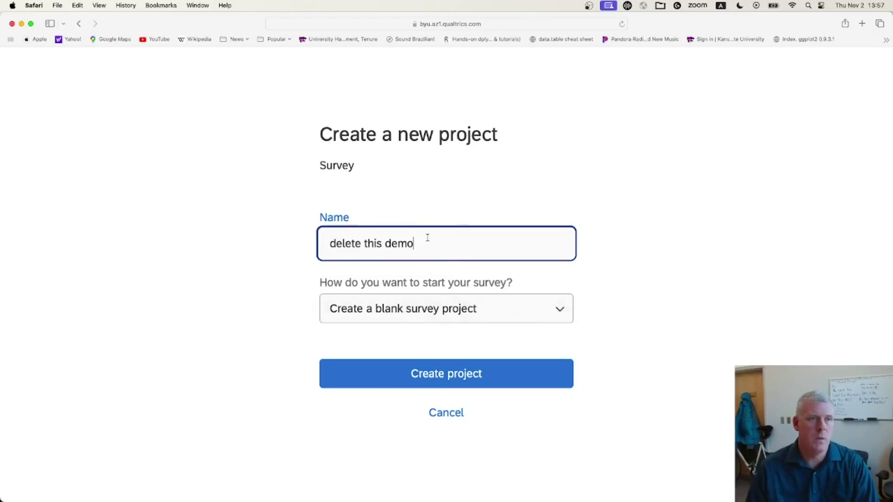
pyautogui.click(437, 375)
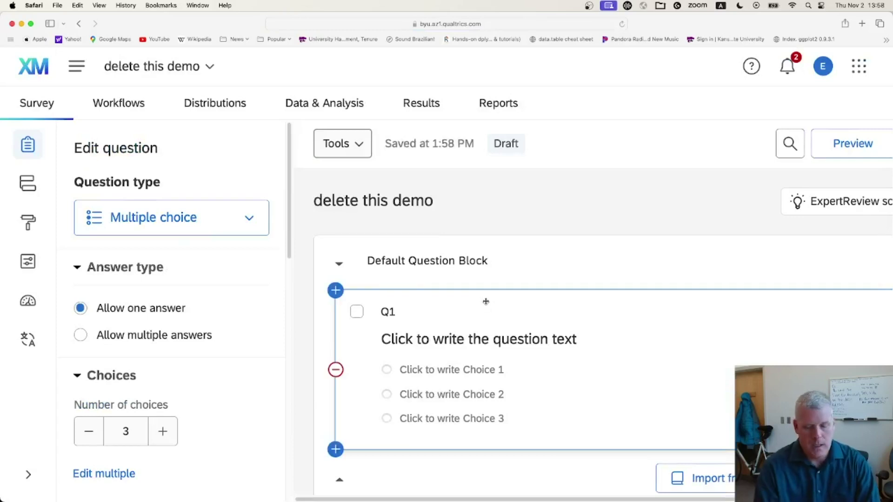
pyautogui.press('super+minus')
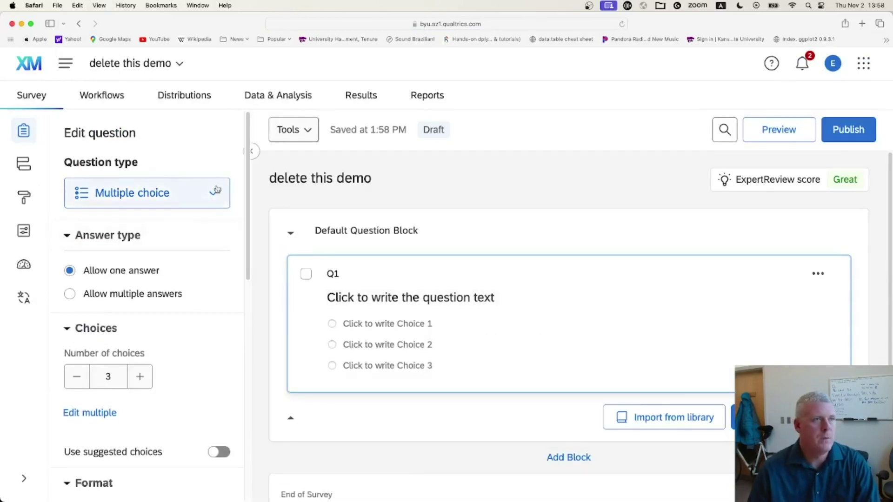
pyautogui.click(213, 195)
pyautogui.scroll(-10, 237, 326)
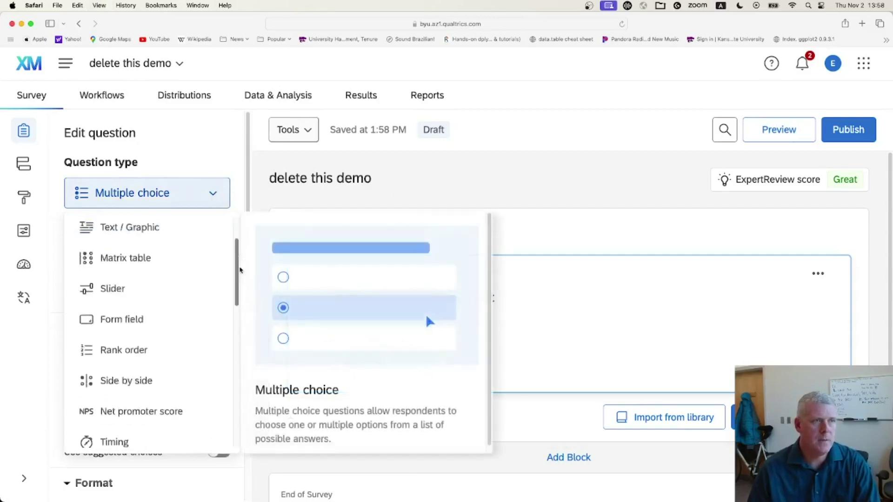
pyautogui.scroll(10, 242, 253)
pyautogui.scroll(1, 242, 247)
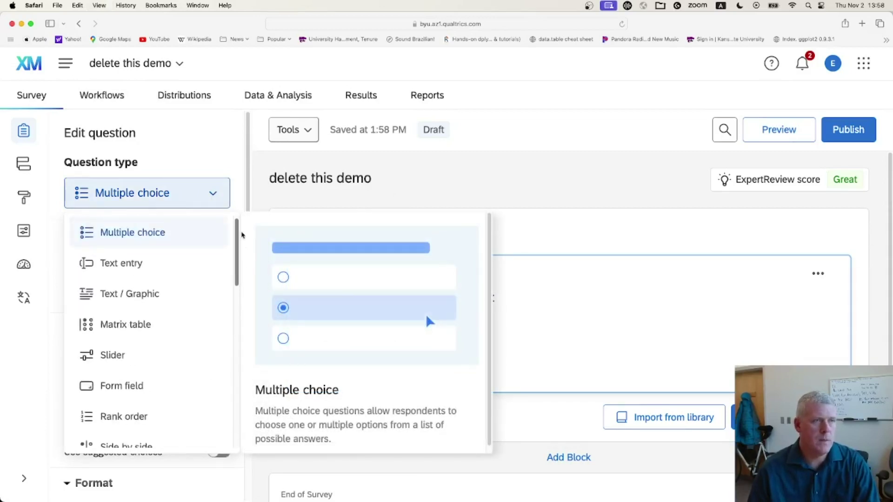
pyautogui.click(226, 152)
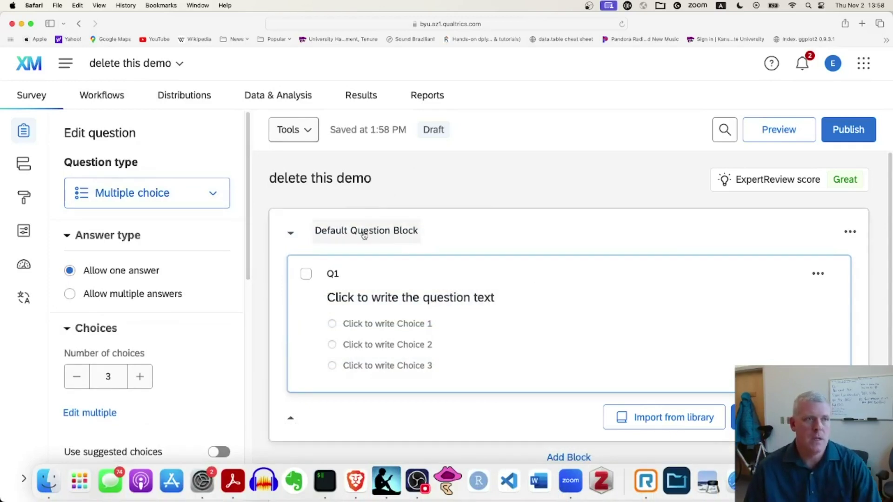
pyautogui.scroll(-3, 638, 321)
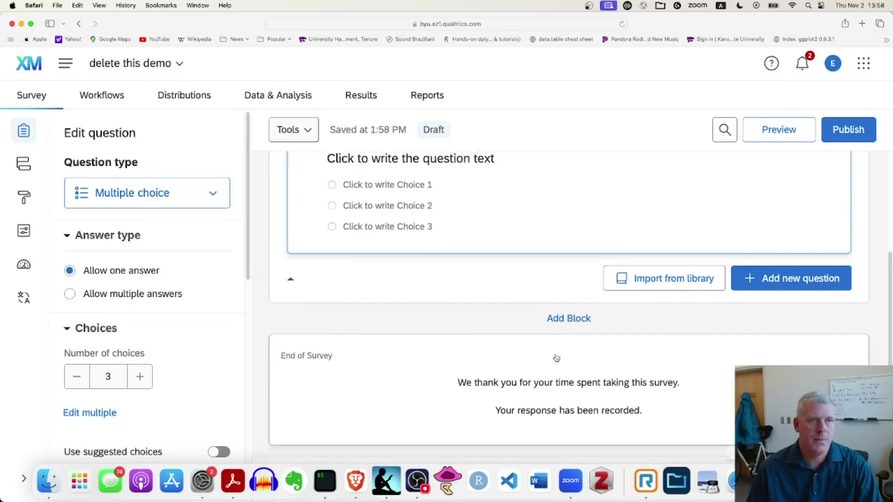
pyautogui.scroll(3, 557, 358)
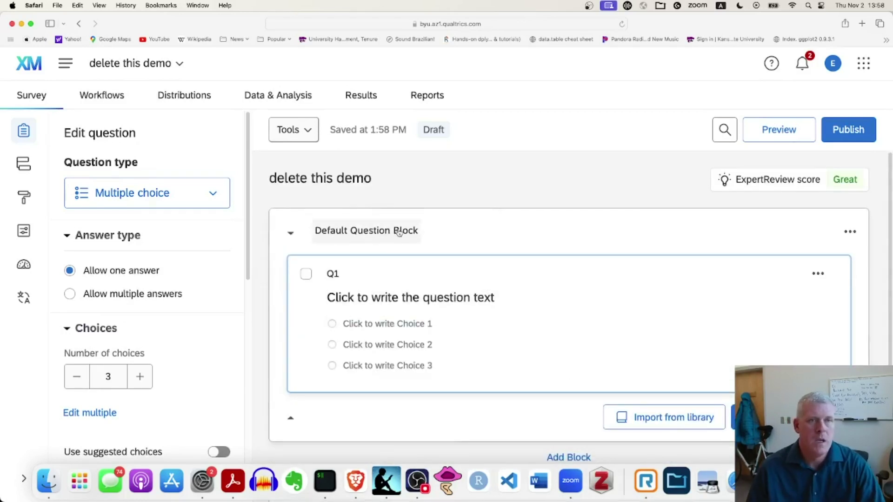
pyautogui.scroll(-2, 673, 262)
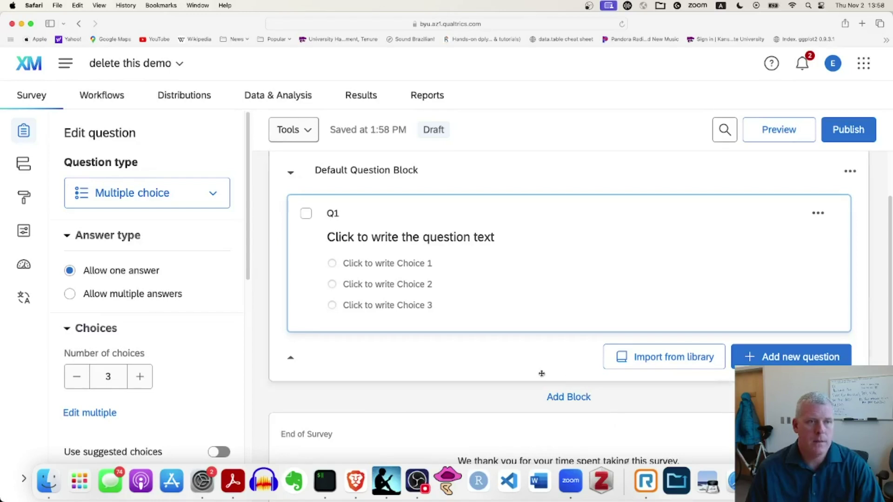
# Add a new block and rename it from 'Block 1' to 'Welcome'
pyautogui.click(569, 396)
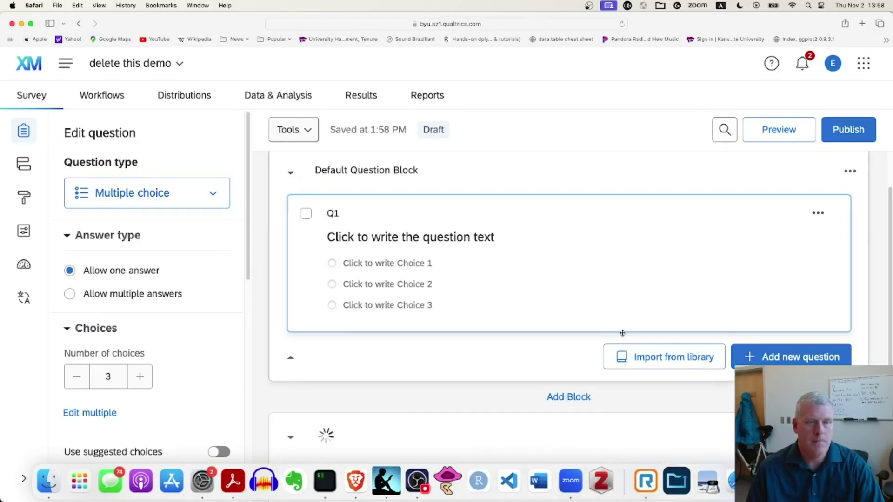
pyautogui.click(365, 365)
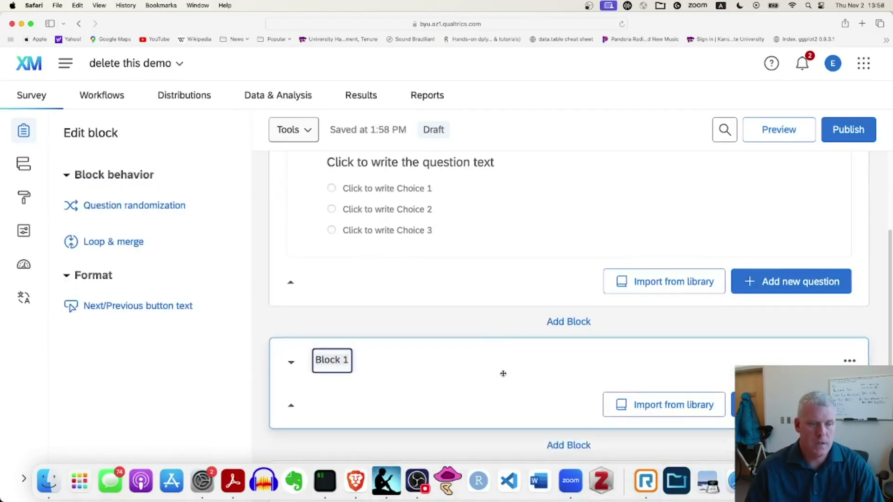
pyautogui.write('Welcome')
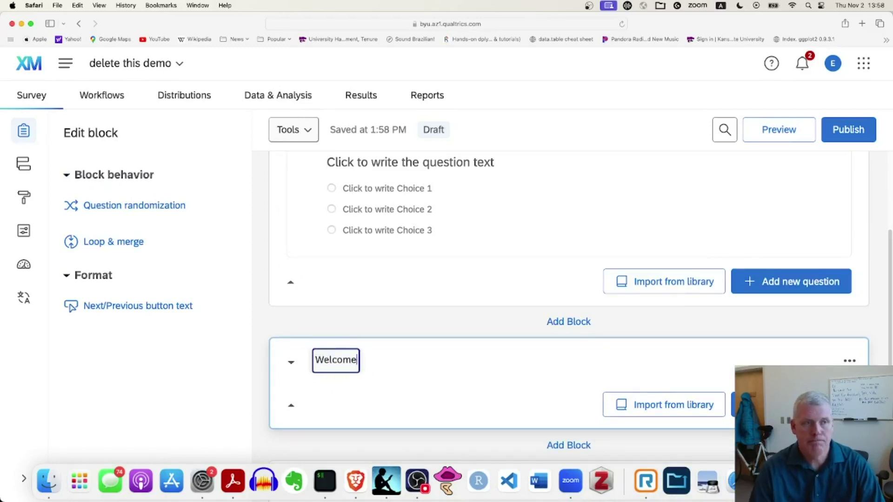
pyautogui.click(572, 378)
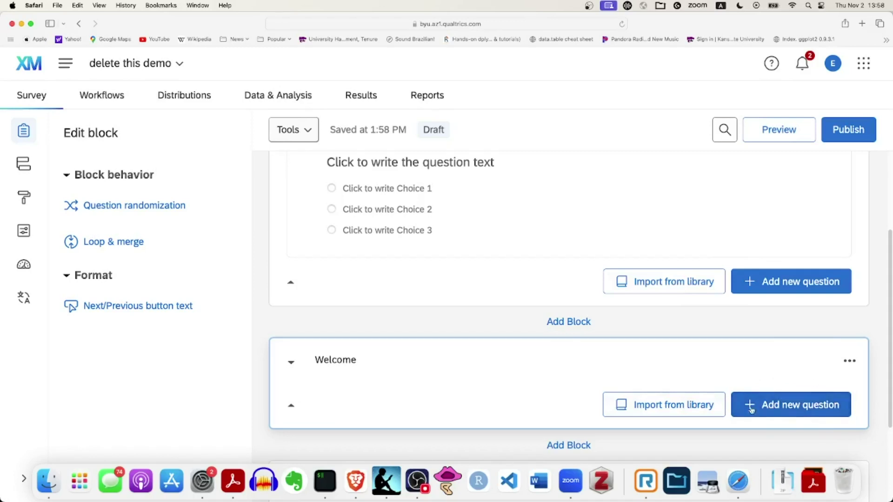
# Add a Text/Graphic welcome about the Holderness Family Youtube channel, plus 'Click/tap the Next button (right arrow) to start'
pyautogui.click(782, 408)
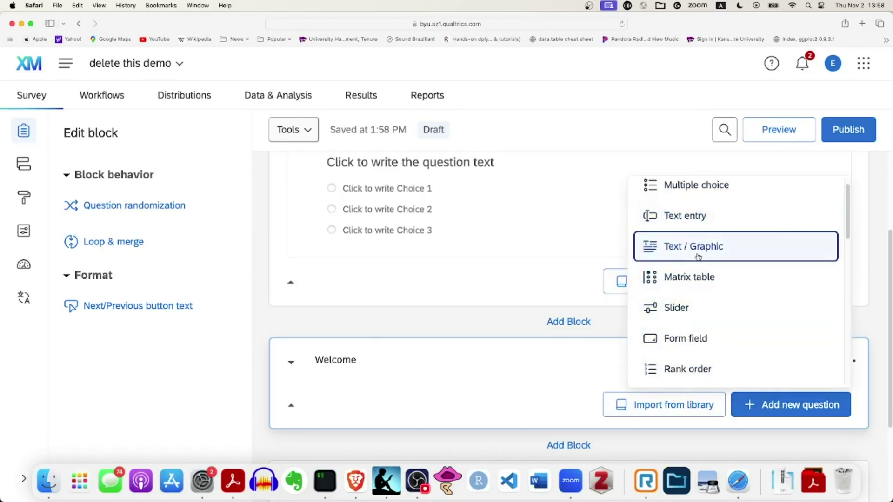
pyautogui.click(726, 258)
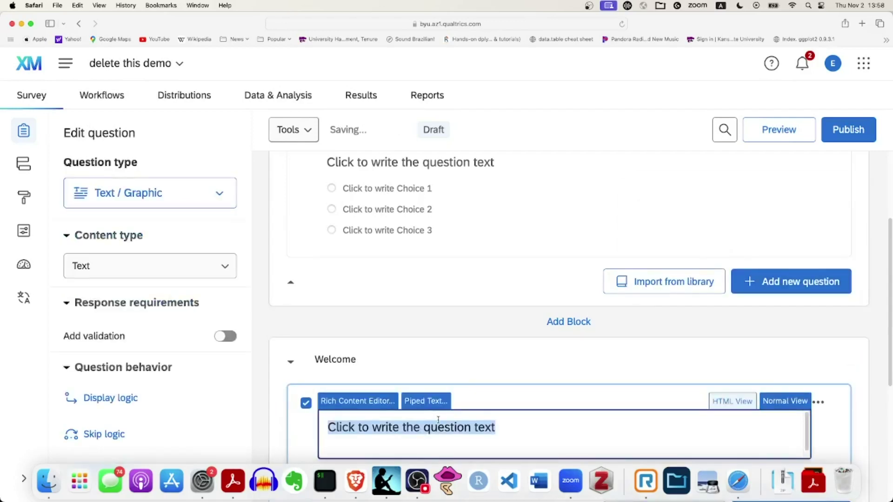
pyautogui.write('Welcome to this survey on ')
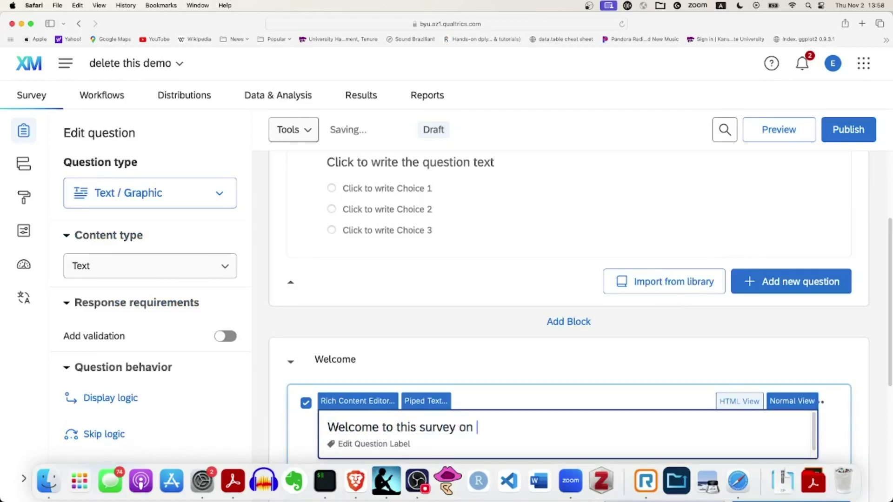
pyautogui.write('how awes')
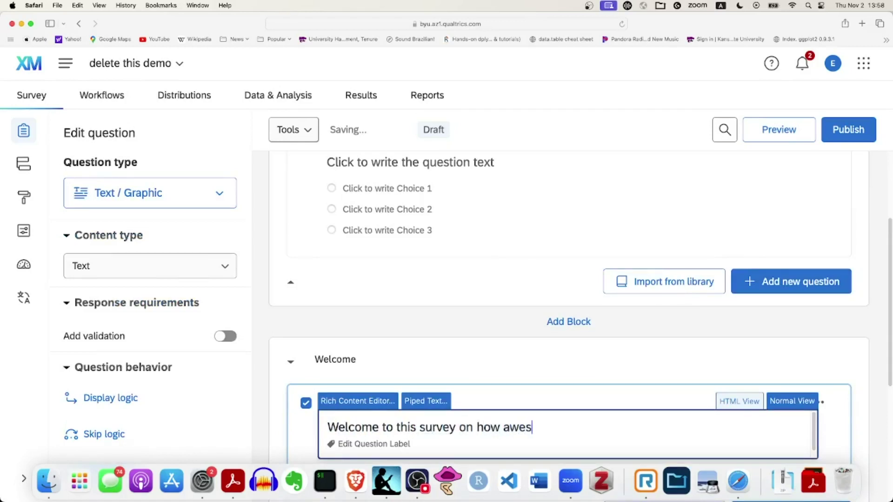
pyautogui.write('ome the Hold')
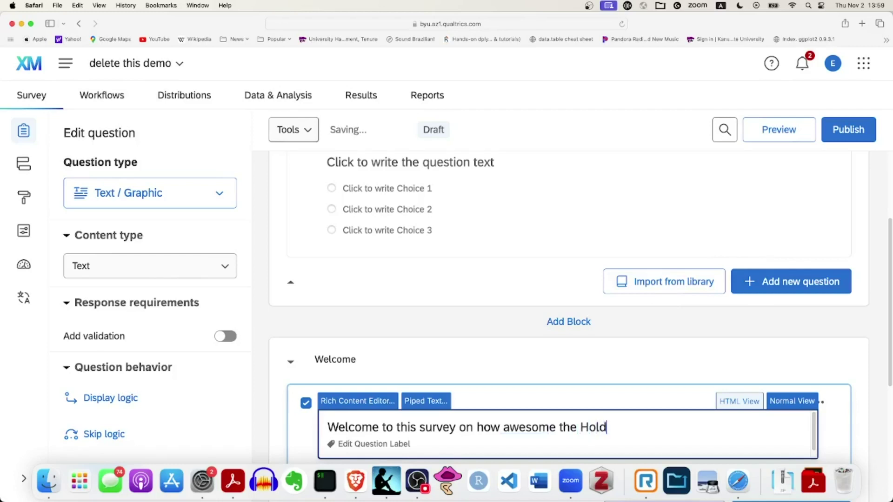
pyautogui.write('erness Family ')
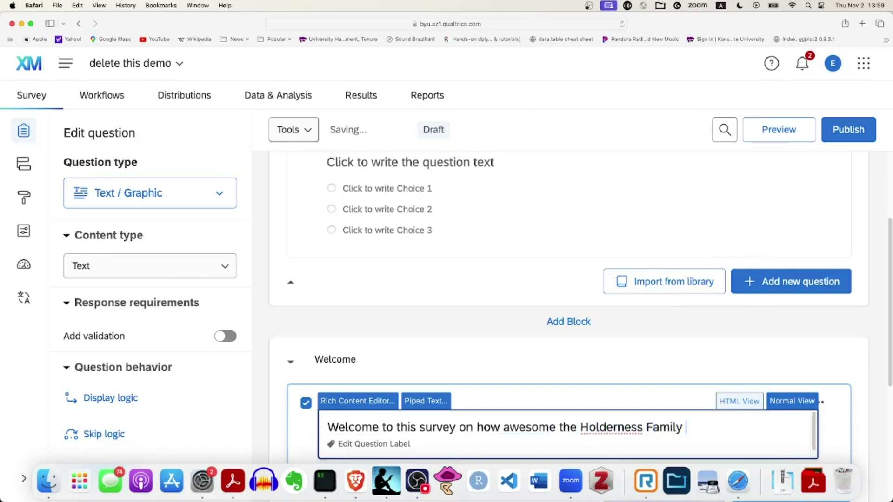
pyautogui.write('Youtube channel is')
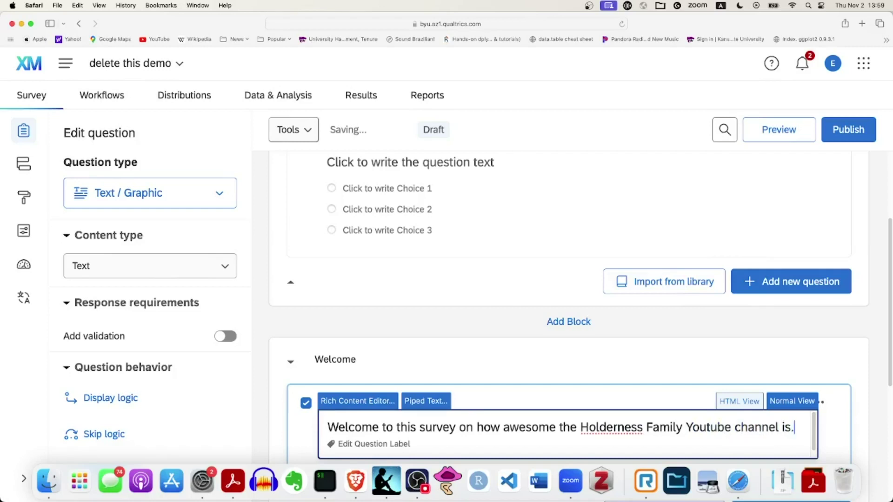
pyautogui.write('.')
pyautogui.press('Return')
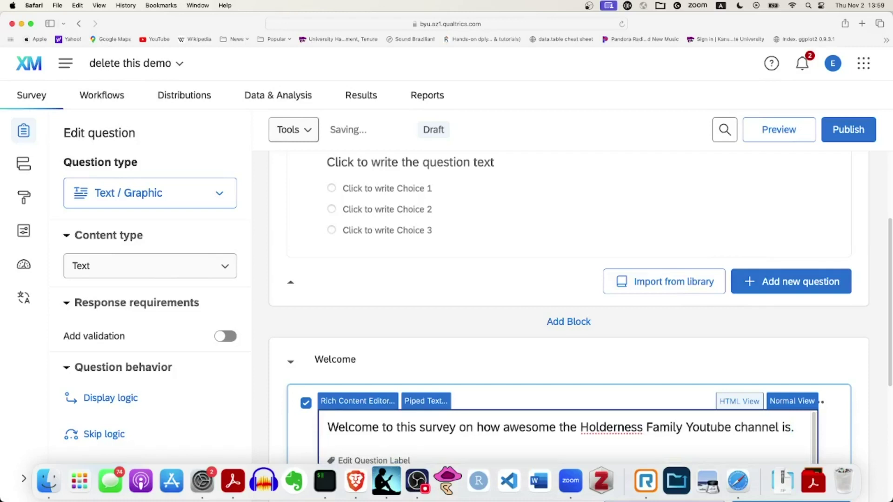
pyautogui.write('Click/tap the ')
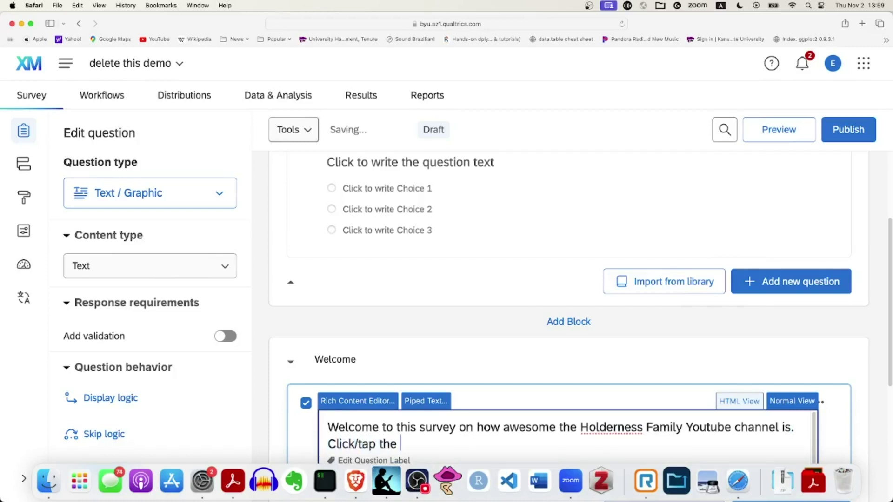
pyautogui.write('Next button (right arrow')
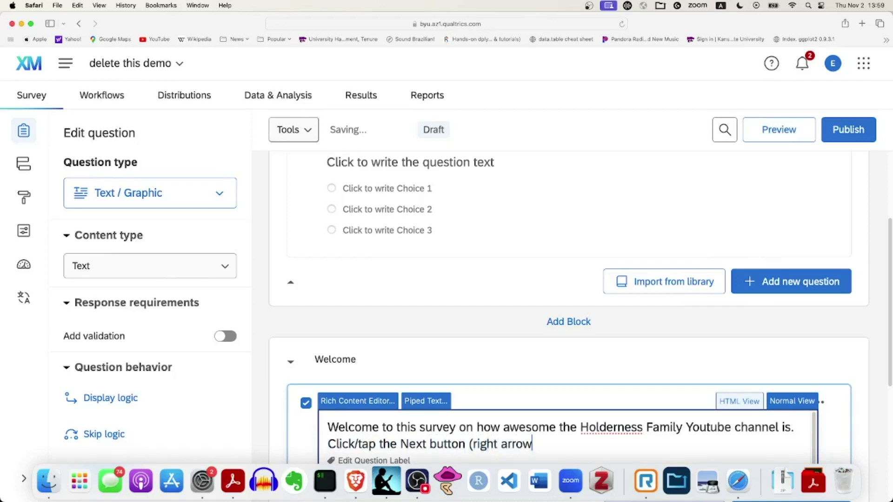
pyautogui.write(') to start!')
pyautogui.scroll(-3, 626, 343)
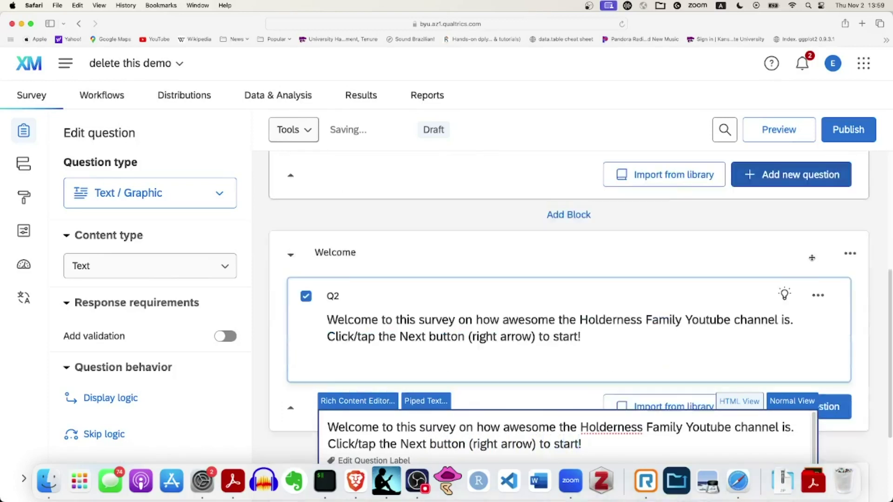
pyautogui.click(658, 241)
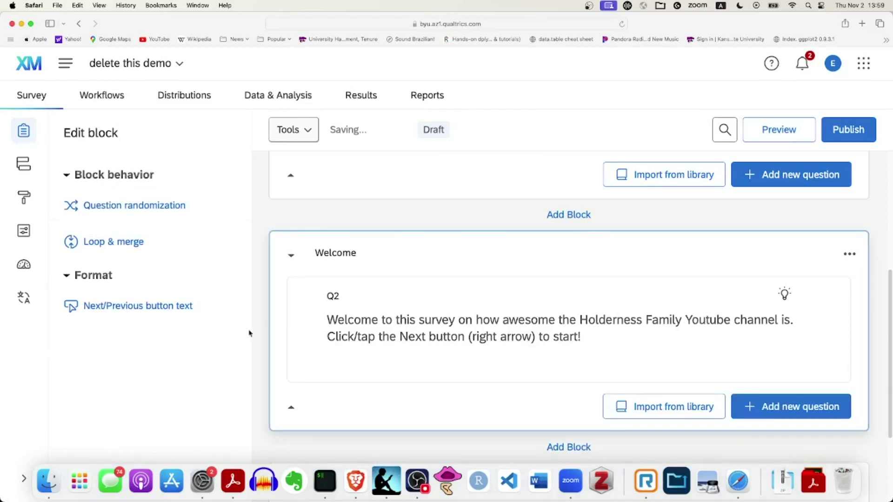
pyautogui.scroll(-3, 557, 354)
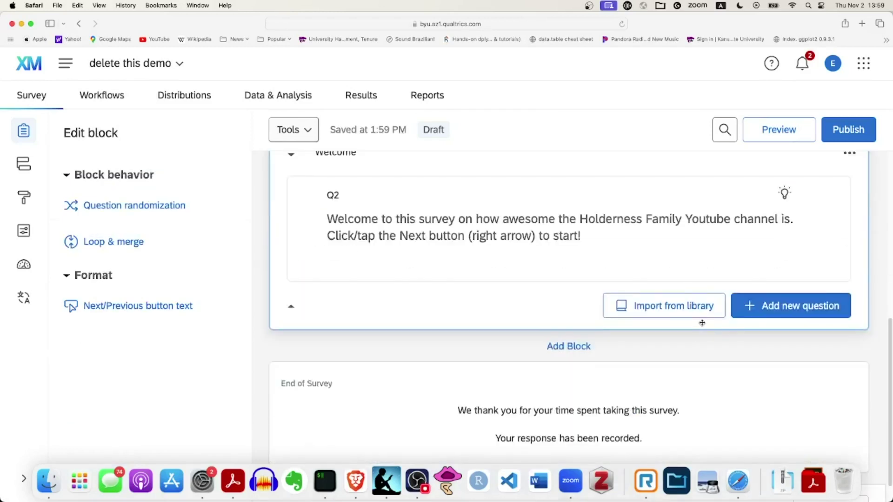
# Add a new empty block below the Welcome block
pyautogui.click(567, 348)
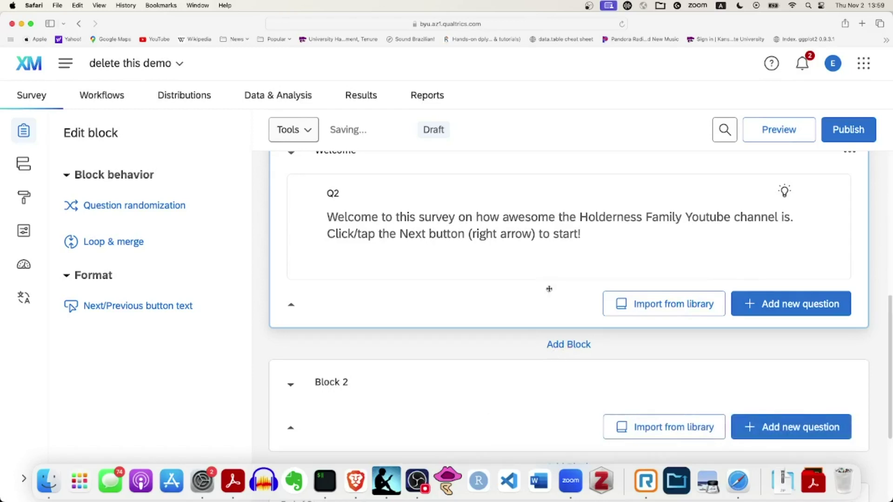
pyautogui.scroll(3, 550, 289)
pyautogui.scroll(4, 533, 308)
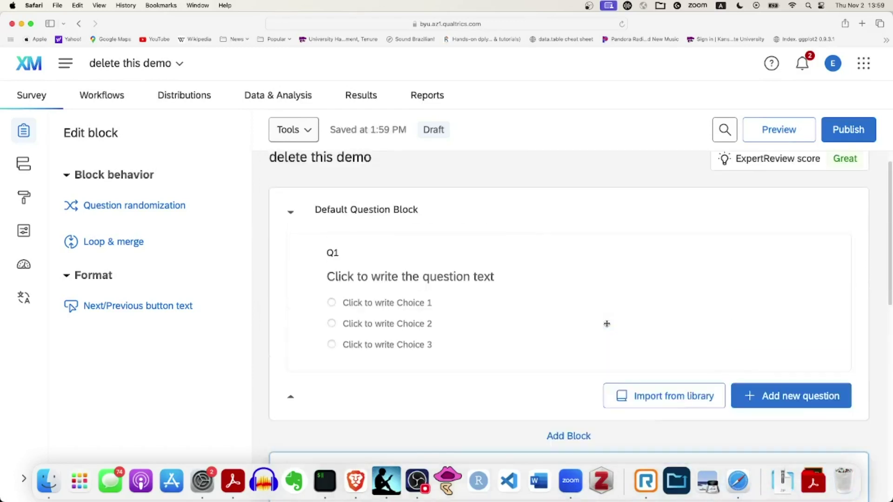
pyautogui.scroll(-1, 616, 321)
pyautogui.scroll(1, 615, 321)
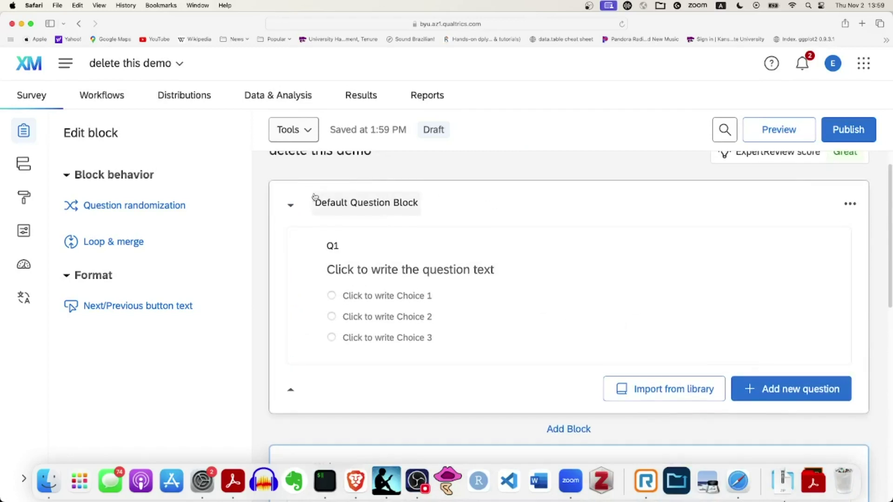
pyautogui.scroll(-6, 546, 247)
pyautogui.scroll(1, 562, 288)
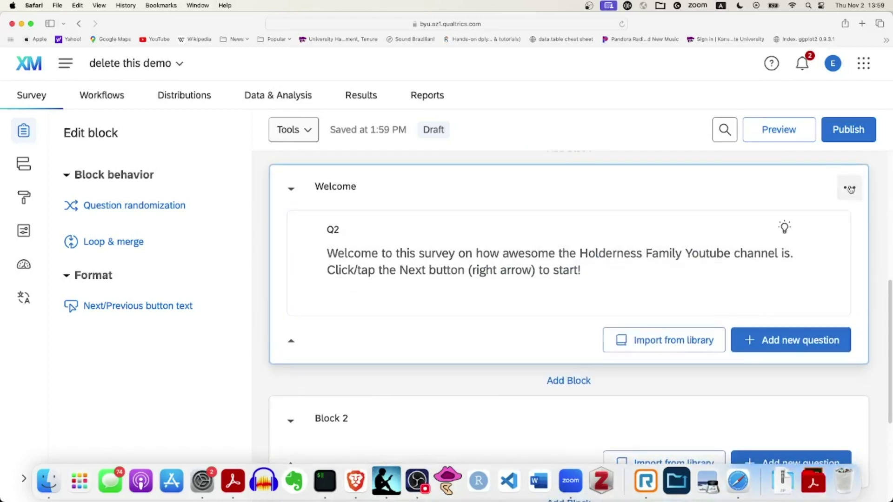
# Move the Welcome block to the top of the survey
pyautogui.click(850, 189)
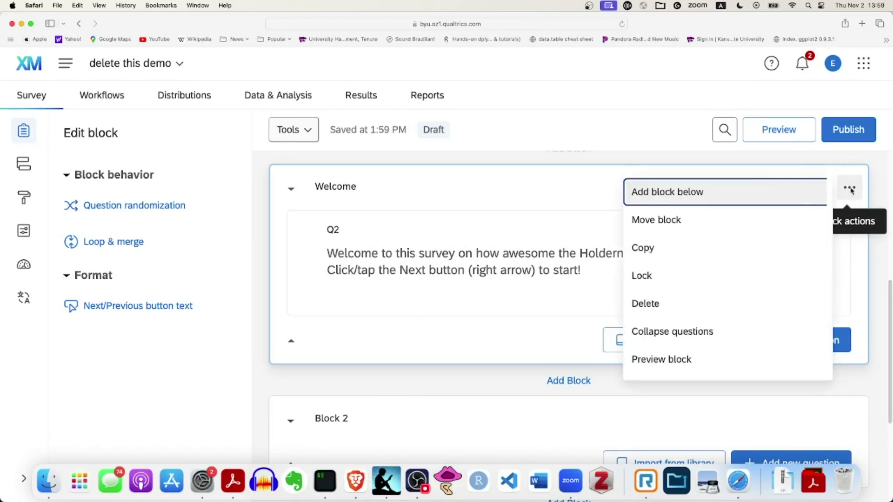
pyautogui.click(669, 223)
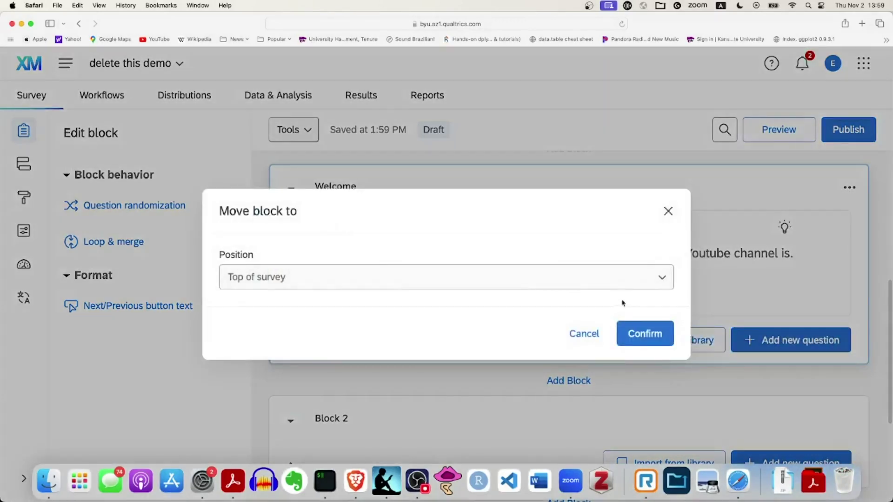
pyautogui.click(657, 282)
pyautogui.click(554, 307)
pyautogui.click(646, 334)
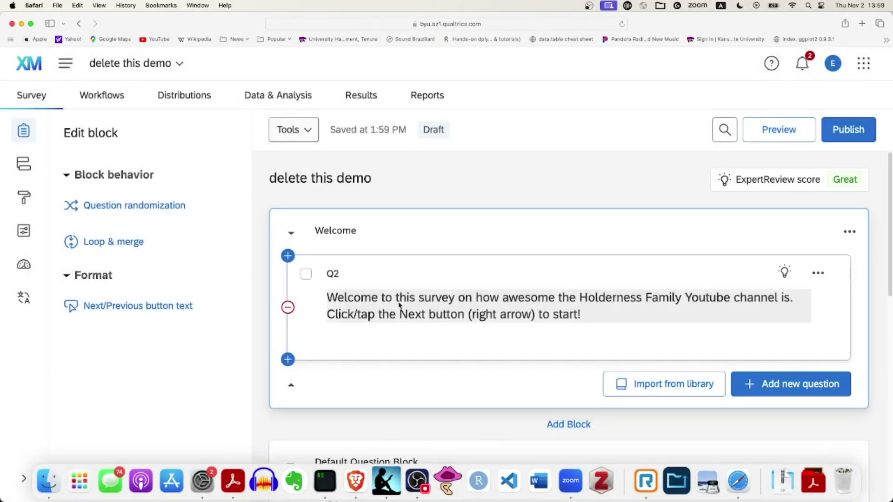
pyautogui.scroll(-1, 564, 318)
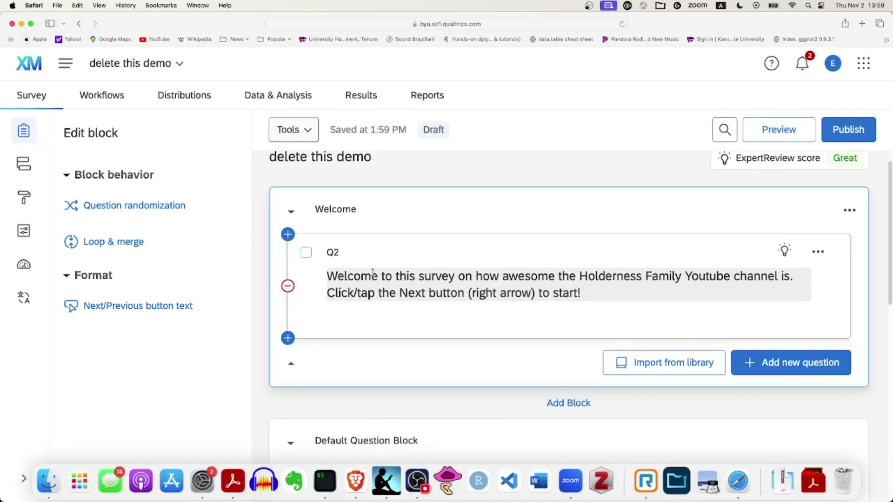
# Reword Q2 to 'Welcome!' on its own line, then 'This survey is about how awesome…'
pyautogui.click(373, 273)
pyautogui.click(381, 277)
pyautogui.click(375, 249)
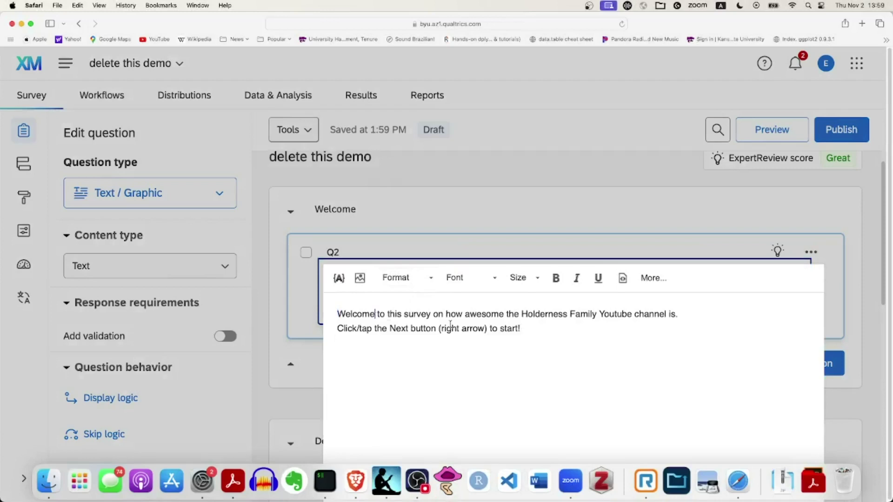
pyautogui.write('!')
pyautogui.press('Return')
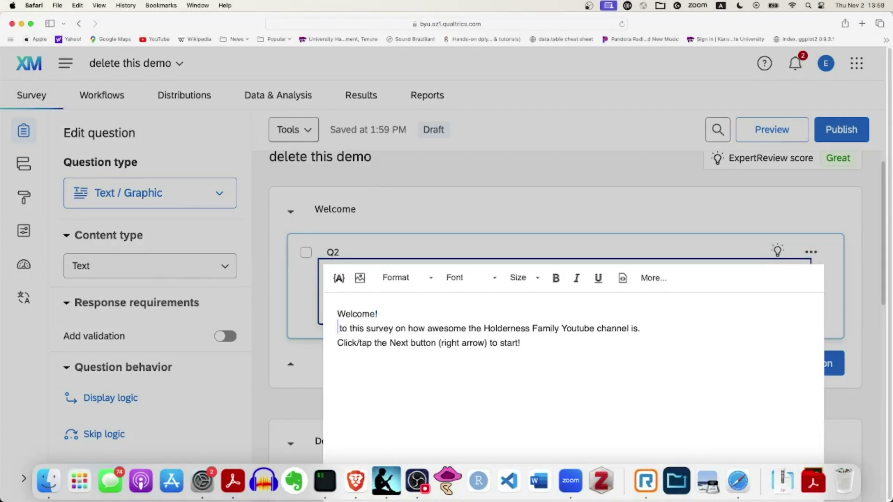
pyautogui.write('T')
pyautogui.press('Delete')
pyautogui.press('Delete')
pyautogui.press('Delete')
pyautogui.press('Delete')
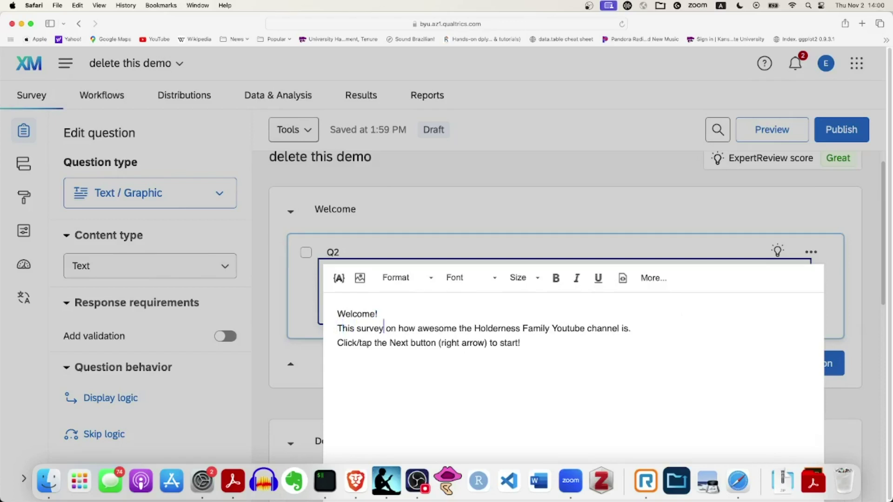
pyautogui.write('is about')
pyautogui.press('Delete')
pyautogui.press('Delete')
pyautogui.press('Delete')
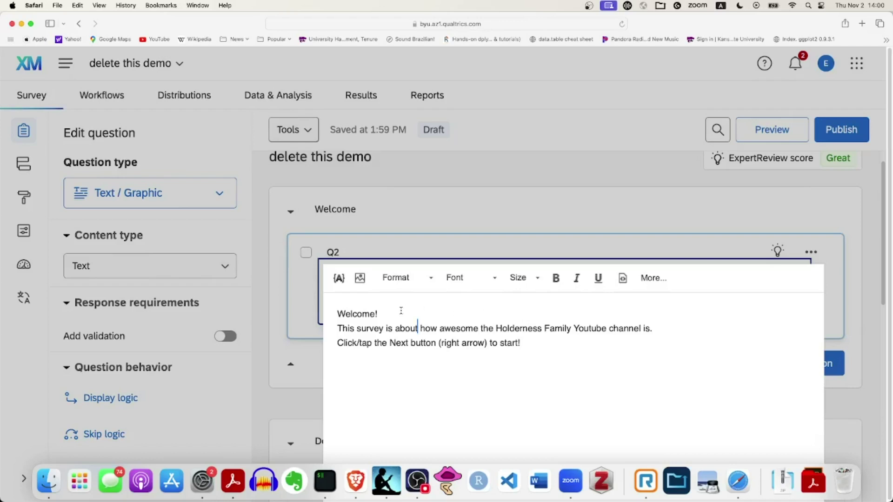
# Make 'Welcome!' bold at a larger 19px font size and close the editor
pyautogui.moveTo(380, 314); pyautogui.dragTo(336, 313)
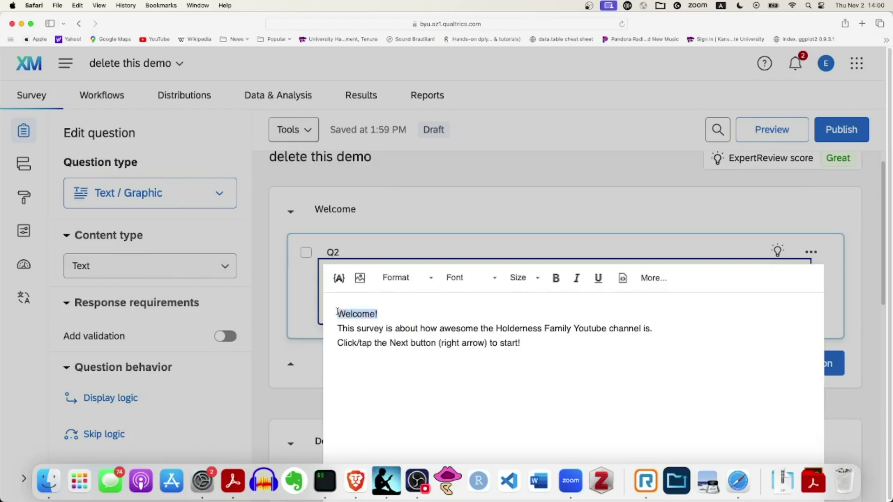
pyautogui.click(535, 278)
pyautogui.click(523, 384)
pyautogui.click(556, 278)
pyautogui.click(624, 279)
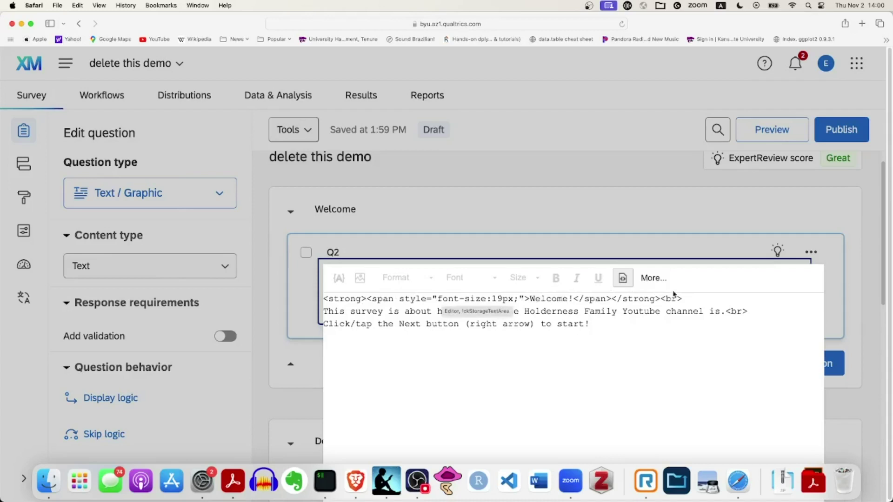
pyautogui.click(628, 234)
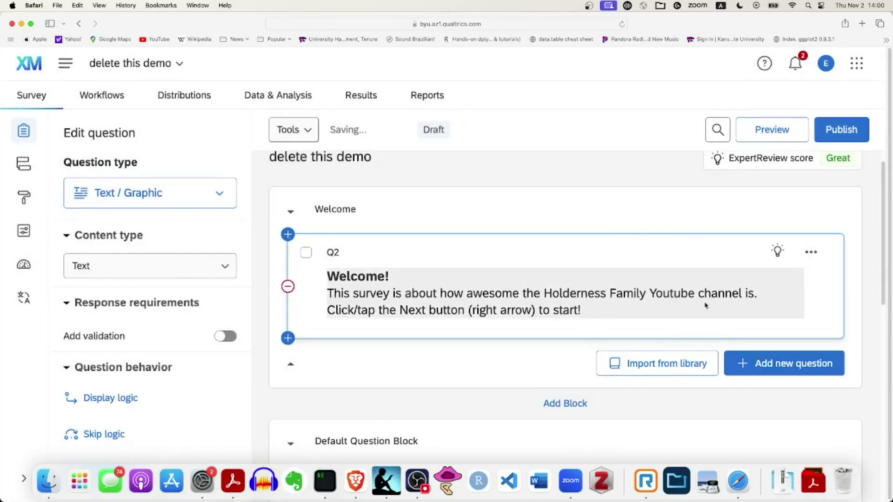
pyautogui.scroll(-3, 601, 299)
pyautogui.scroll(-6, 604, 302)
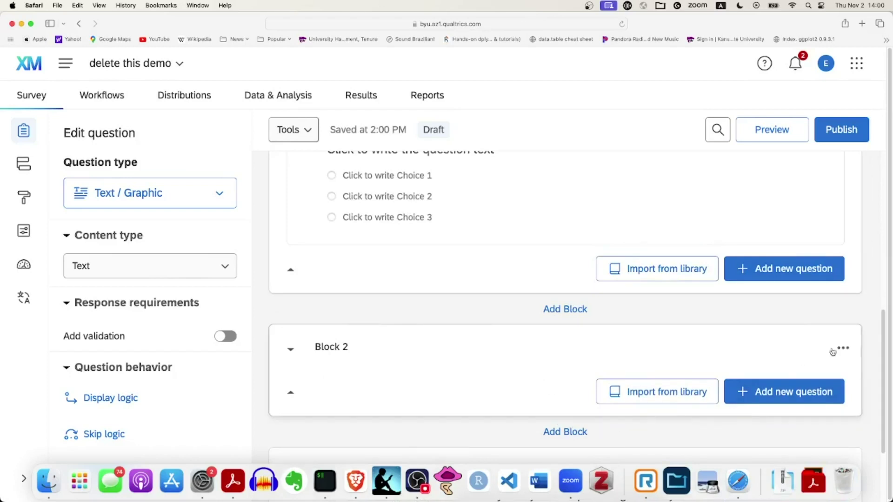
# Move Block 2 to sit directly after the Welcome block
pyautogui.click(843, 348)
pyautogui.click(715, 204)
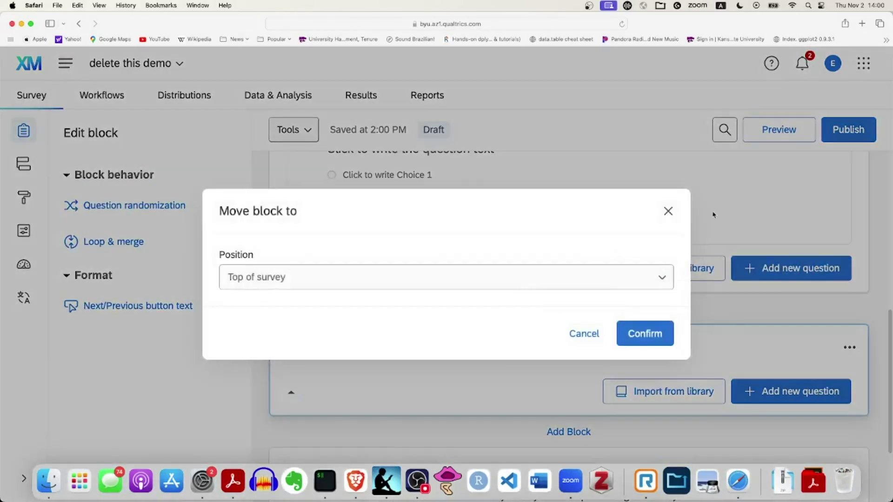
pyautogui.click(625, 286)
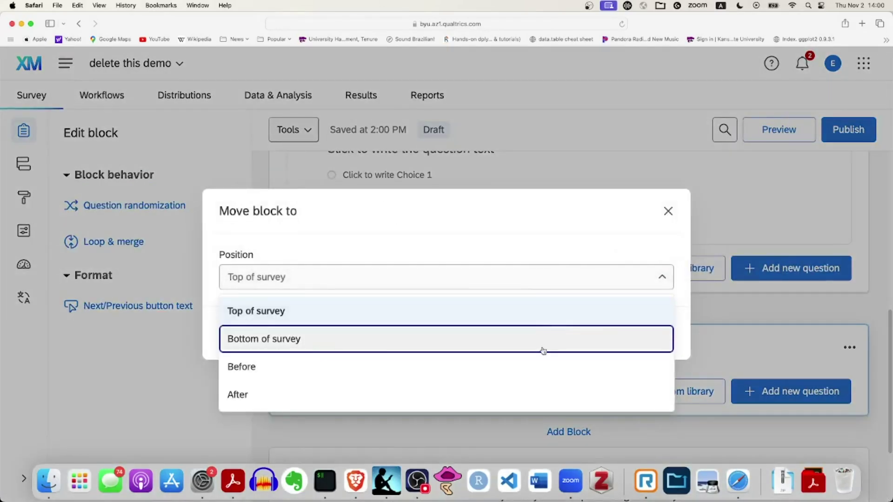
pyautogui.click(523, 395)
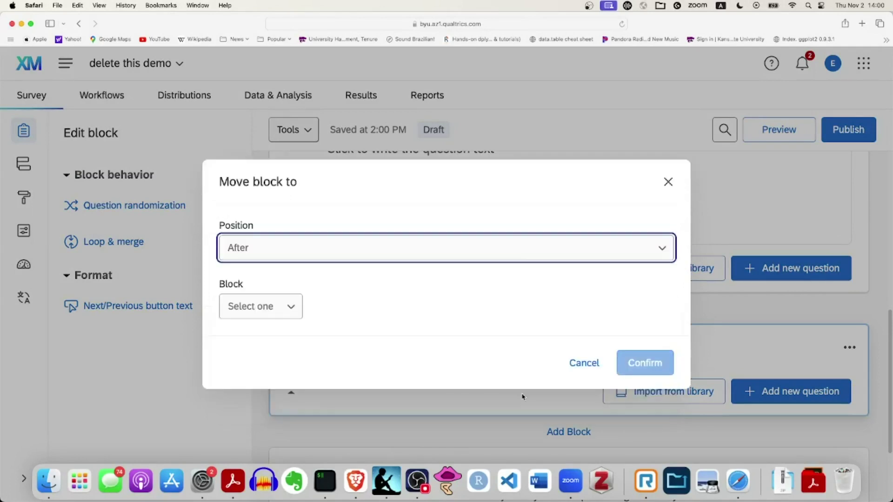
pyautogui.click(279, 308)
pyautogui.click(276, 339)
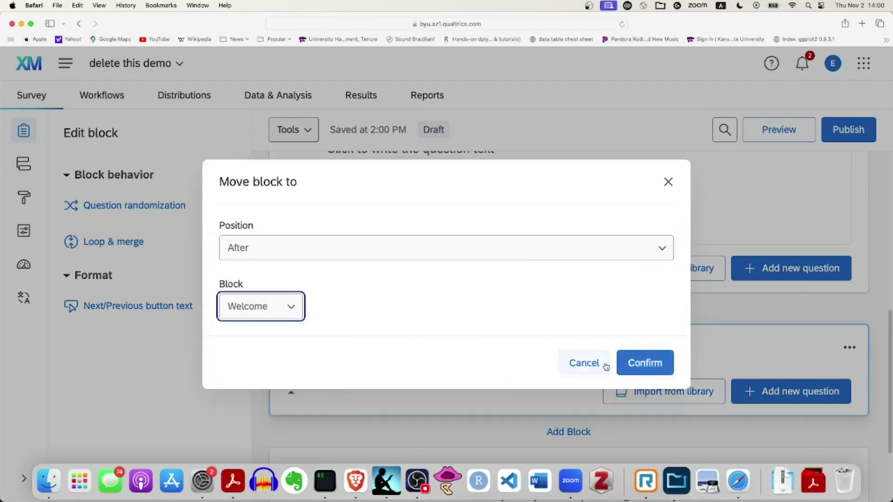
pyautogui.click(645, 363)
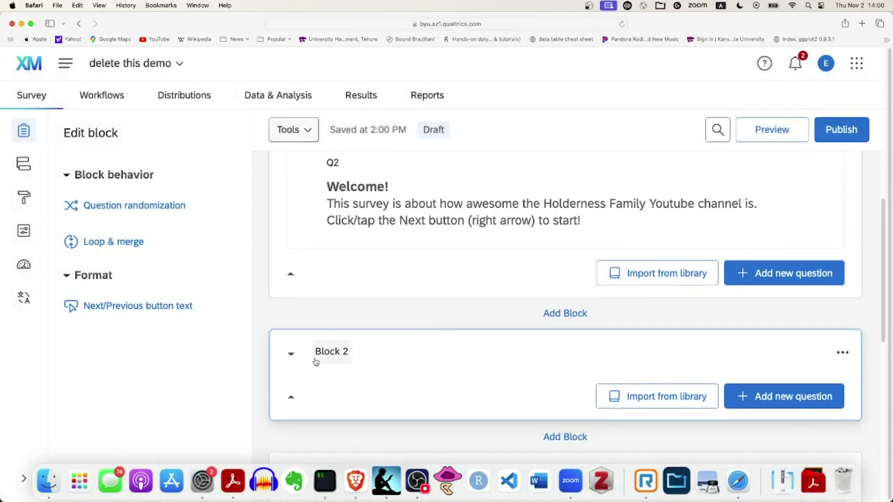
# Rename Block 2 to 'Sociodemographic info'
pyautogui.click(326, 354)
pyautogui.write('Sociodemographic info')
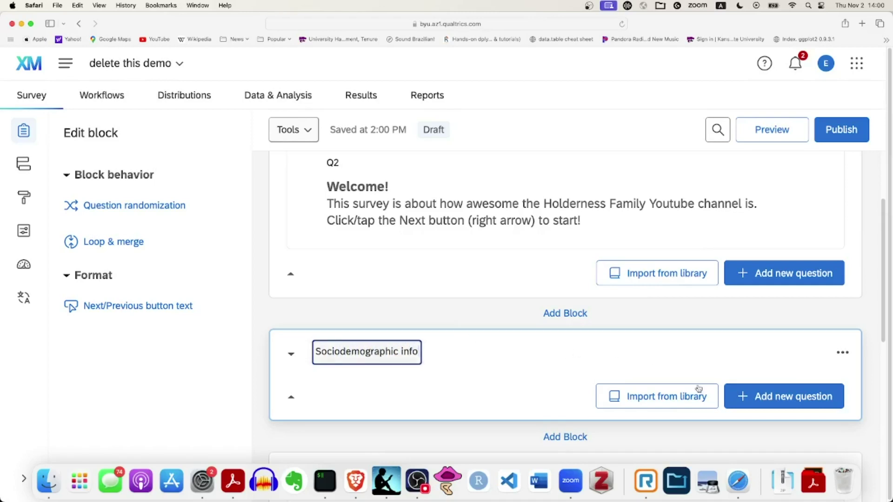
pyautogui.click(786, 400)
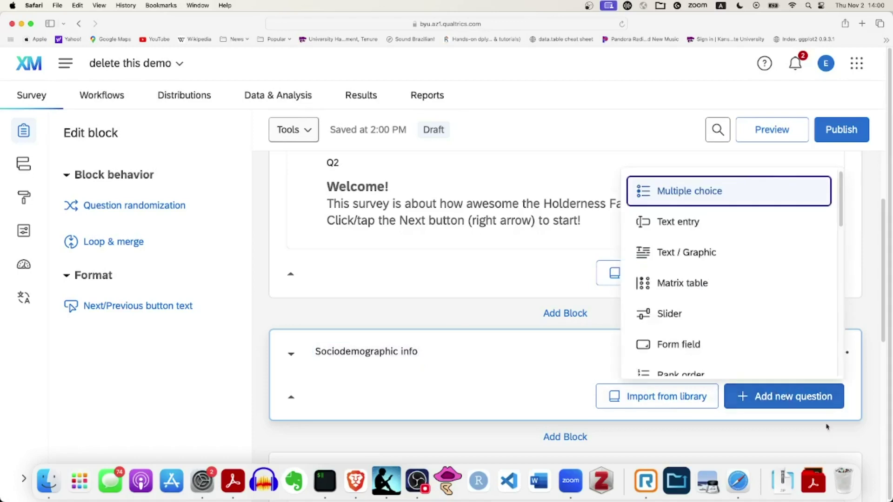
# Add multiple-choice Q3 'Are you from Utah?' with only No and Yes choices
pyautogui.click(707, 187)
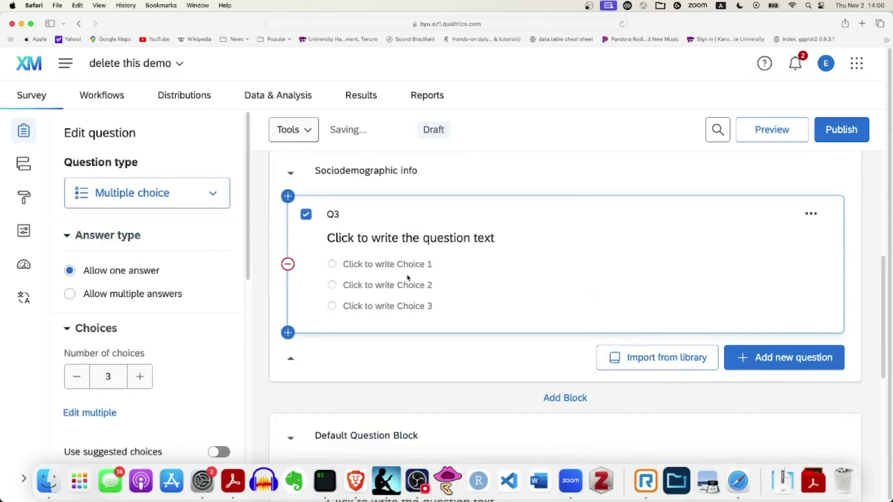
pyautogui.click(376, 238)
pyautogui.write('Are you from Utah?')
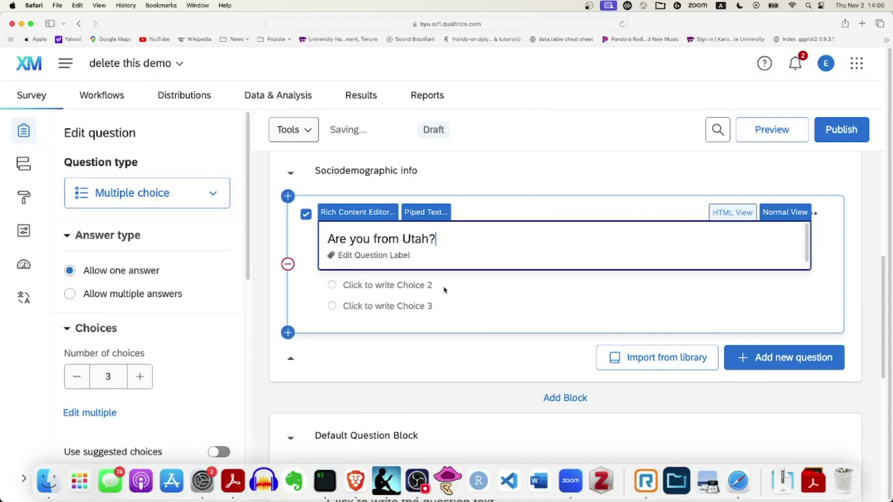
pyautogui.click(386, 285)
pyautogui.click(378, 264)
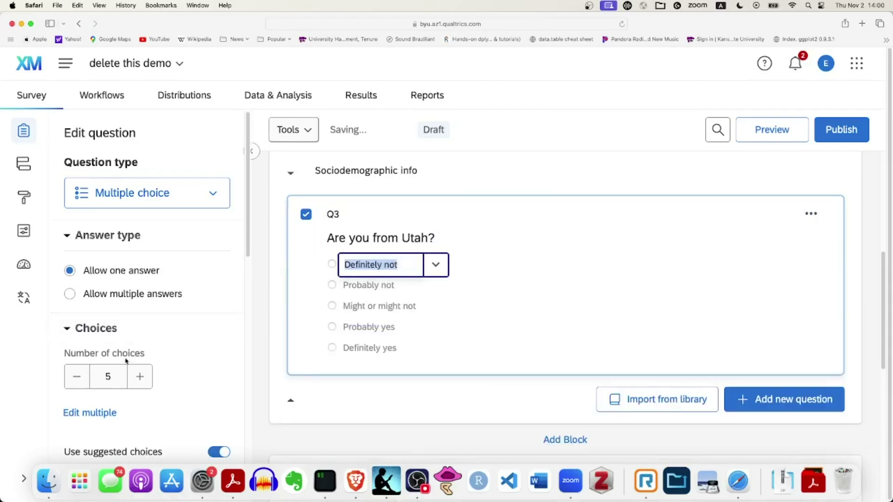
pyautogui.click(76, 377)
pyautogui.click(77, 376)
pyautogui.click(76, 376)
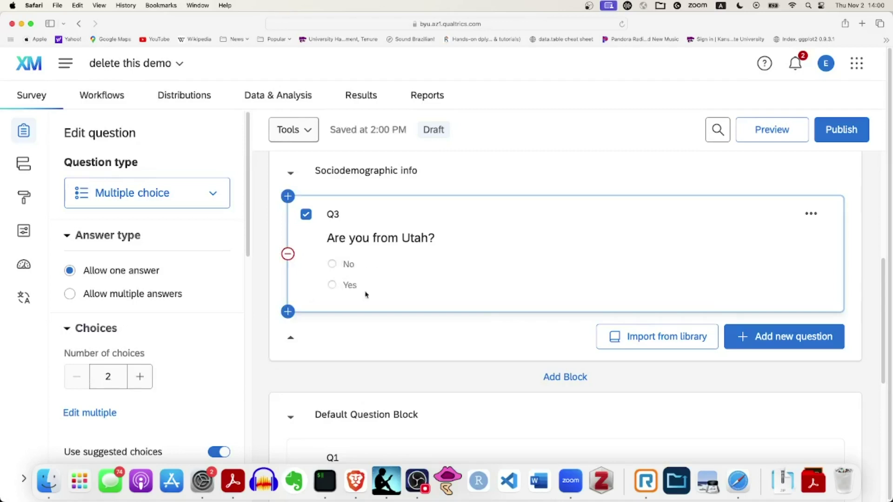
# Add multiple-choice Q4 'Are you 18 years old or older?' with choices No and Yes
pyautogui.click(797, 336)
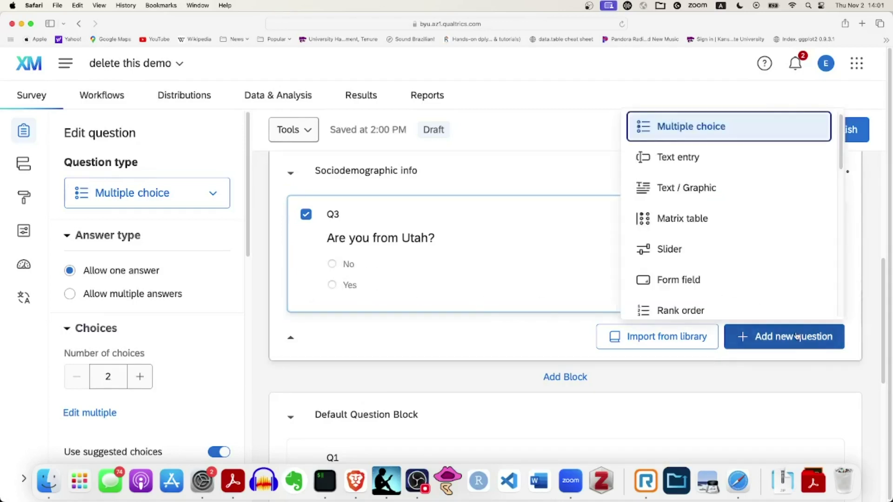
pyautogui.click(719, 121)
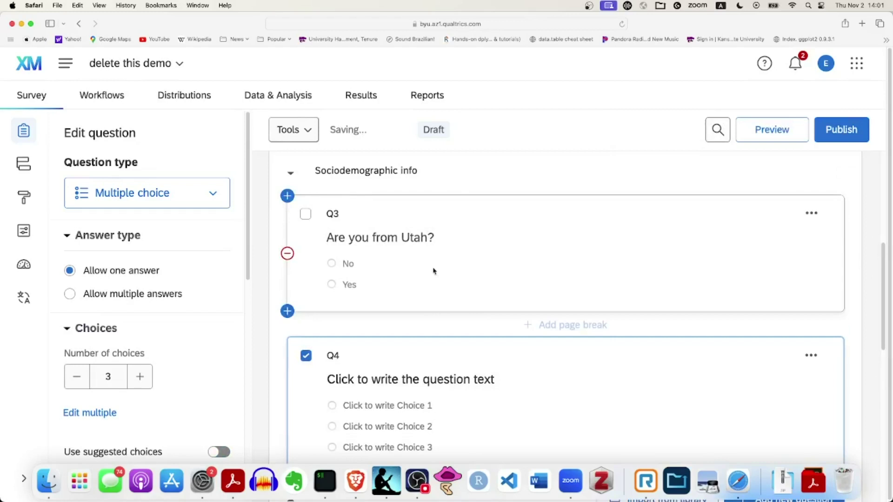
pyautogui.click(421, 309)
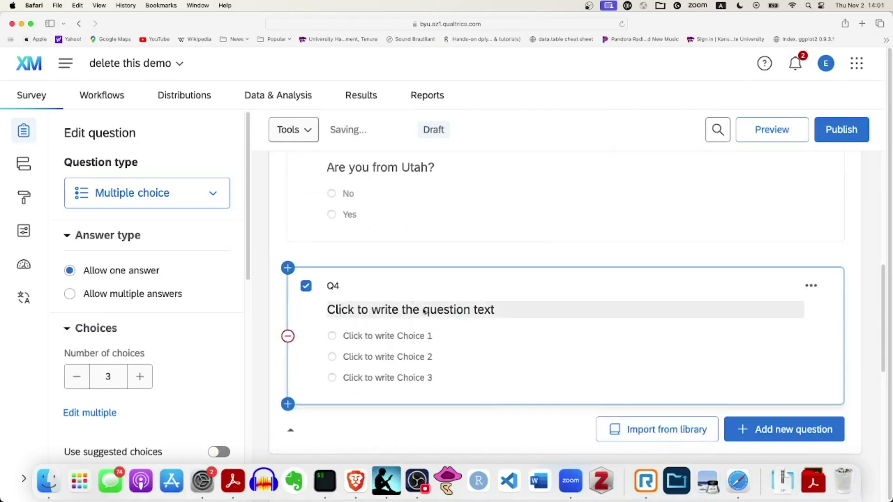
pyautogui.write('Are you 18 yea')
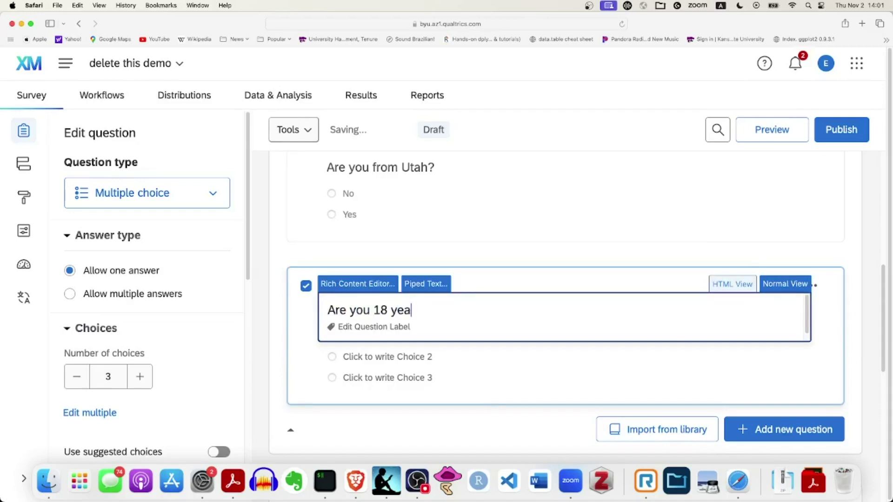
pyautogui.write('rs old or older')
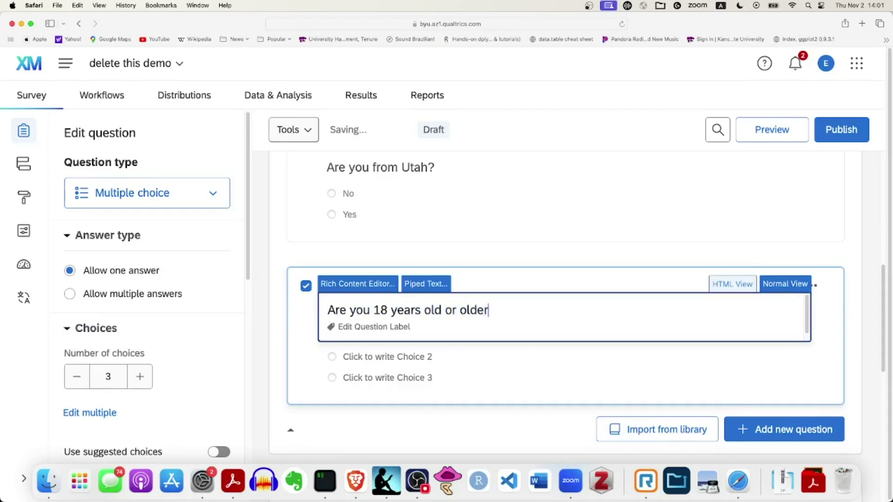
pyautogui.click(76, 377)
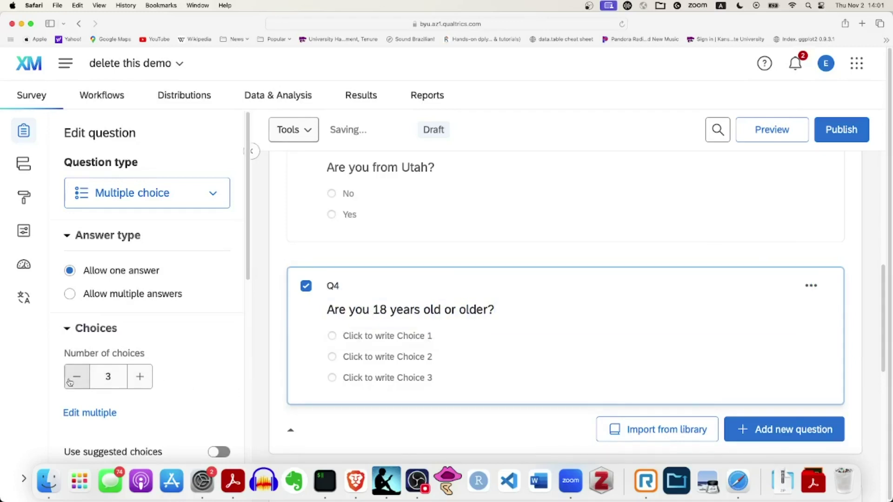
pyautogui.click(77, 377)
pyautogui.click(76, 376)
pyautogui.click(369, 339)
pyautogui.write('Yes')
pyautogui.press('BackSpace')
pyautogui.press('BackSpace')
pyautogui.press('BackSpace')
pyautogui.write('No')
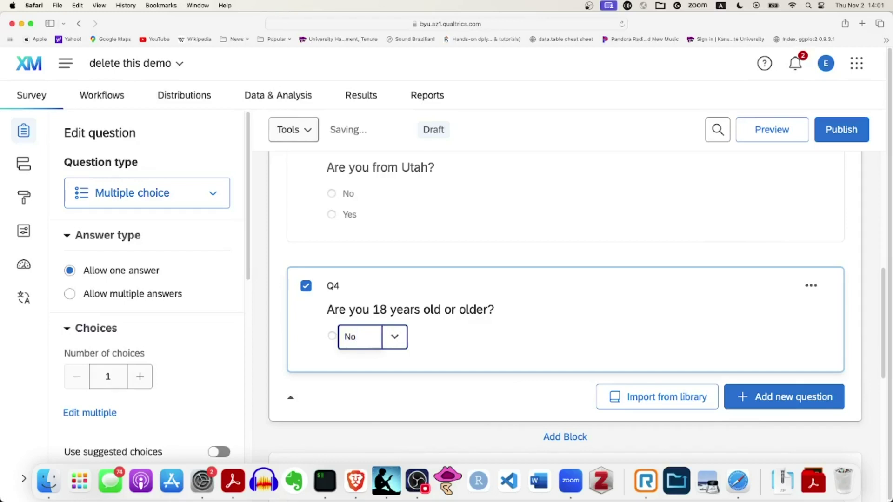
pyautogui.click(139, 376)
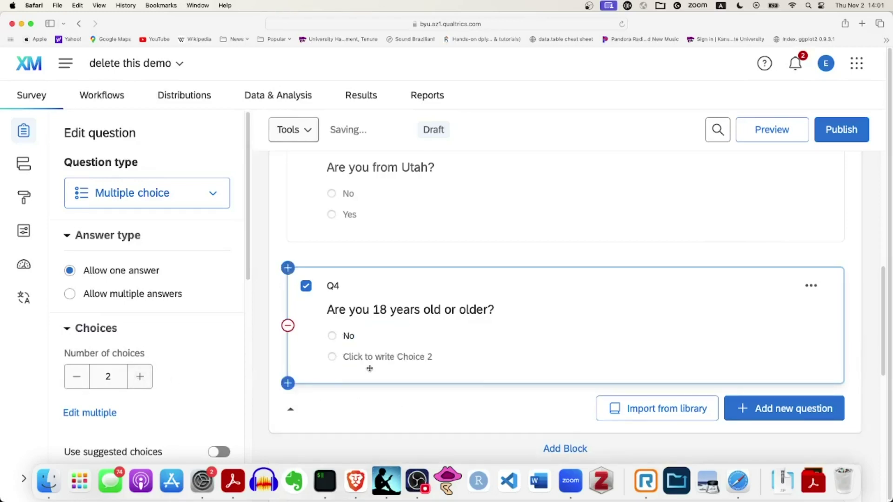
pyautogui.click(407, 365)
pyautogui.write('Yes')
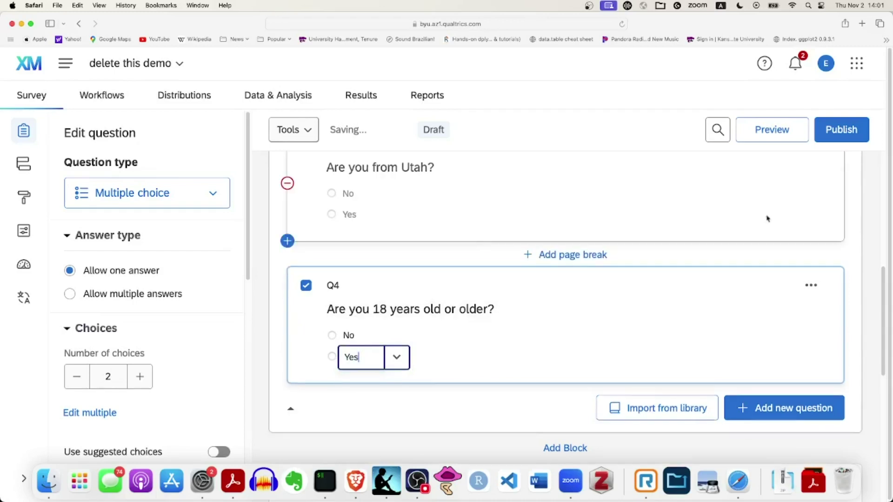
pyautogui.scroll(1, 792, 221)
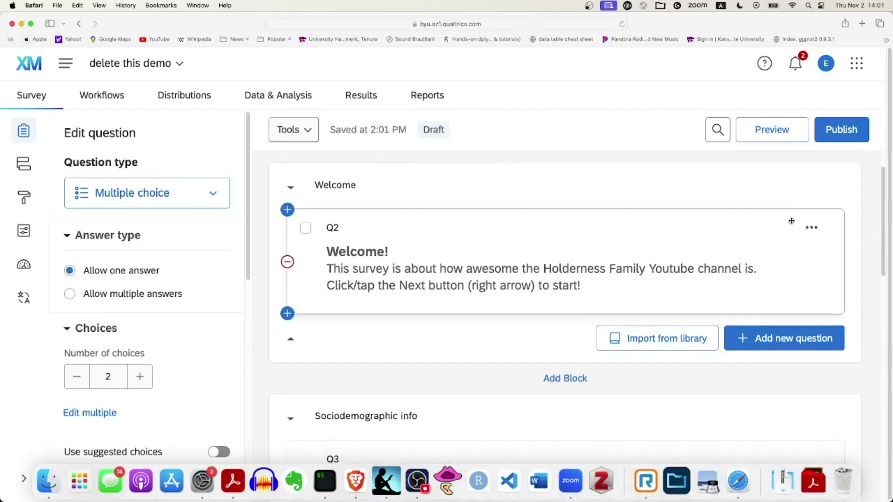
pyautogui.scroll(-4, 791, 223)
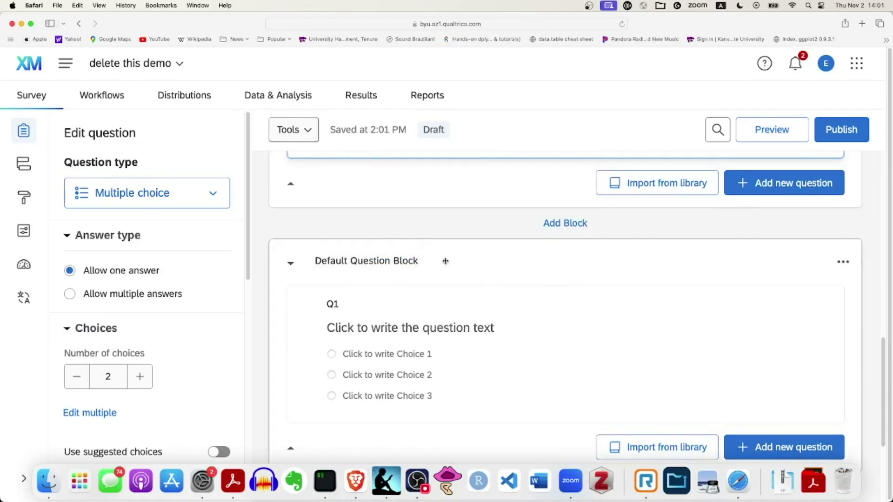
pyautogui.scroll(-2, 454, 270)
pyautogui.scroll(8, 465, 275)
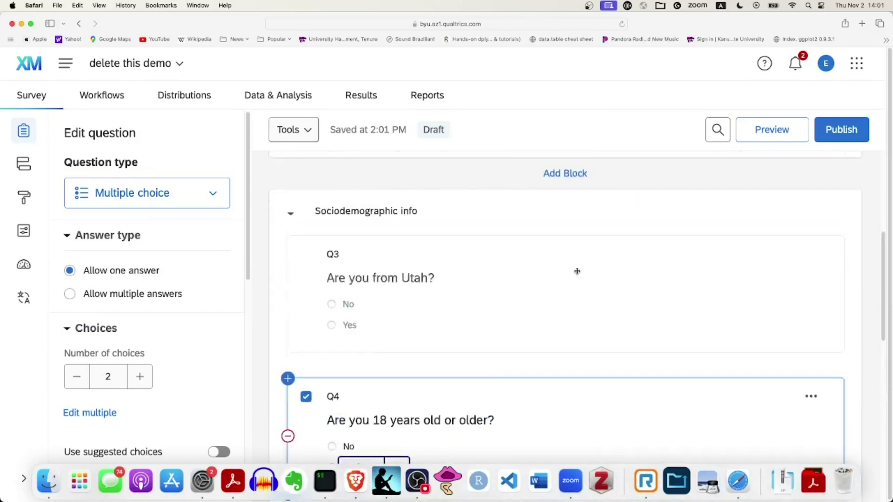
pyautogui.scroll(5, 576, 271)
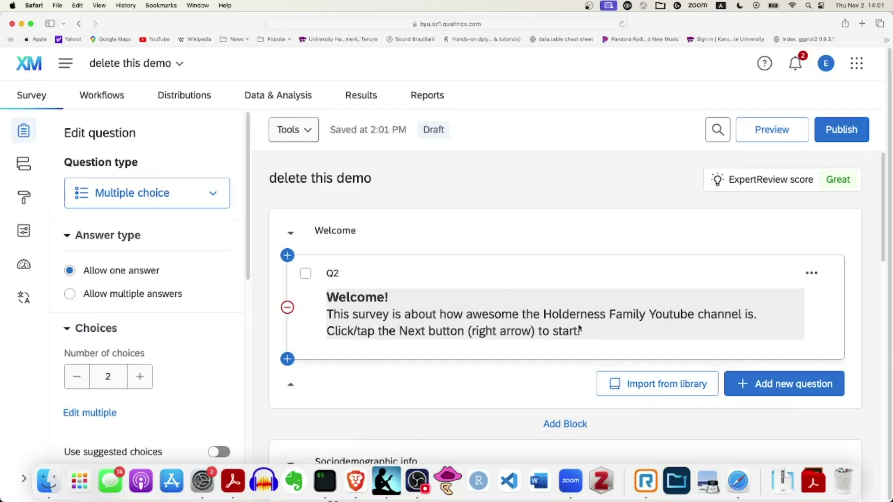
pyautogui.scroll(-5, 579, 329)
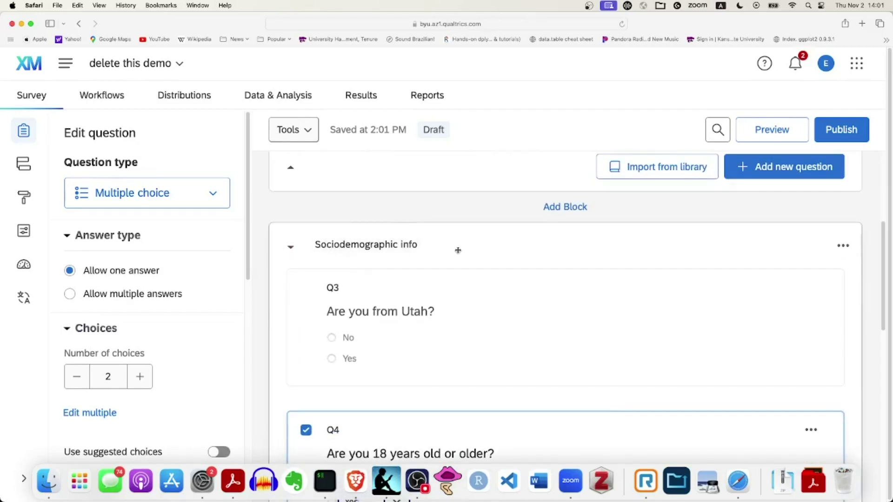
# Change question labels Q3 to 'Utah' and Q4 to 'Age'
pyautogui.scroll(-2, 456, 261)
pyautogui.click(334, 244)
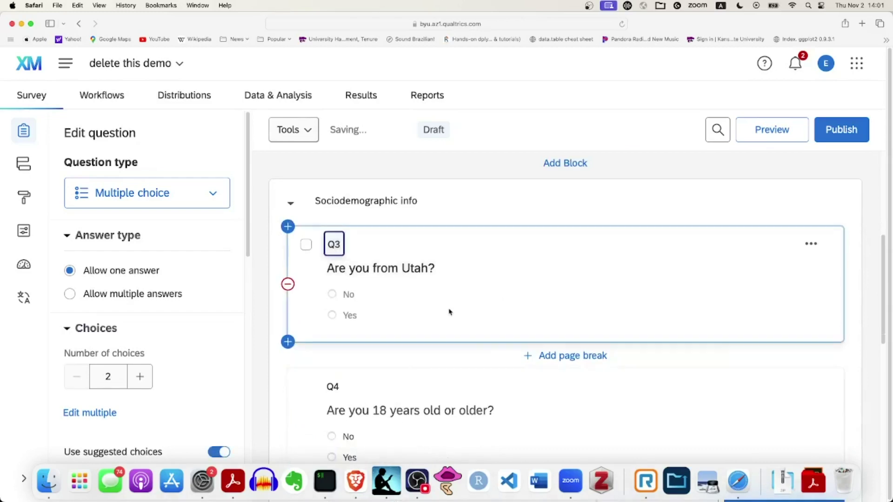
pyautogui.write('Utah')
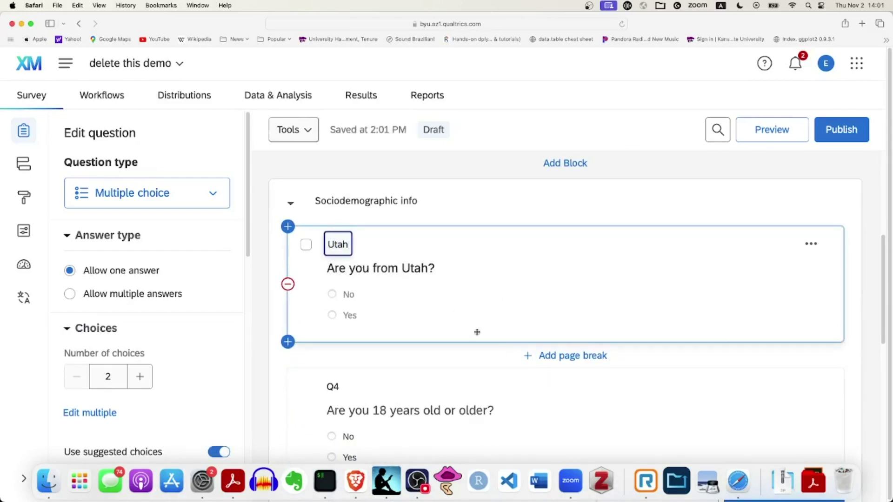
pyautogui.click(330, 386)
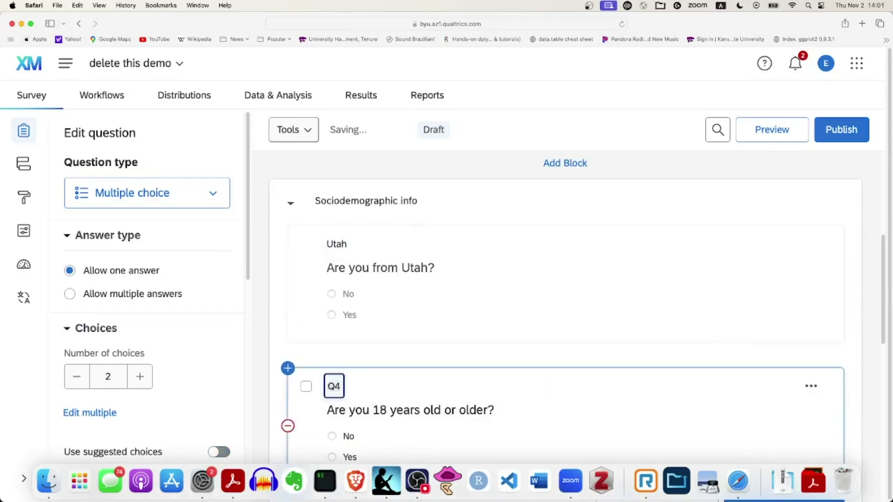
pyautogui.write('Age')
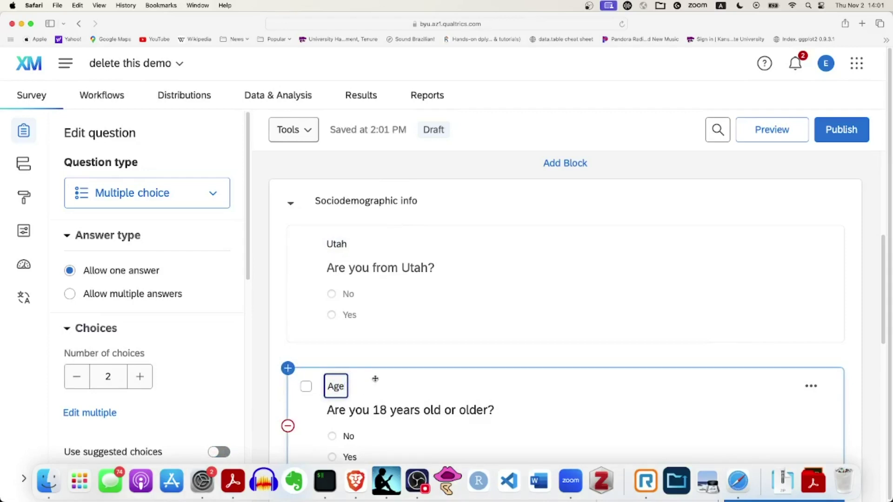
pyautogui.click(337, 244)
pyautogui.click(336, 386)
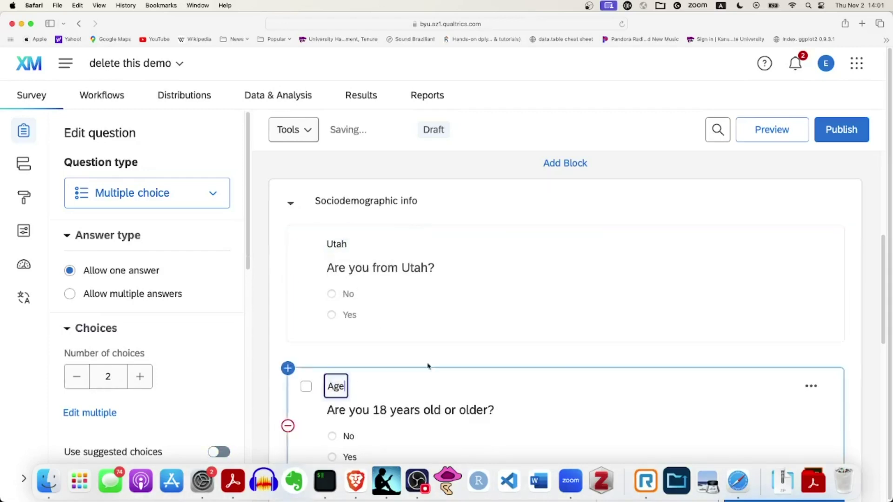
pyautogui.scroll(-2, 465, 293)
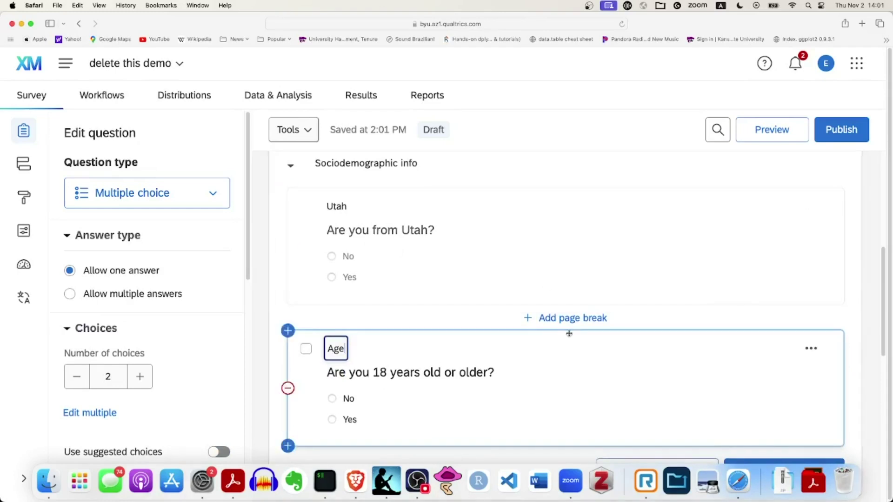
pyautogui.scroll(-5, 569, 333)
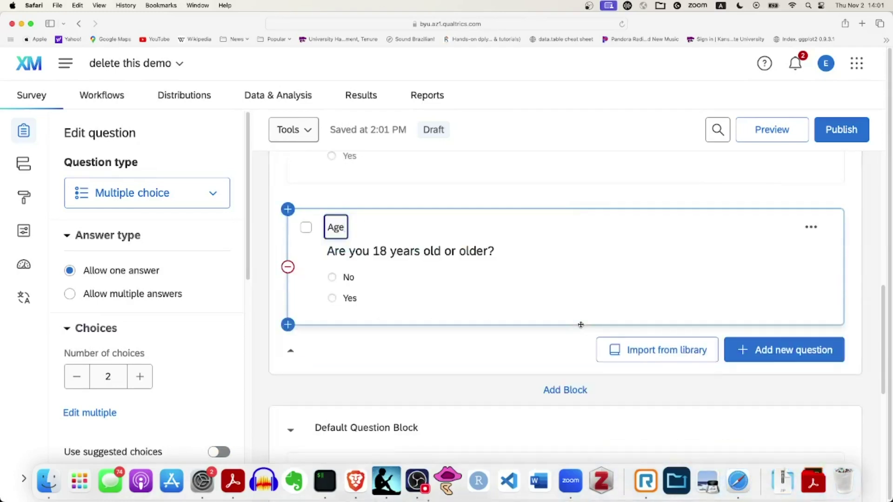
pyautogui.scroll(-6, 581, 324)
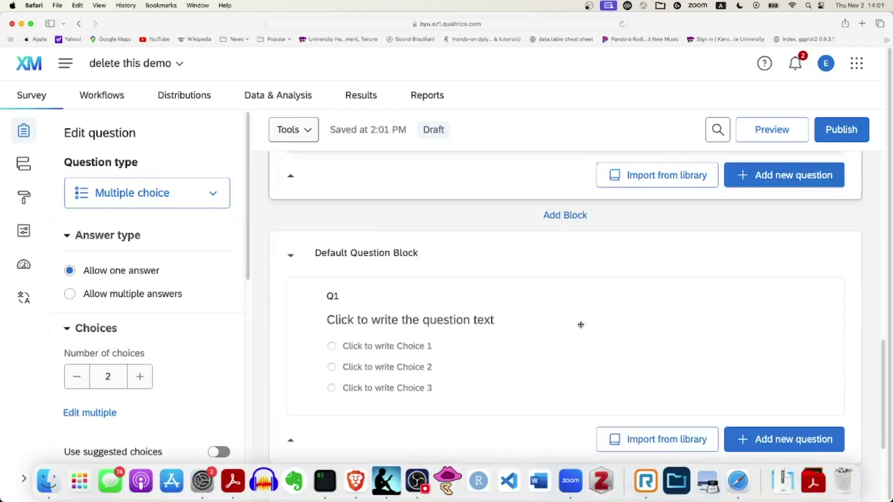
# Type the Default Question Block prompt 'Watch this video and answer the question'
pyautogui.click(463, 321)
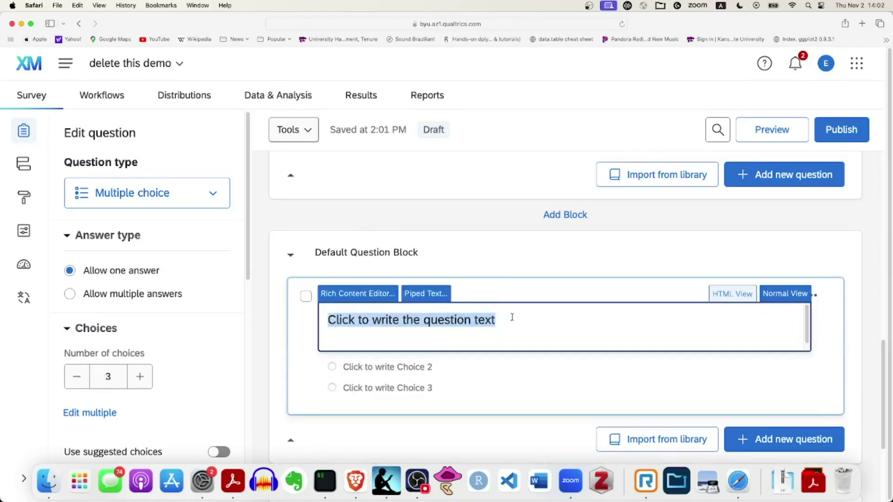
pyautogui.write('Wa')
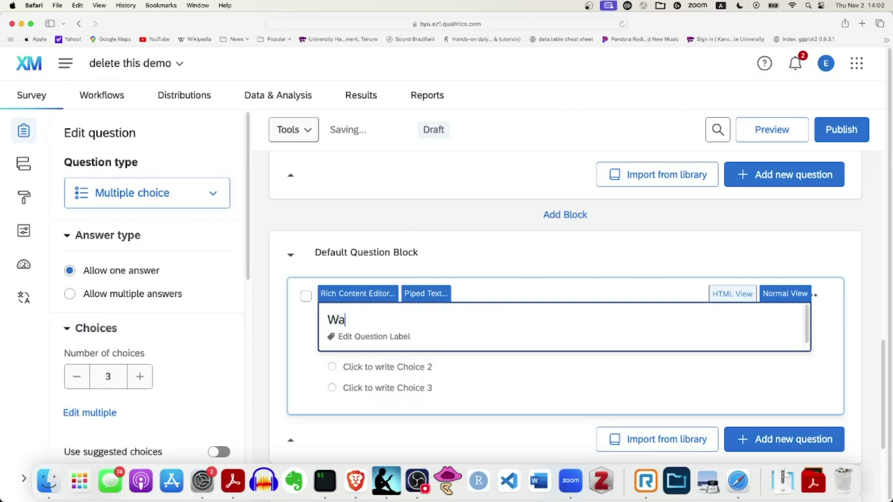
pyautogui.write('tch this video a')
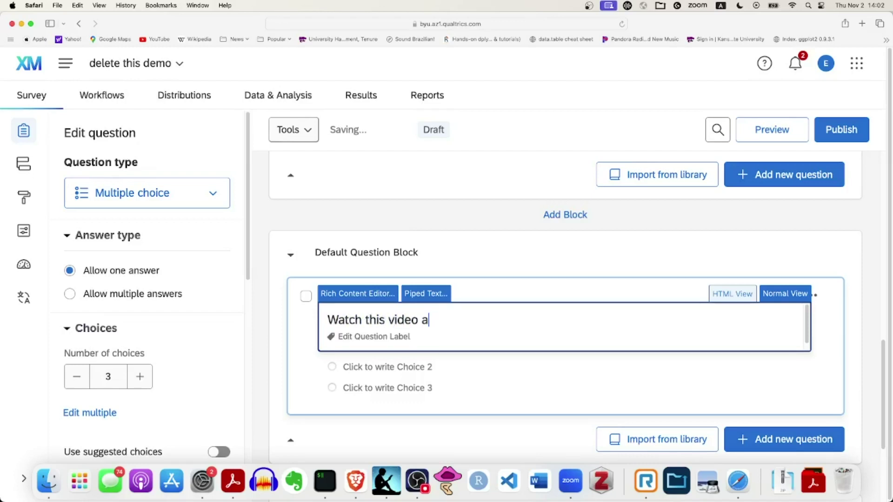
pyautogui.write('nd anse')
pyautogui.write('er the question below it.')
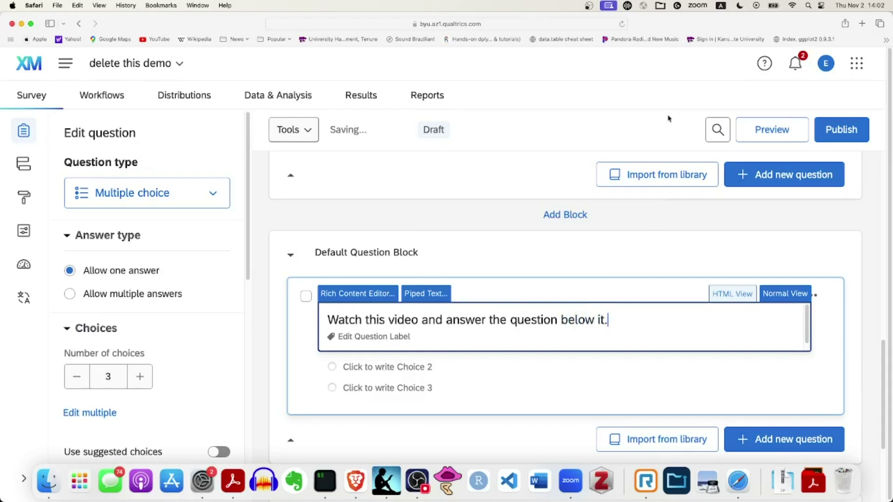
# Go to youtube.com, search 'holderness family green day' and play 'Green Day Narrates Your Summer'
pyautogui.click(818, 39)
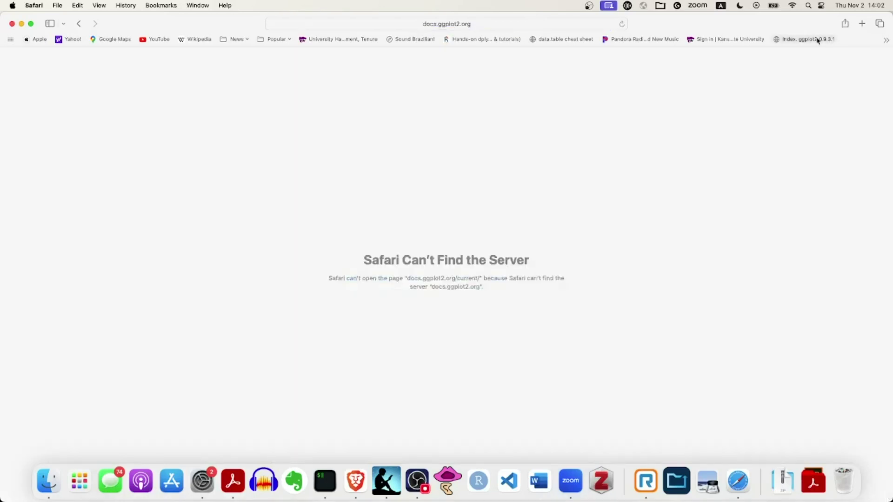
pyautogui.write('you')
pyautogui.press('Return')
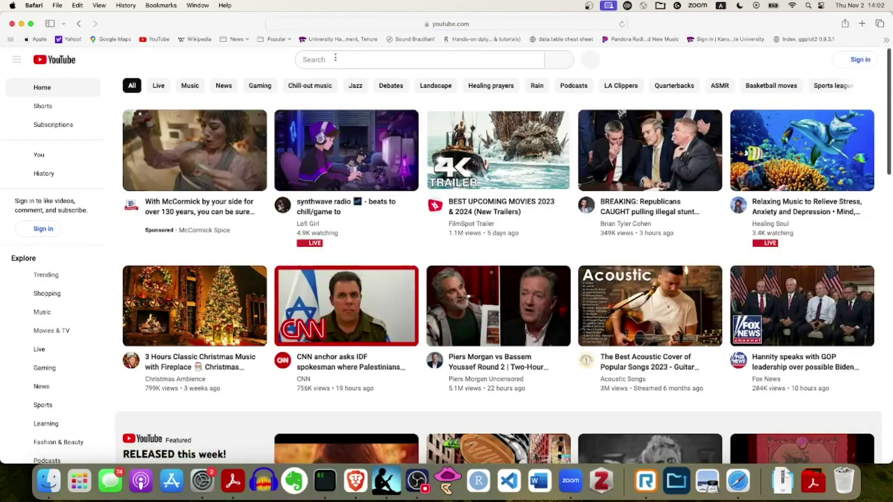
pyautogui.click(335, 58)
pyautogui.write('holderness')
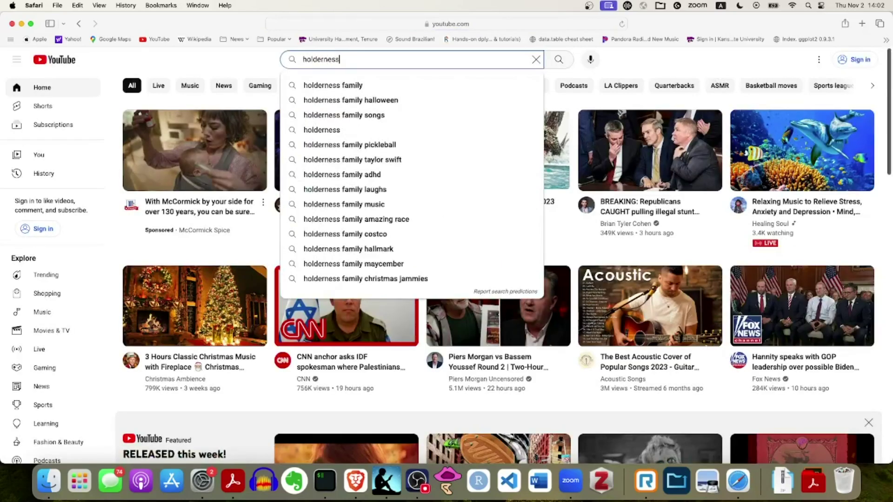
pyautogui.write(' famly gre')
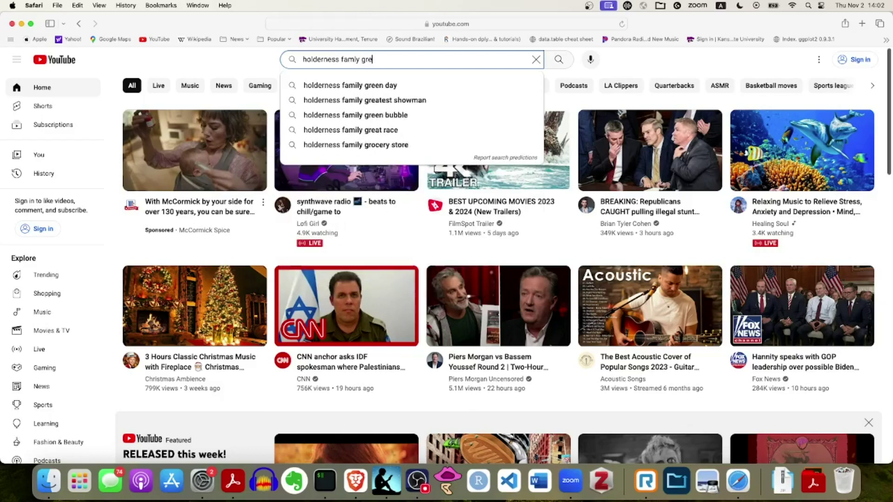
pyautogui.write('en day')
pyautogui.press('Return')
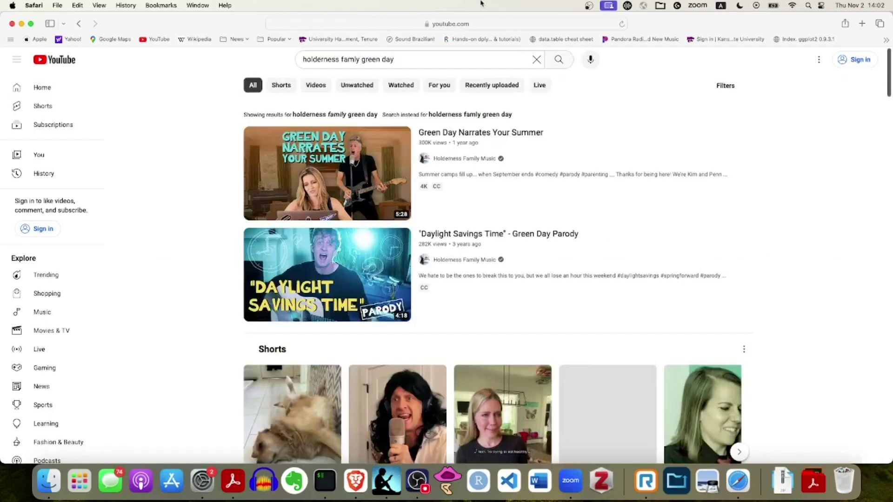
pyautogui.click(340, 167)
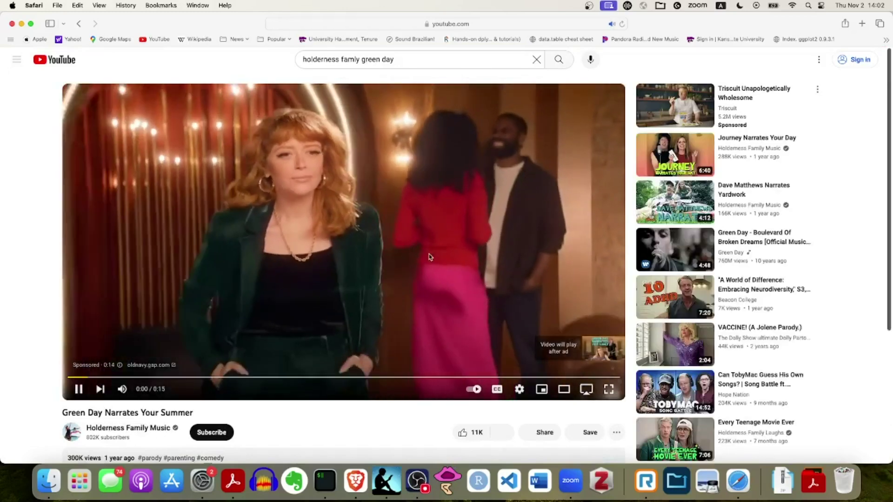
pyautogui.scroll(-1, 337, 292)
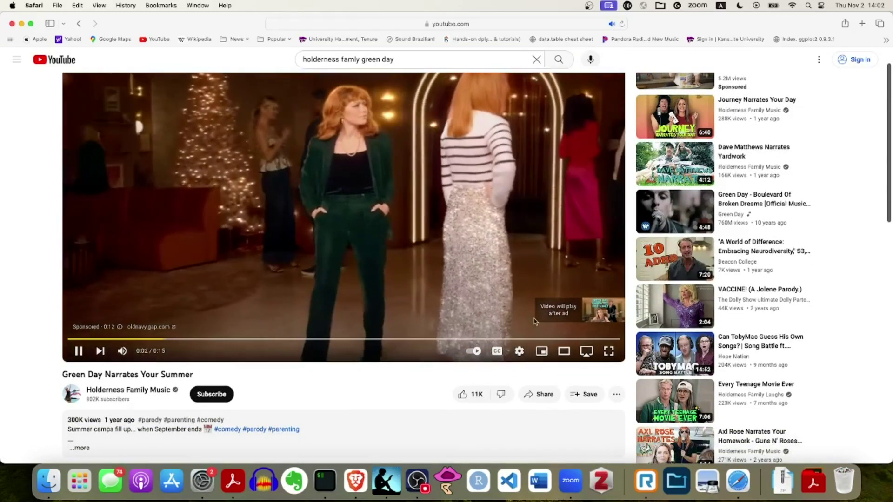
pyautogui.scroll(-5, 337, 292)
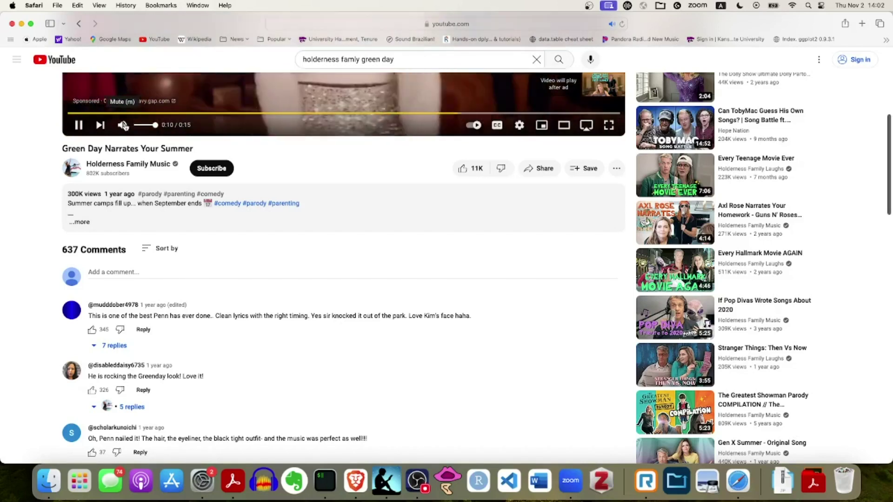
# Copy the video's iframe embed code from Share > Embed
pyautogui.click(540, 168)
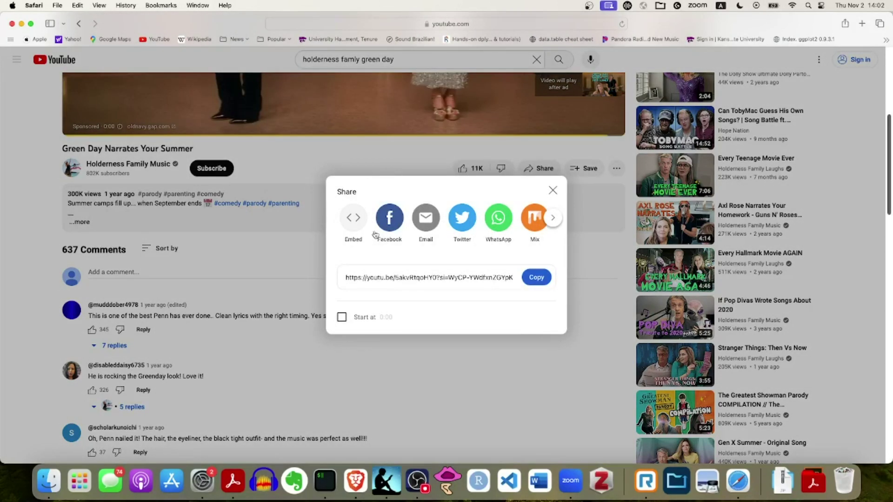
pyautogui.click(354, 219)
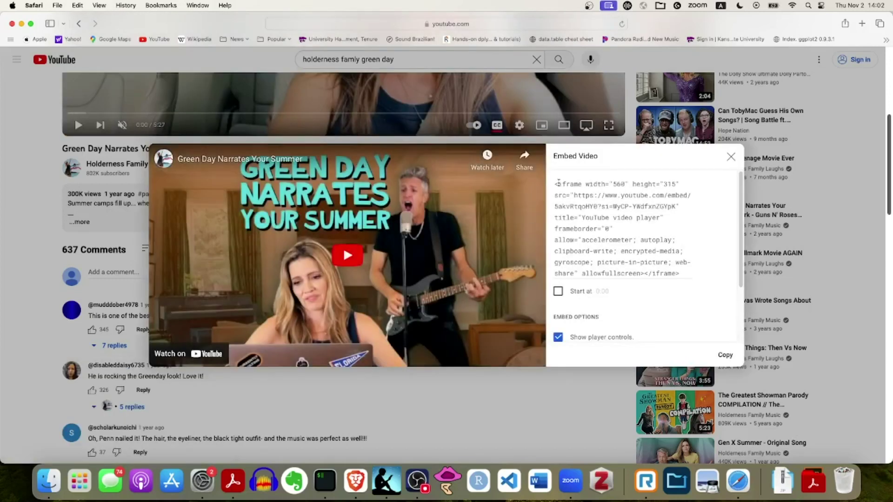
pyautogui.moveTo(557, 184); pyautogui.dragTo(656, 259)
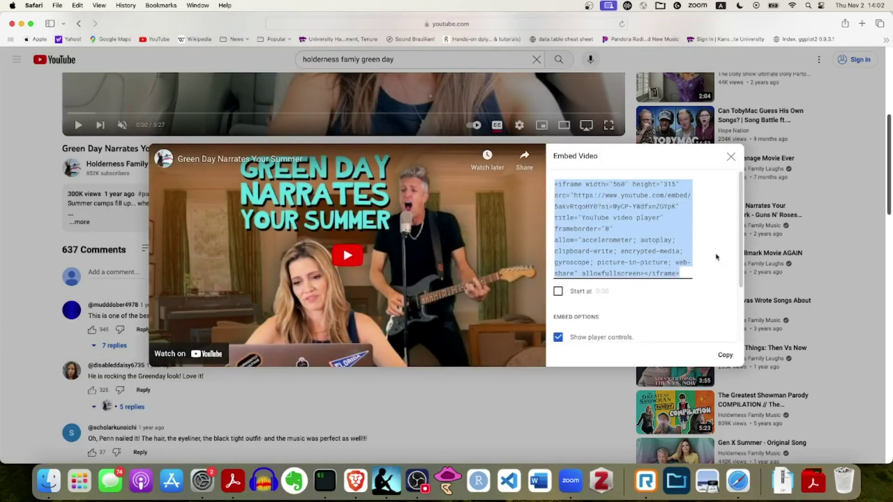
pyautogui.moveTo(741, 258); pyautogui.dragTo(749, 315)
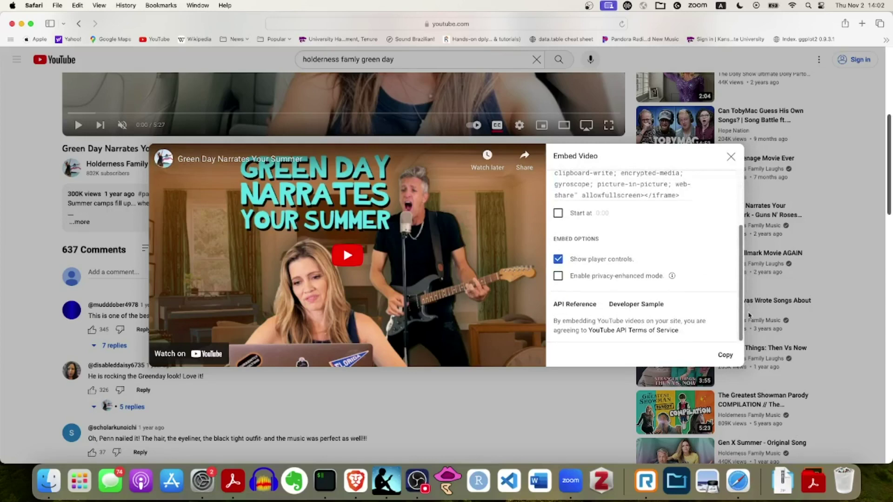
pyautogui.click(723, 356)
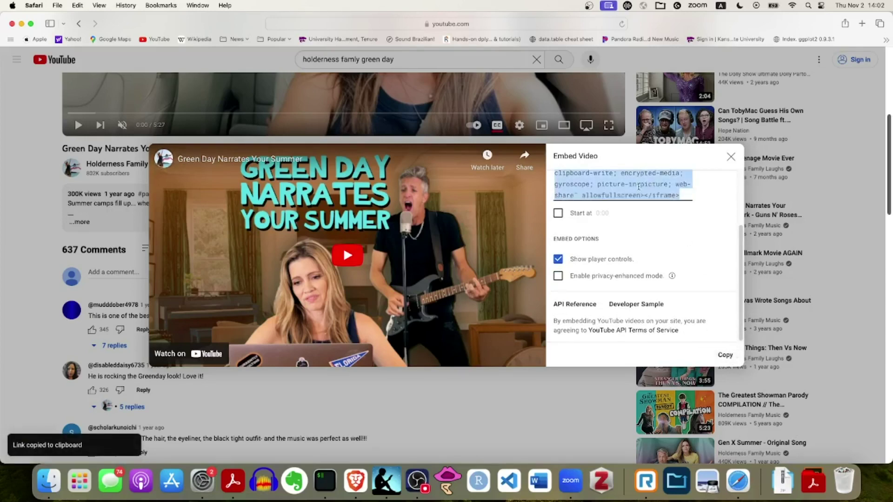
pyautogui.click(732, 158)
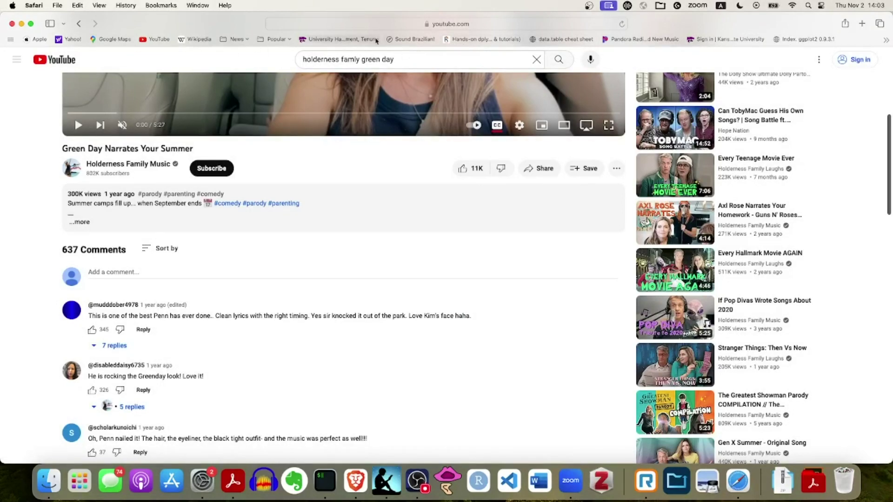
# Mute the YouTube tab and go back through history to the Qualtrics editor
pyautogui.click(198, 5)
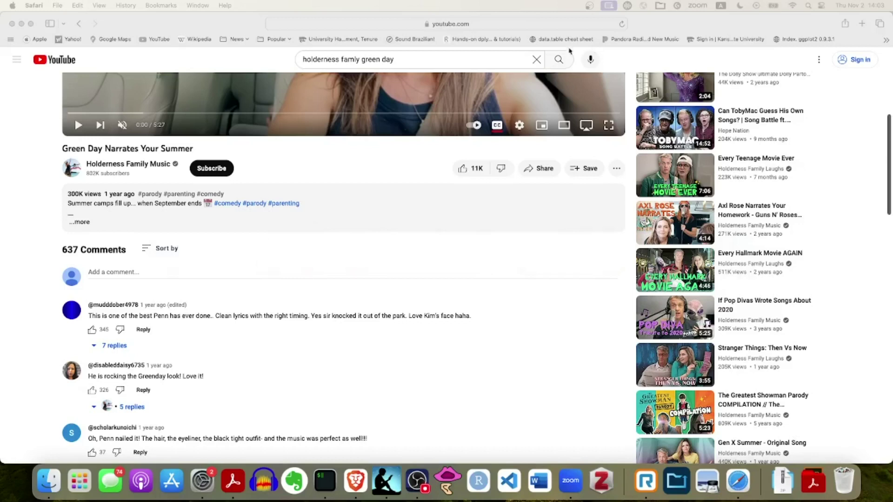
pyautogui.click(198, 6)
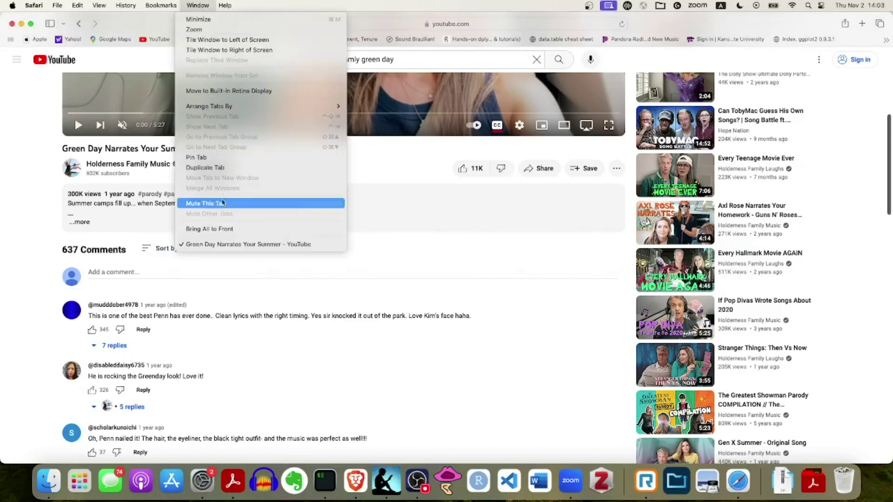
pyautogui.click(80, 25)
pyautogui.click(80, 25)
pyautogui.click(80, 24)
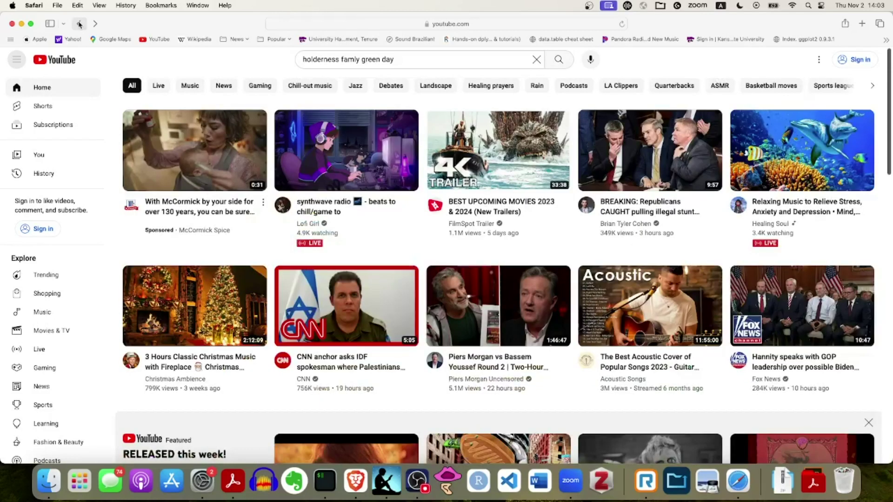
pyautogui.click(80, 24)
pyautogui.click(80, 25)
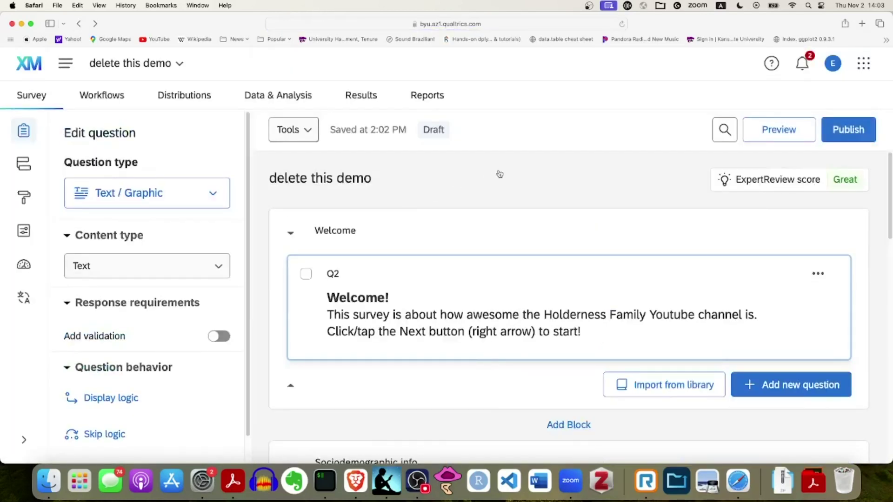
# Bring up the Rich Content Editor for Q1's 'Watch this video…' text
pyautogui.scroll(-10, 693, 235)
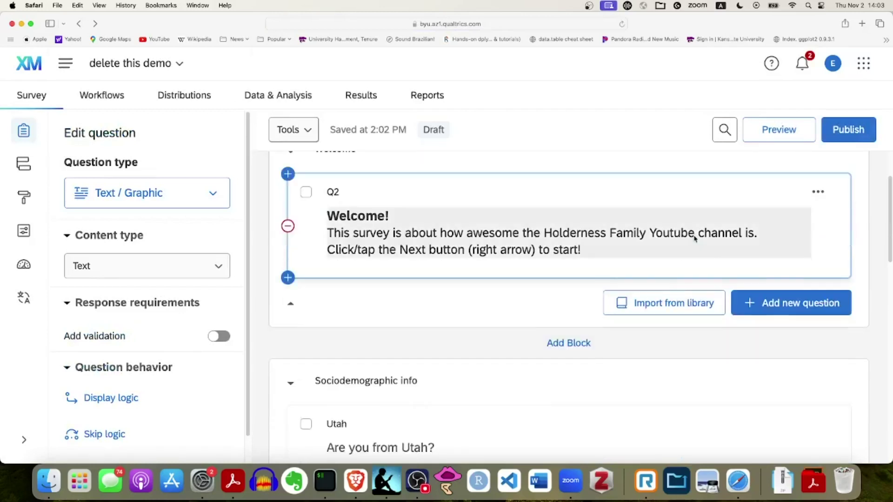
pyautogui.scroll(-5, 695, 235)
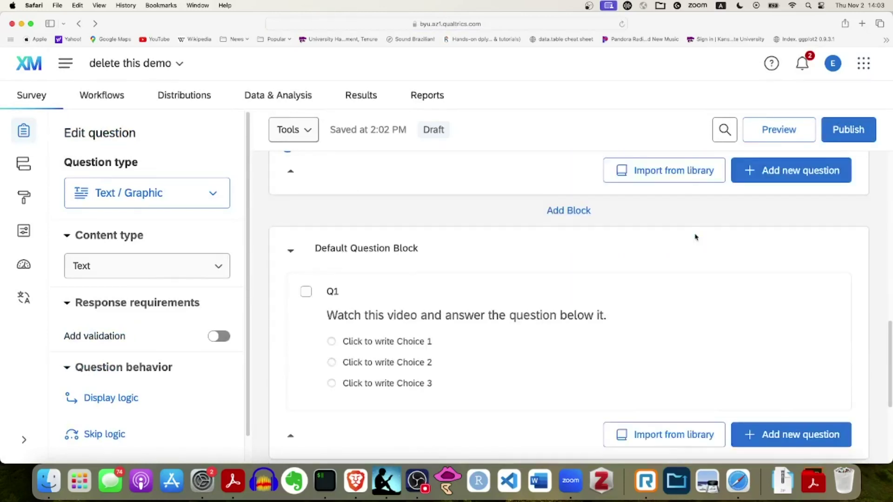
pyautogui.click(520, 305)
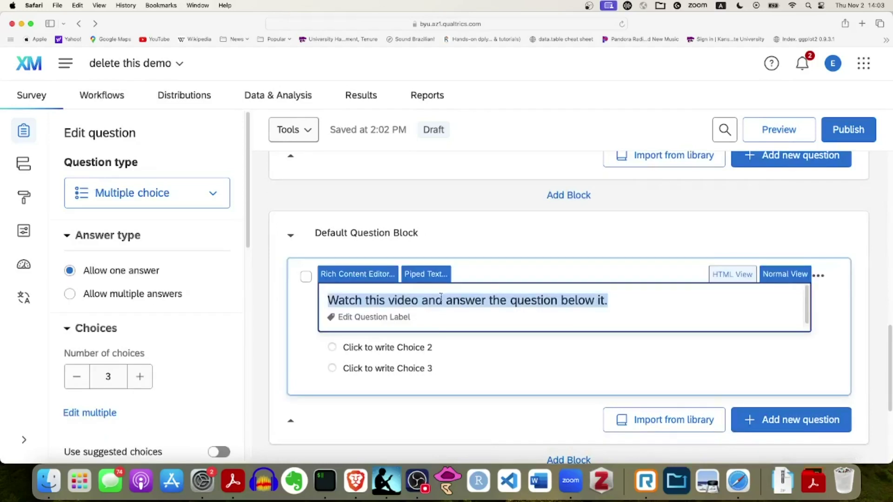
pyautogui.click(356, 275)
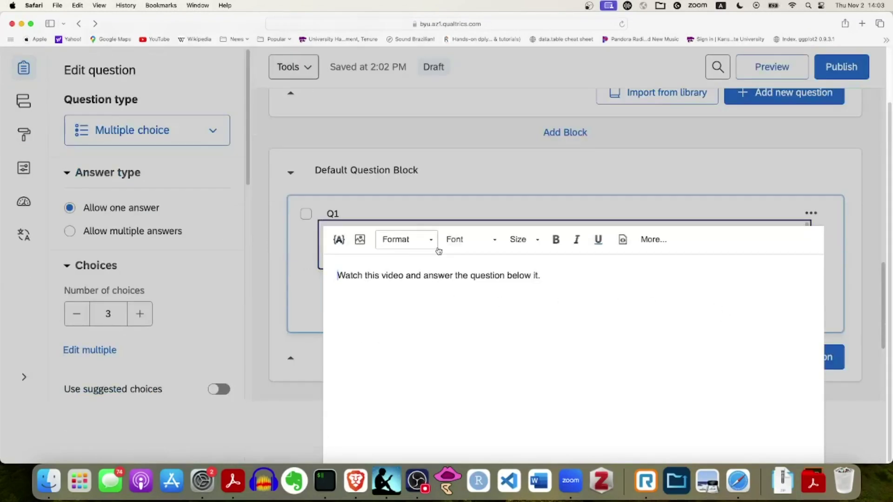
# Paste the YouTube iframe code into Q1's HTML source view and save
pyautogui.click(653, 239)
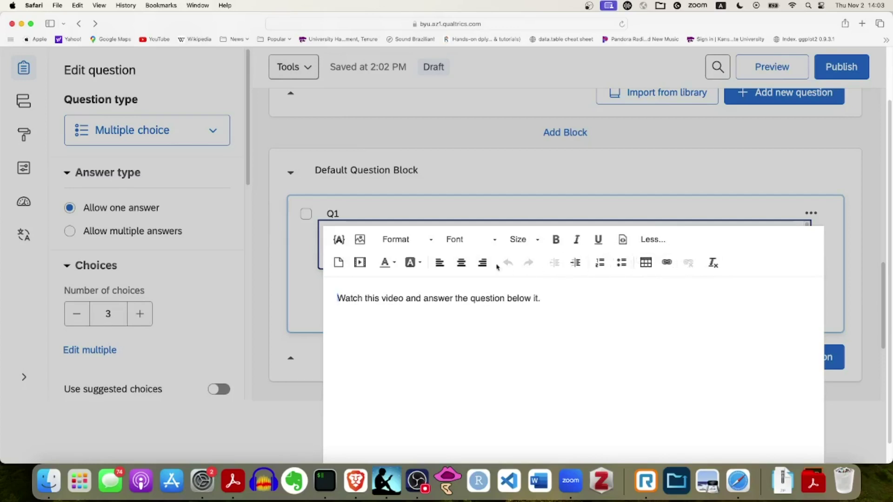
pyautogui.press('super+minus')
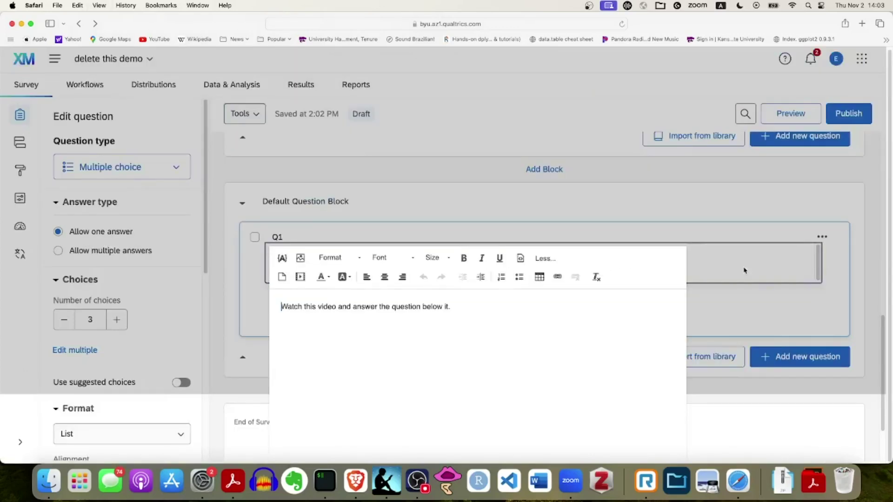
pyautogui.click(521, 260)
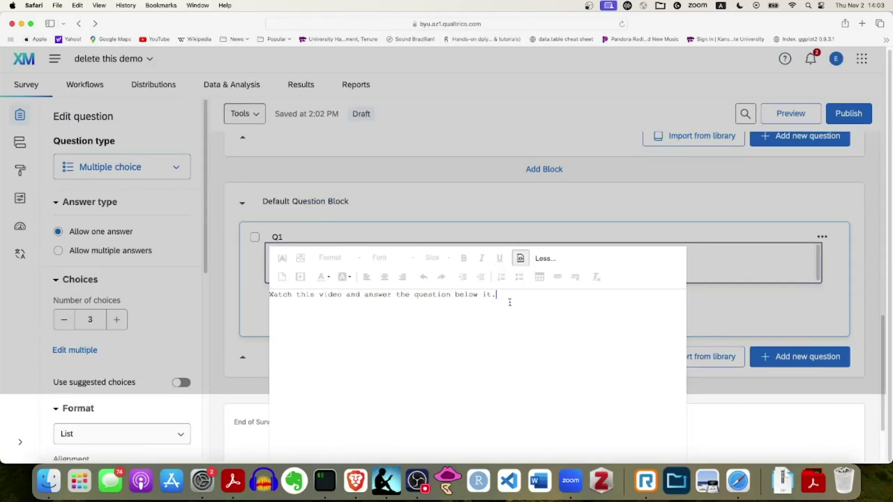
pyautogui.press('super+v')
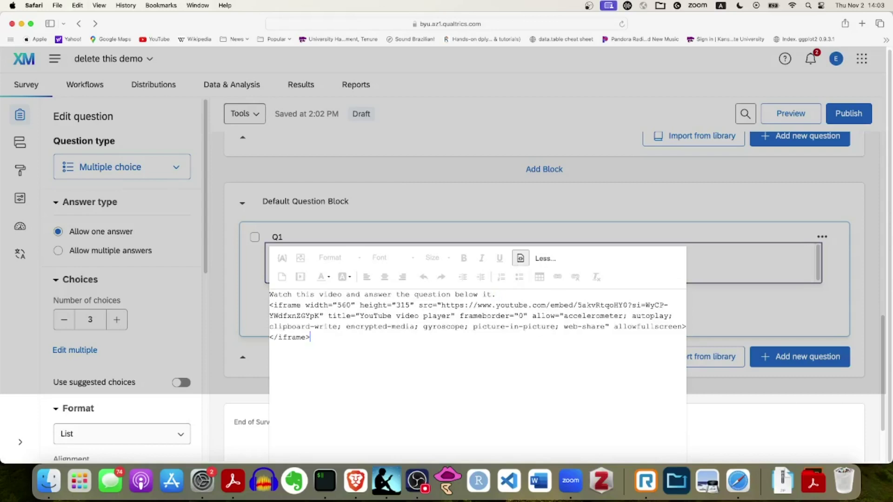
pyautogui.click(760, 198)
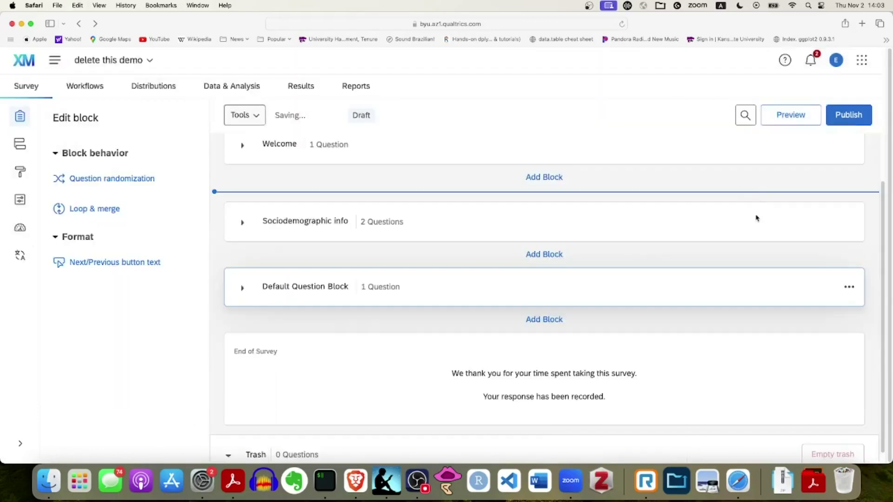
# Change Q1's question type from multiple choice to Matrix table
pyautogui.scroll(-10, 701, 298)
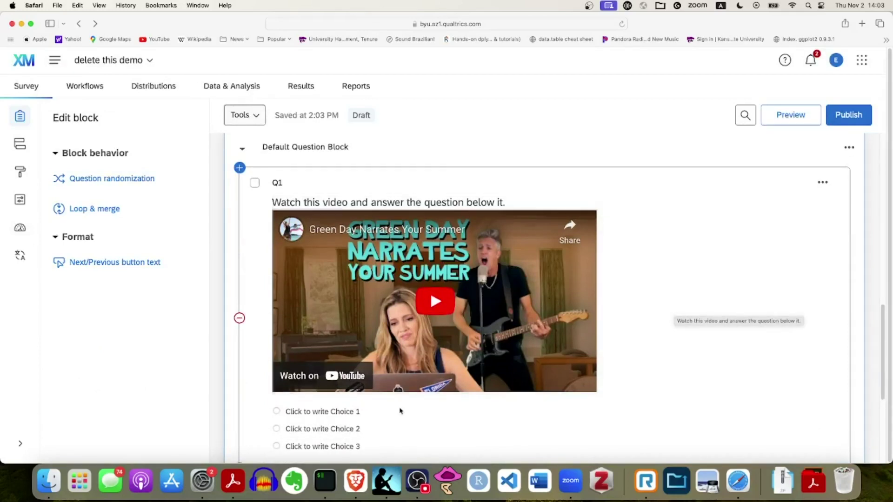
pyautogui.scroll(-1, 379, 405)
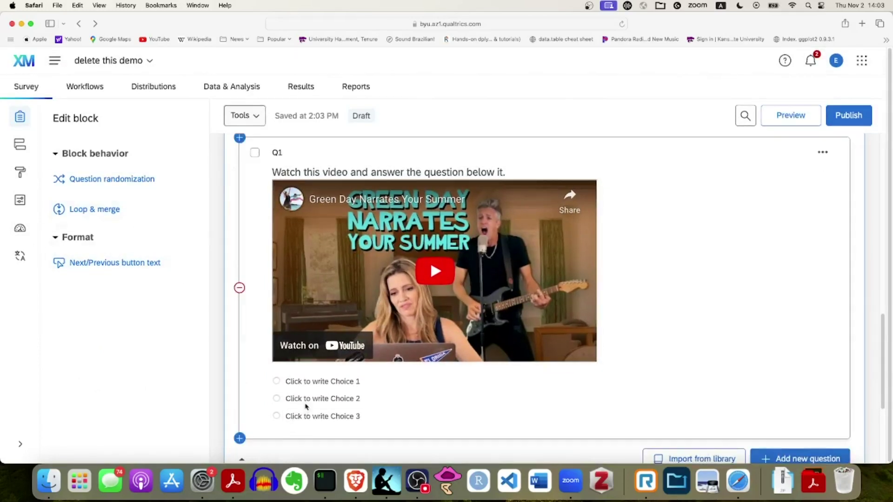
pyautogui.click(307, 399)
pyautogui.click(182, 173)
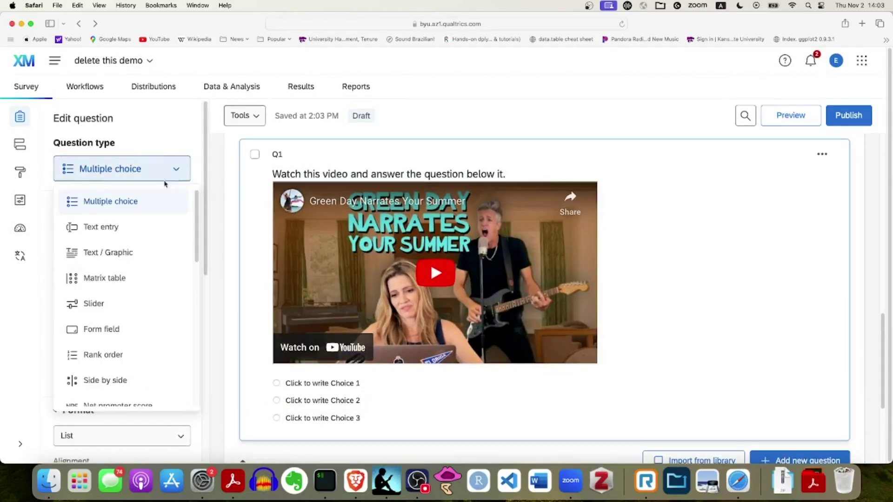
pyautogui.click(128, 278)
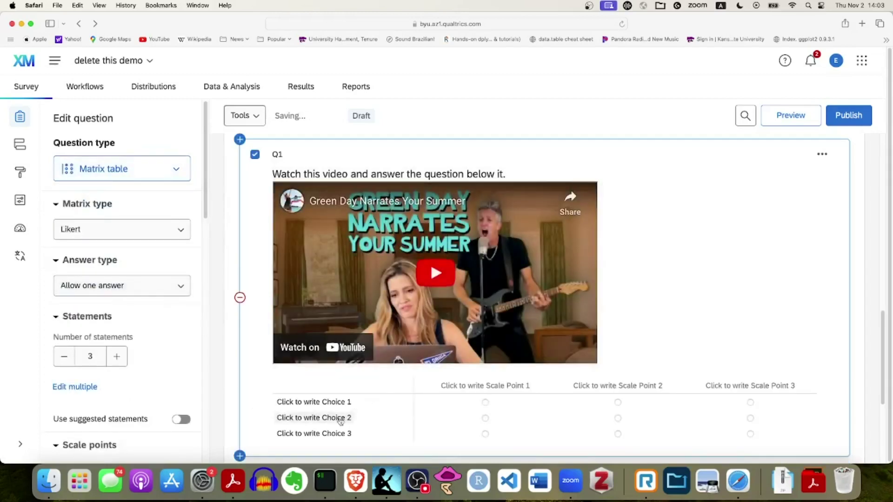
# Reduce Q1 to one statement reading 'How awesome is this video?'
pyautogui.click(64, 356)
pyautogui.click(64, 357)
pyautogui.click(326, 403)
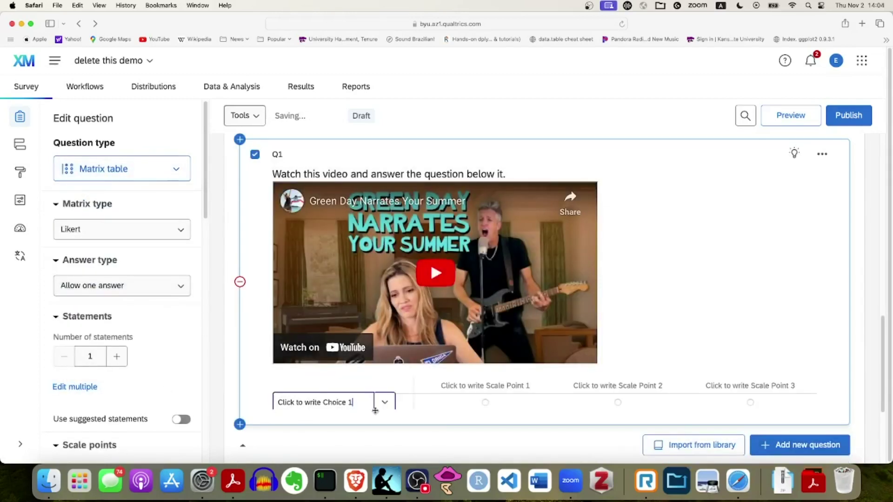
pyautogui.press('BackSpace')
pyautogui.press('BackSpace')
pyautogui.press('BackSpace')
pyautogui.press('BackSpace')
pyautogui.press('BackSpace')
pyautogui.press('BackSpace')
pyautogui.press('BackSpace')
pyautogui.press('BackSpace')
pyautogui.press('BackSpace')
pyautogui.press('BackSpace')
pyautogui.press('BackSpace')
pyautogui.press('BackSpace')
pyautogui.press('BackSpace')
pyautogui.press('BackSpace')
pyautogui.press('BackSpace')
pyautogui.press('BackSpace')
pyautogui.press('BackSpace')
pyautogui.press('BackSpace')
pyautogui.press('BackSpace')
pyautogui.press('BackSpace')
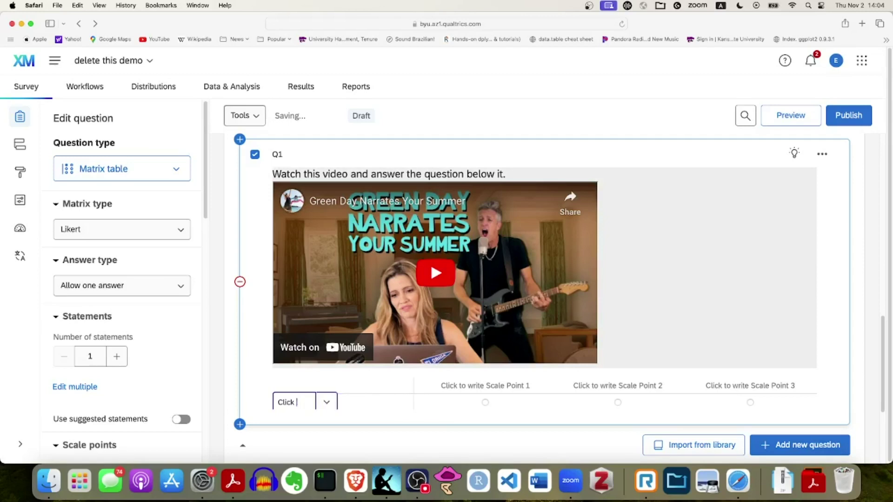
pyautogui.write('How awe')
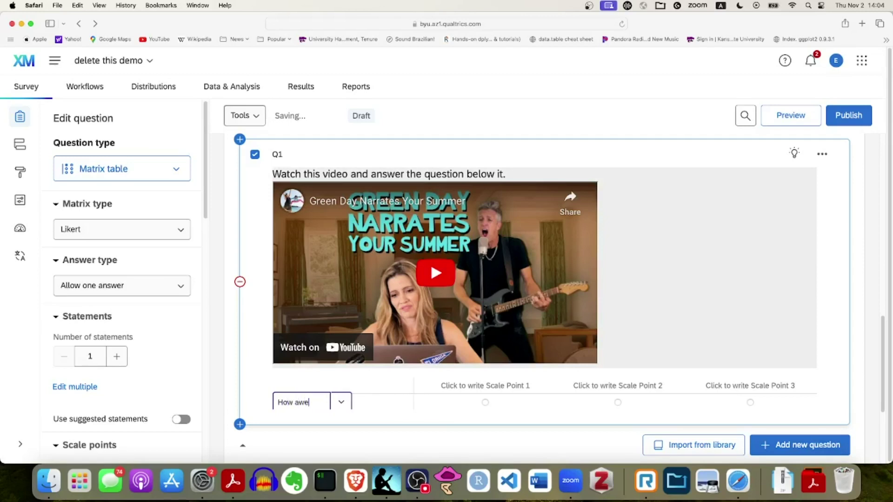
pyautogui.write('some is this video?')
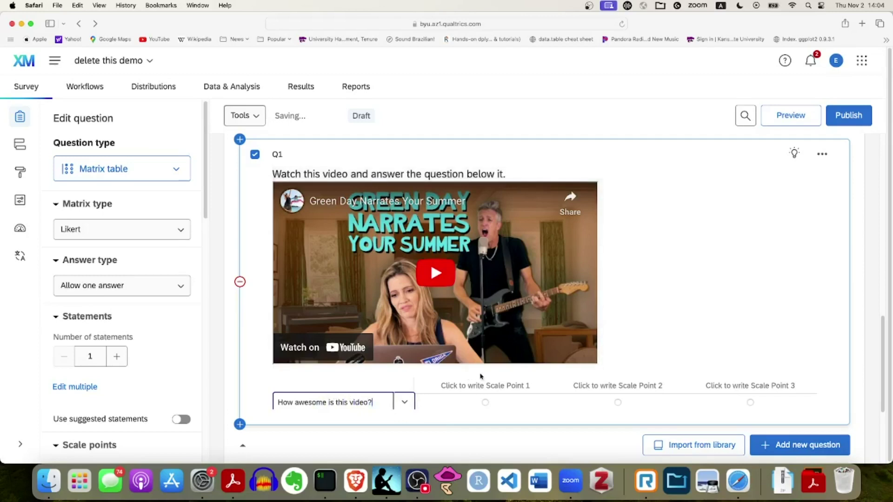
# Label the first three scale points Super awesome, Awesome and Kinda awesome
pyautogui.press('Tab')
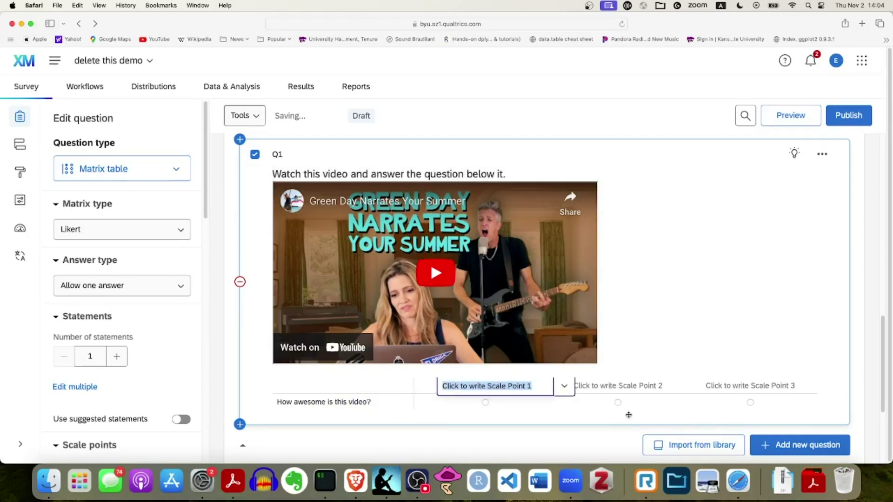
pyautogui.write('Super awesome')
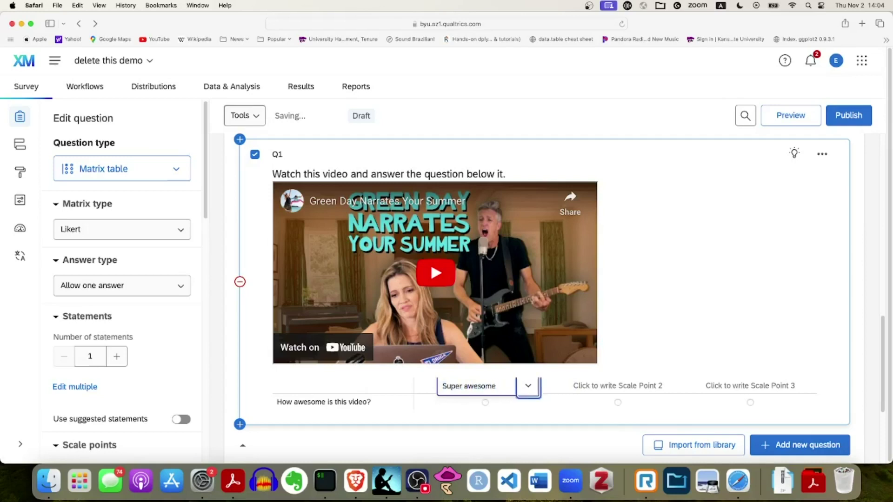
pyautogui.press('Tab')
pyautogui.write('Awesome')
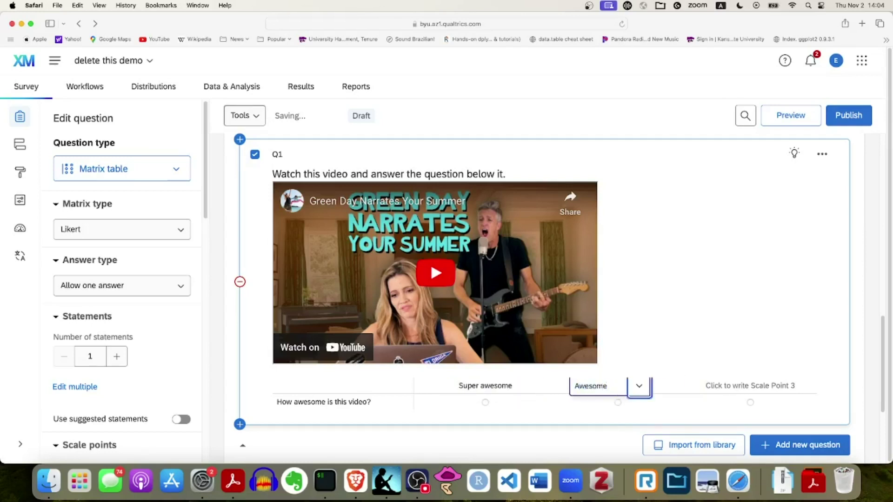
pyautogui.press('Tab')
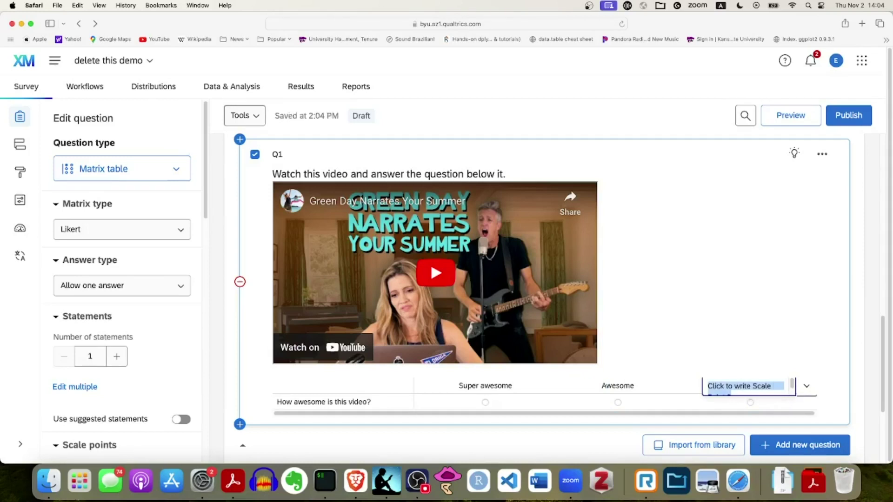
pyautogui.write('Kinda awes')
pyautogui.press('BackSpace')
pyautogui.write('wesome')
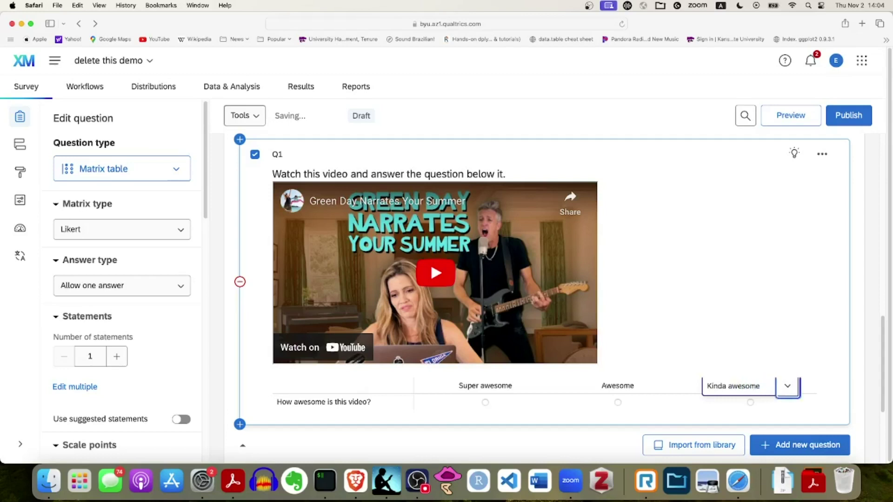
# Add the remaining scale points Med and Stupid, keeping Kinda awesome third
pyautogui.press('Return')
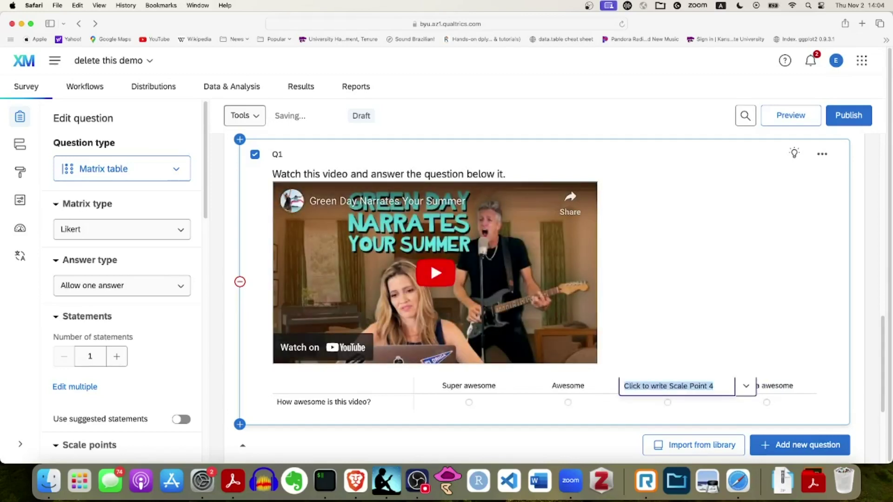
pyautogui.click(745, 386)
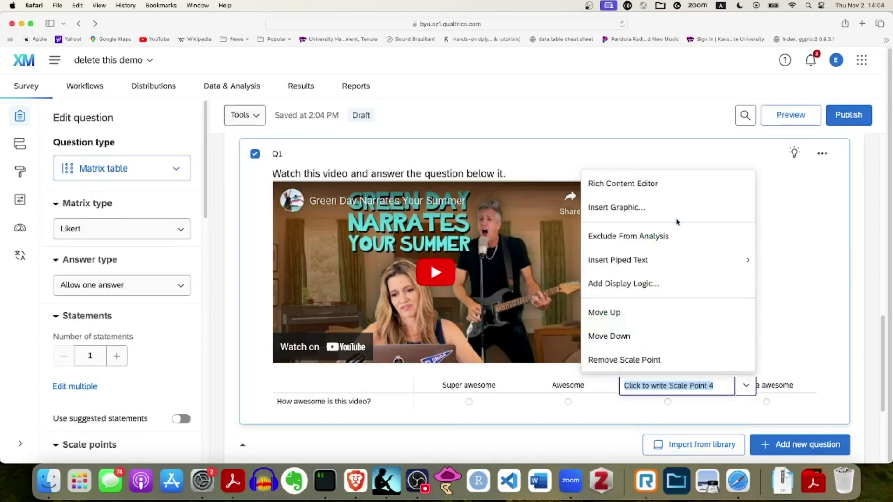
pyautogui.click(690, 390)
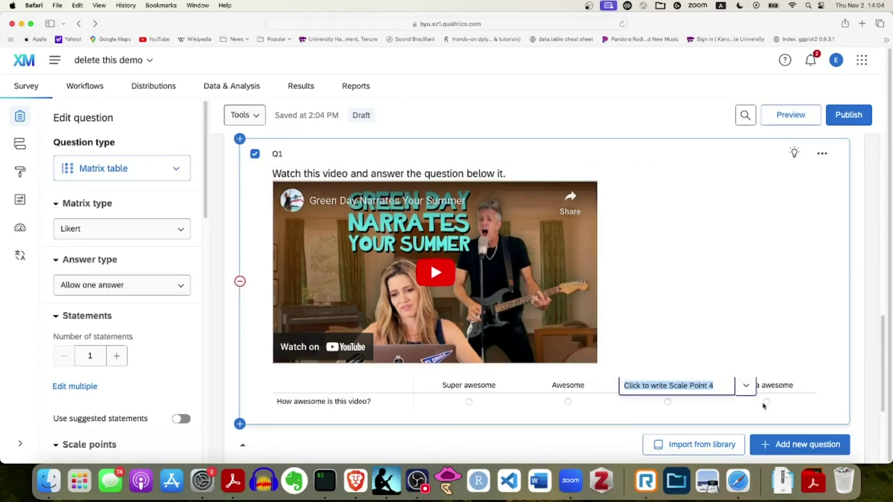
pyautogui.write('Kinda aw')
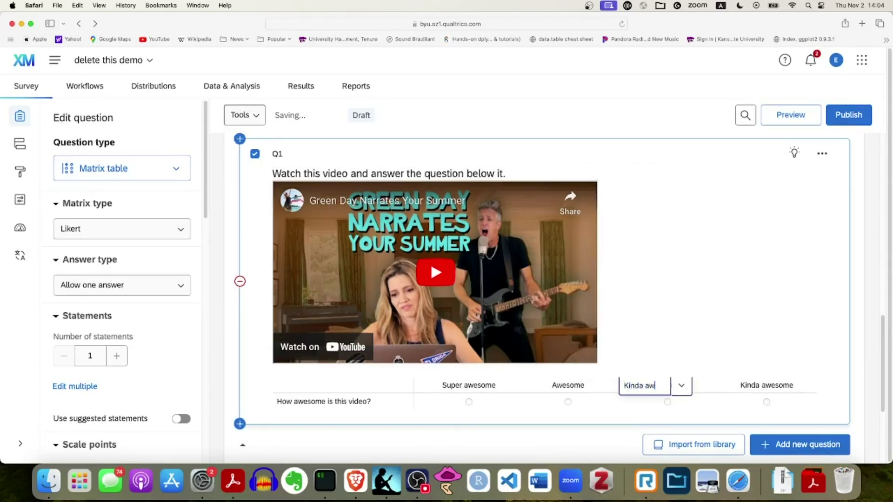
pyautogui.write('esome')
pyautogui.press('Tab')
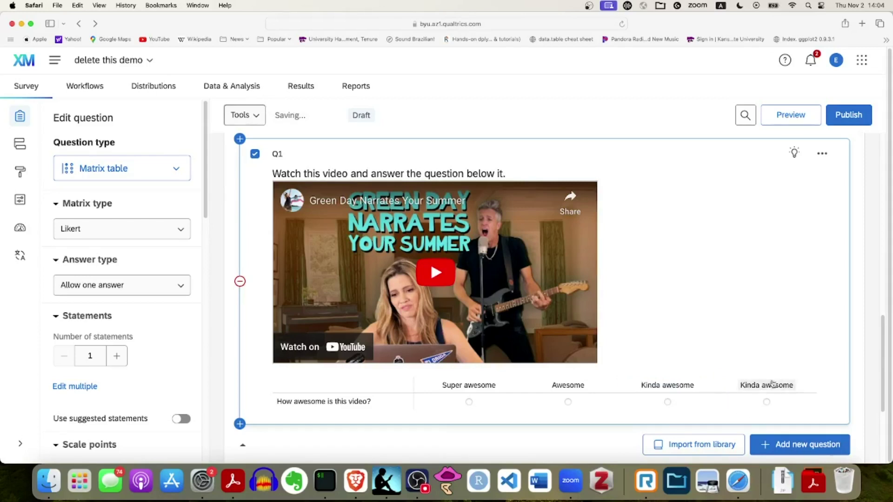
pyautogui.press('BackSpace')
pyautogui.press('BackSpace')
pyautogui.press('BackSpace')
pyautogui.press('BackSpace')
pyautogui.press('BackSpace')
pyautogui.press('BackSpace')
pyautogui.press('BackSpace')
pyautogui.press('BackSpace')
pyautogui.press('BackSpace')
pyautogui.press('BackSpace')
pyautogui.press('BackSpace')
pyautogui.press('BackSpace')
pyautogui.press('BackSpace')
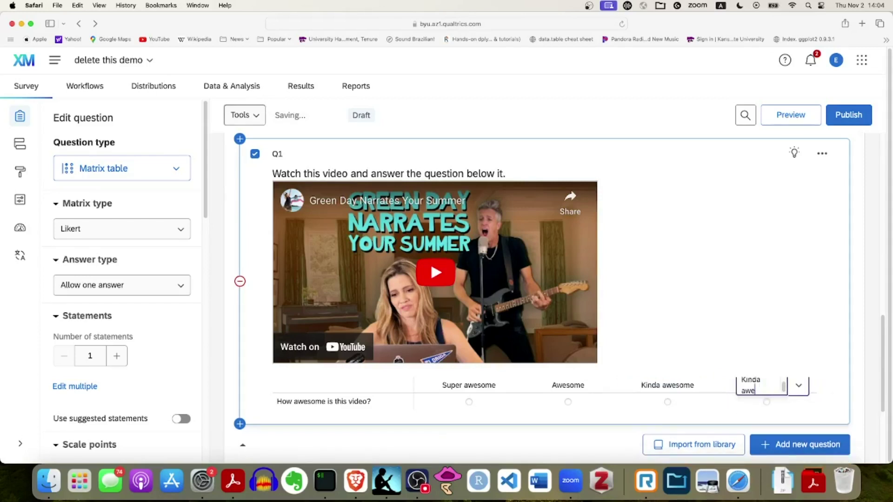
pyautogui.write('Med')
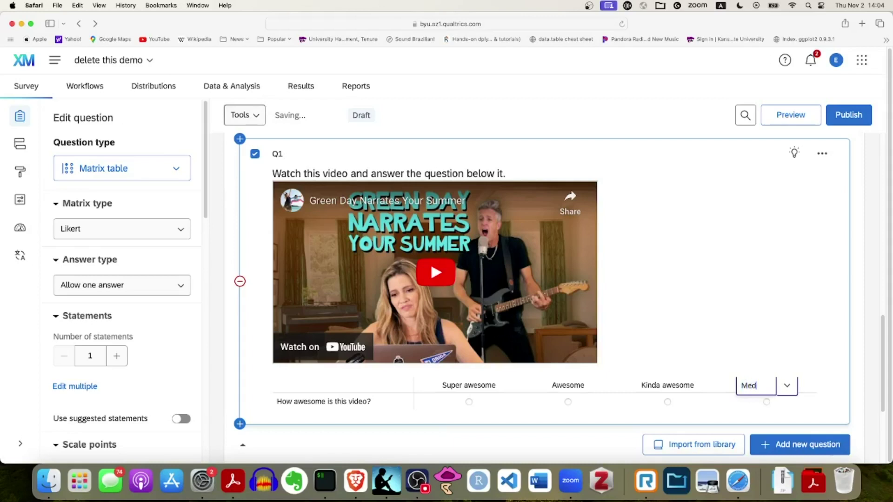
pyautogui.press('Tab')
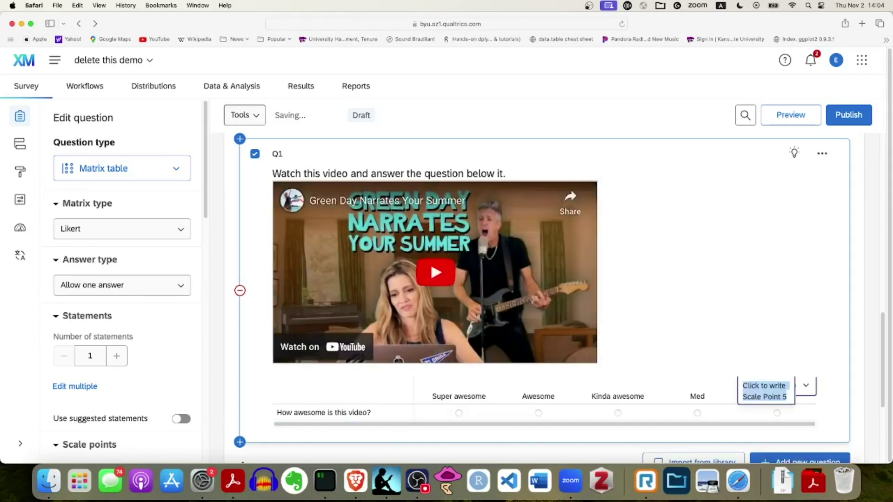
pyautogui.write('St')
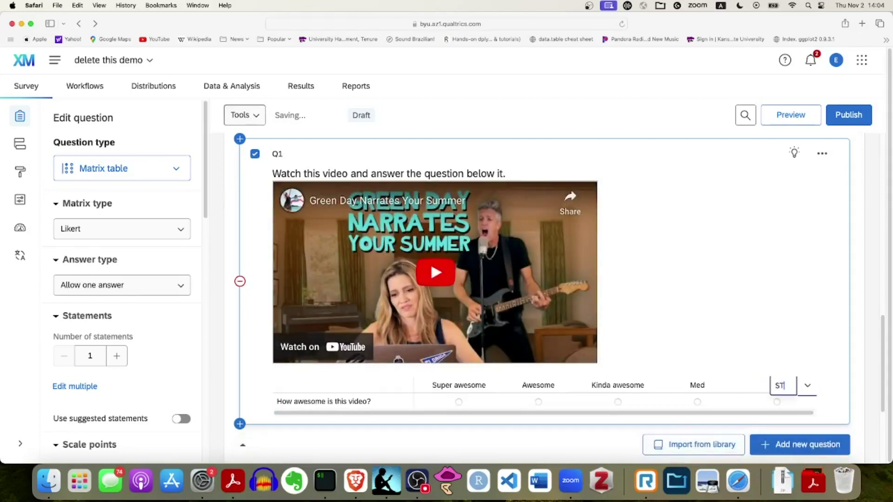
pyautogui.write('upid')
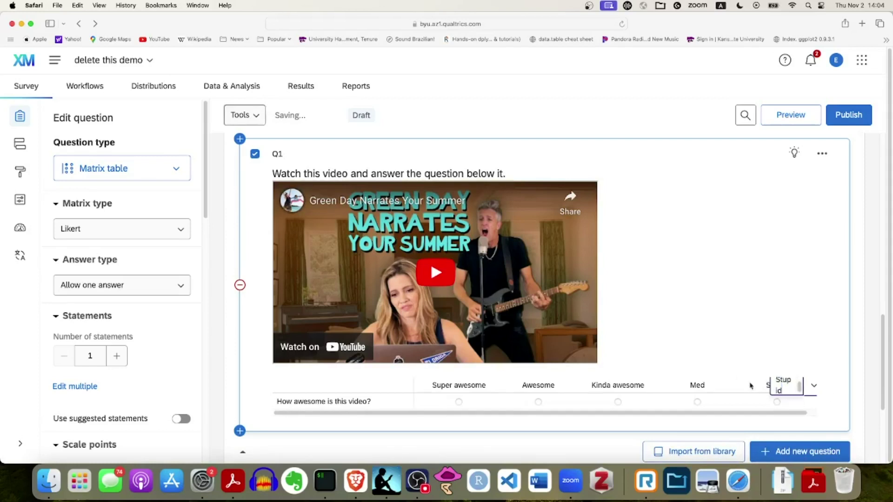
pyautogui.scroll(-5, 776, 292)
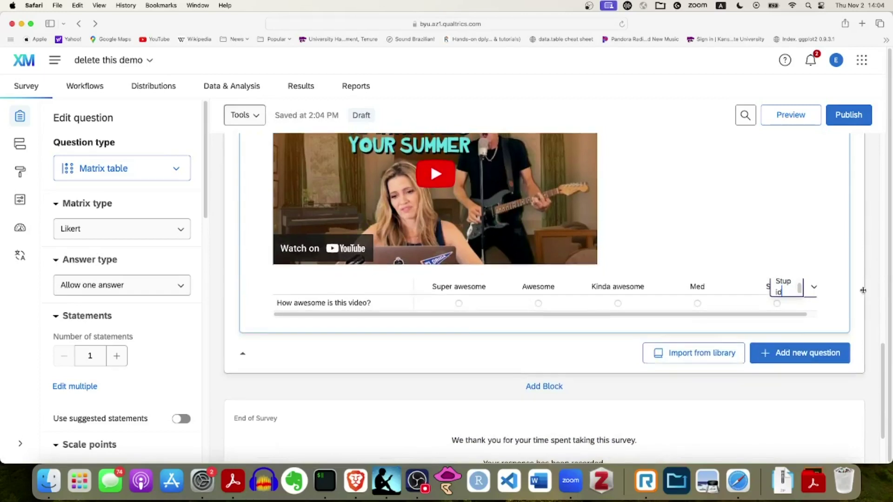
pyautogui.scroll(-4, 861, 288)
pyautogui.scroll(5, 675, 362)
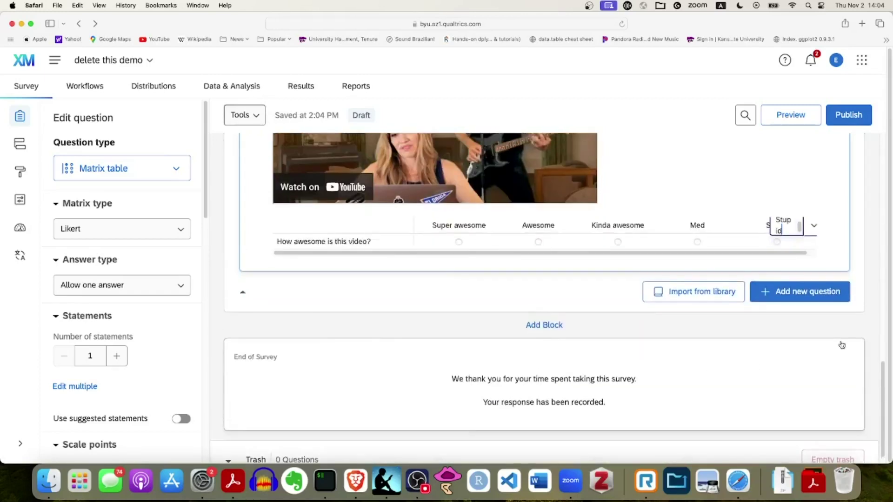
pyautogui.click(647, 289)
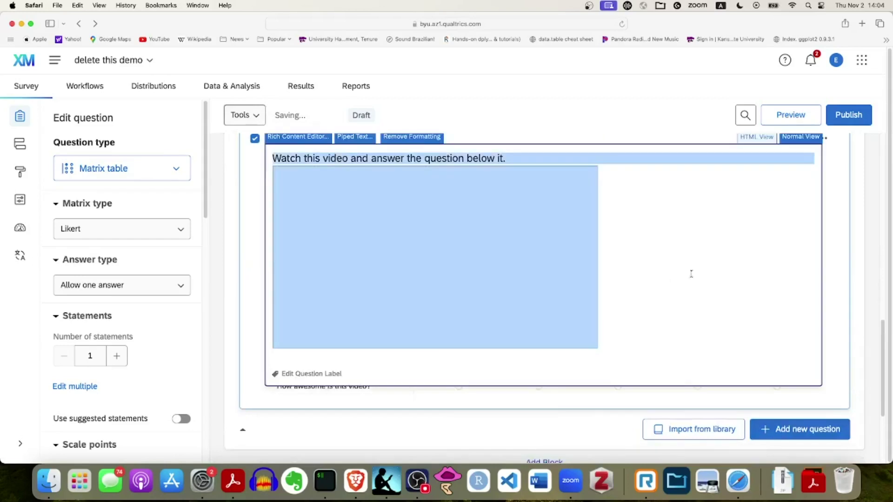
pyautogui.scroll(6, 877, 275)
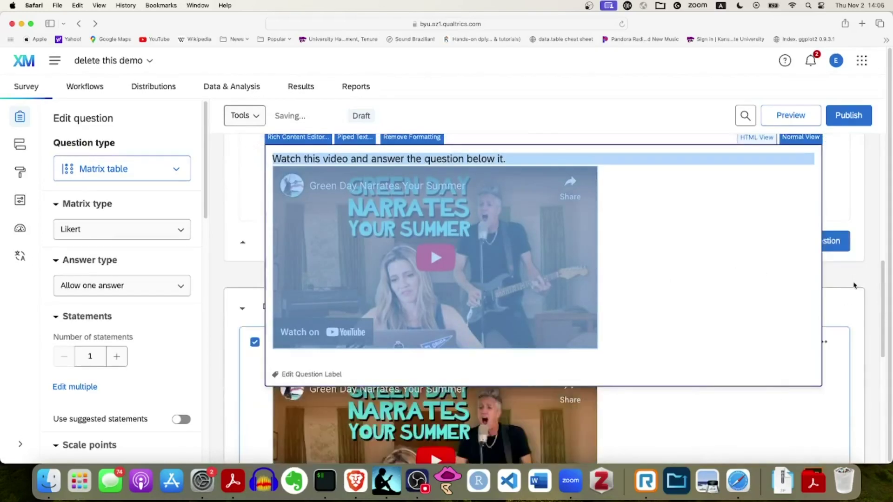
pyautogui.click(878, 281)
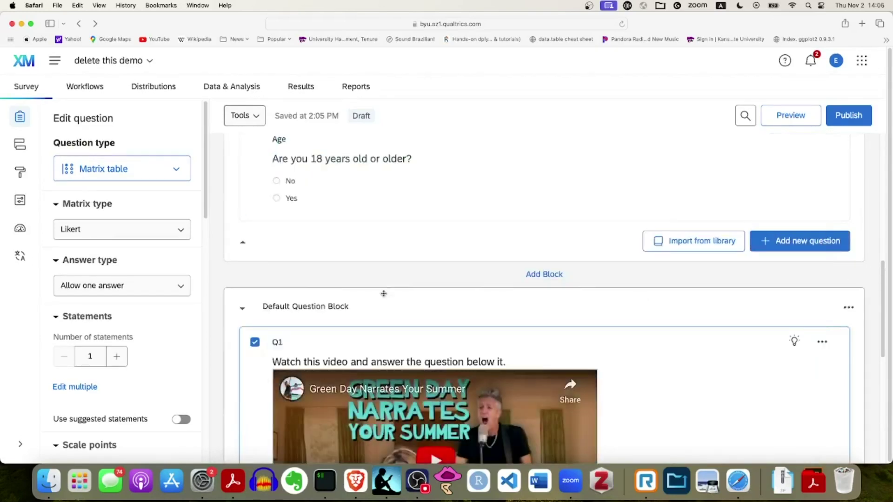
pyautogui.click(314, 312)
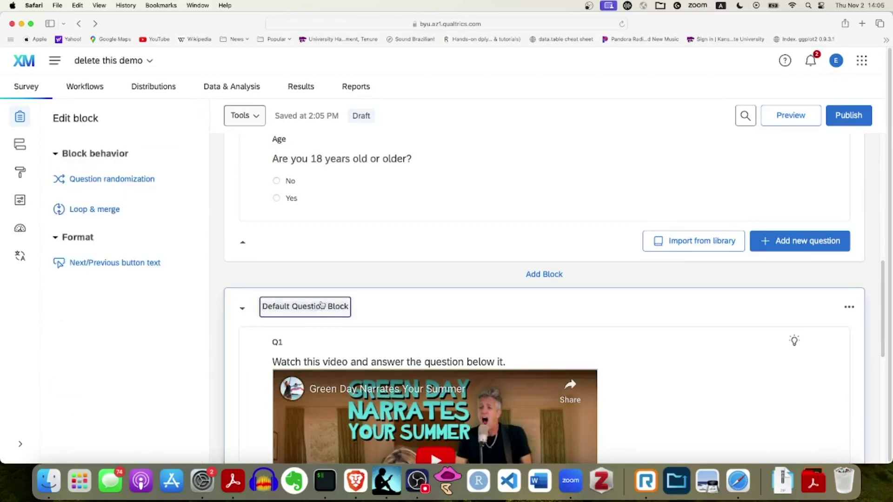
pyautogui.press('cmd+a')
pyautogui.press('BackSpace')
pyautogui.write('s')
pyautogui.press('BackSpace')
pyautogui.write('actually')
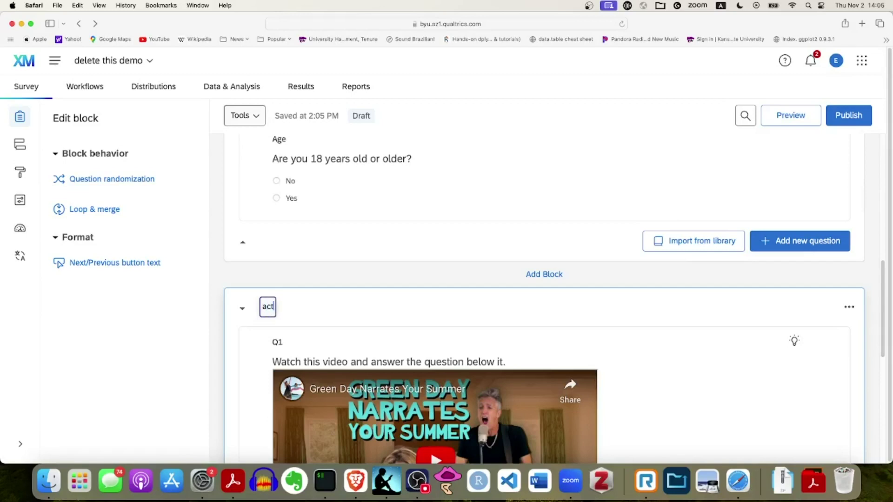
pyautogui.press('BackSpace')
pyautogui.press('BackSpace')
pyautogui.write('survey')
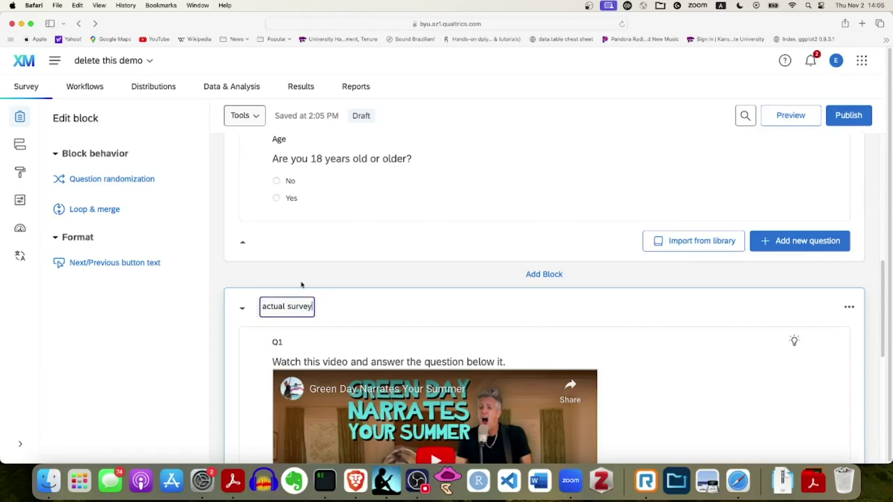
pyautogui.click(685, 307)
pyautogui.scroll(-5, 688, 309)
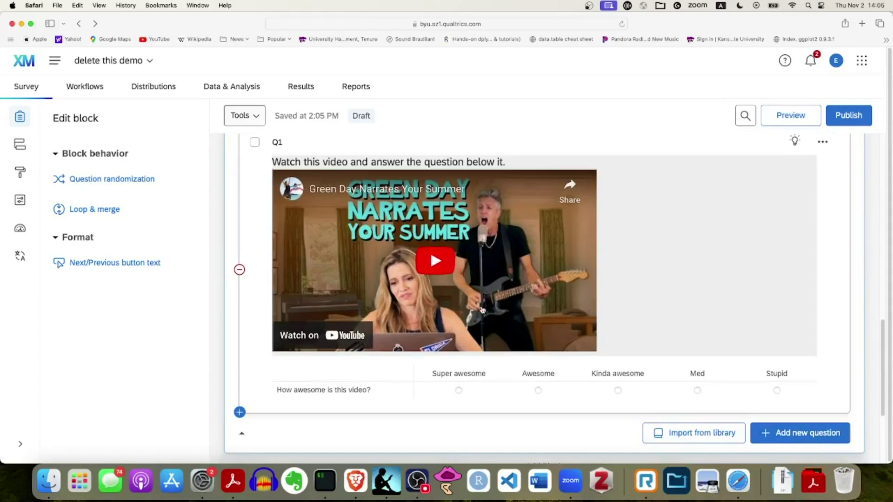
pyautogui.scroll(-3, 669, 332)
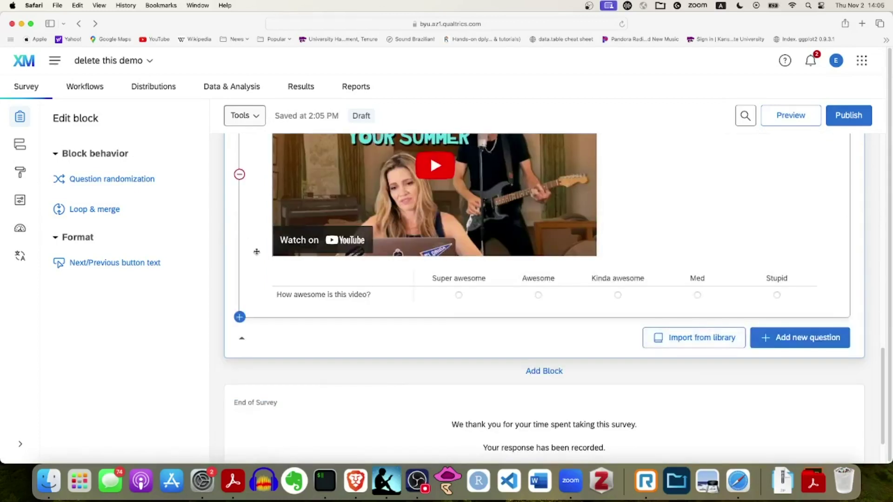
pyautogui.moveTo(257, 252); pyautogui.dragTo(588, 287)
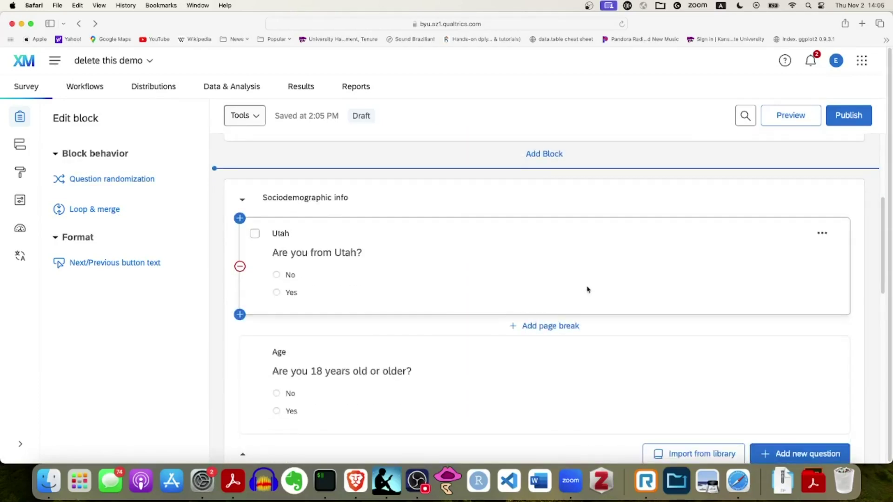
pyautogui.press('super+equal')
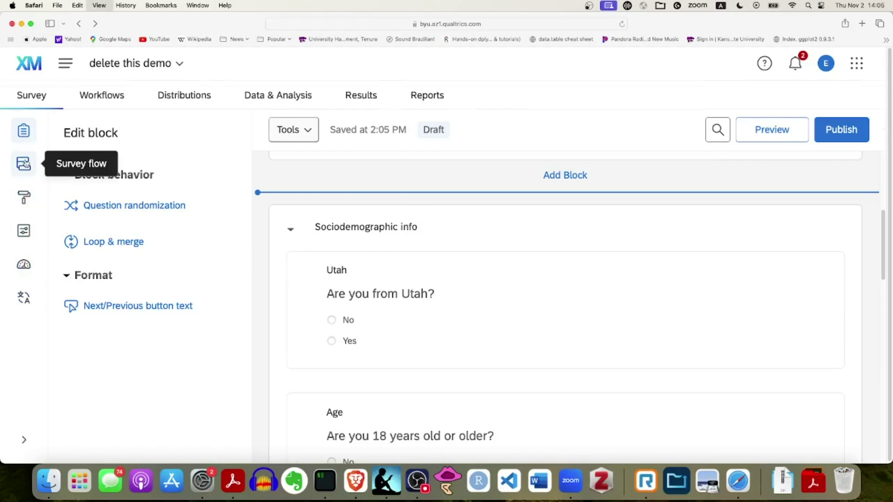
# In Survey Flow, choose Add Below on the Sociodemographic info block
pyautogui.press('super+equal')
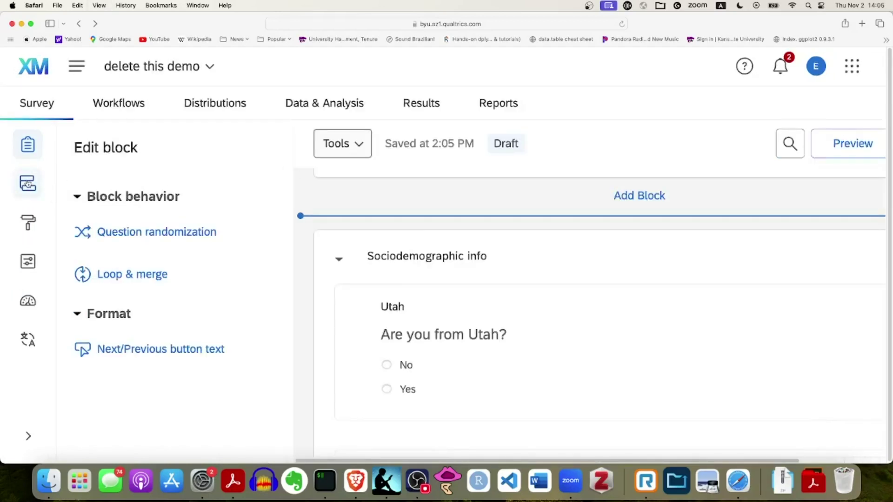
pyautogui.click(28, 183)
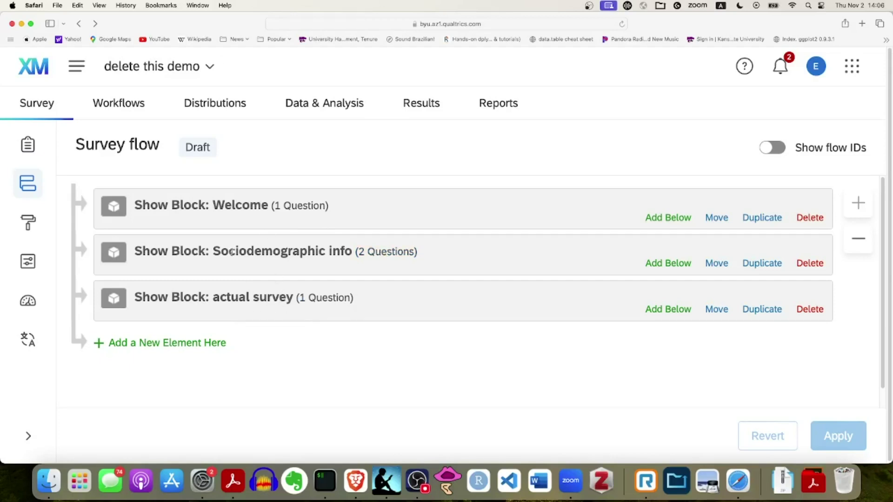
pyautogui.click(403, 272)
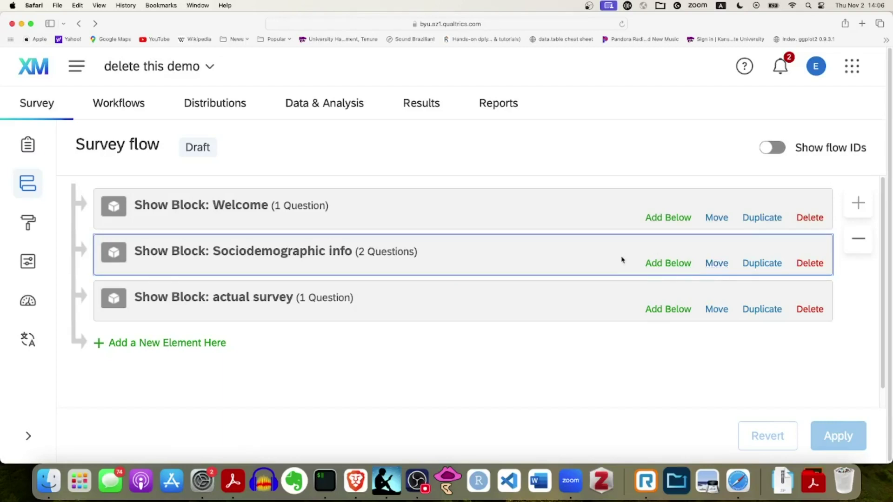
pyautogui.click(668, 265)
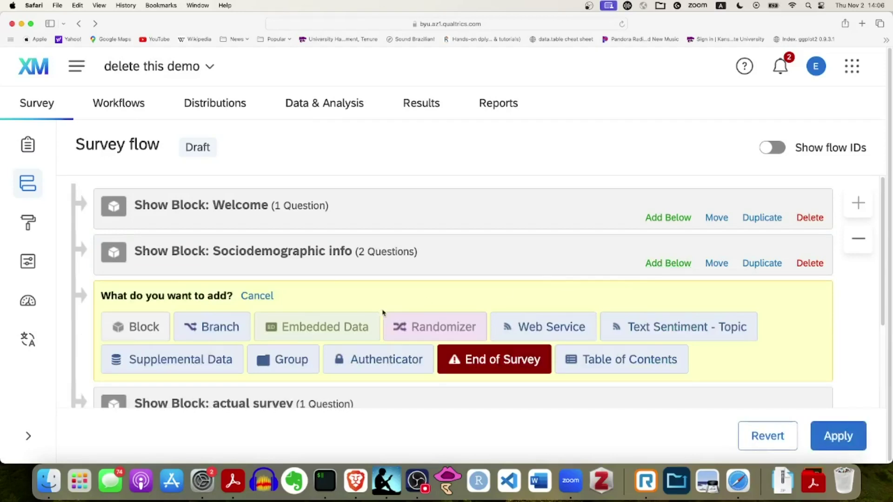
# Add a Branch with condition 'Are you from Utah?' No Is Selected
pyautogui.click(220, 326)
pyautogui.scroll(-1, 446, 321)
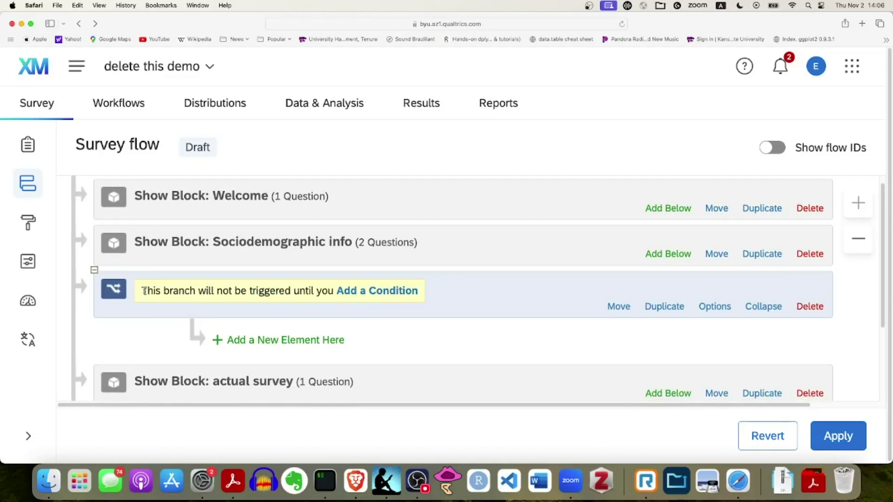
pyautogui.click(380, 294)
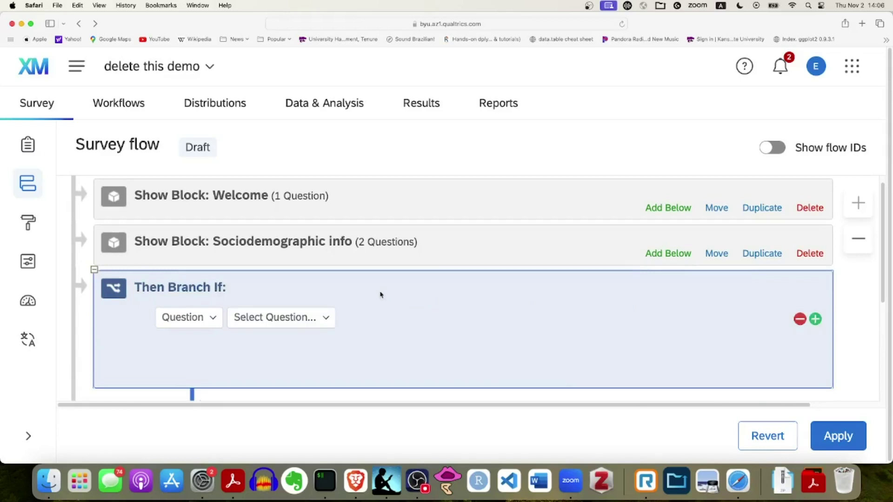
pyautogui.click(322, 319)
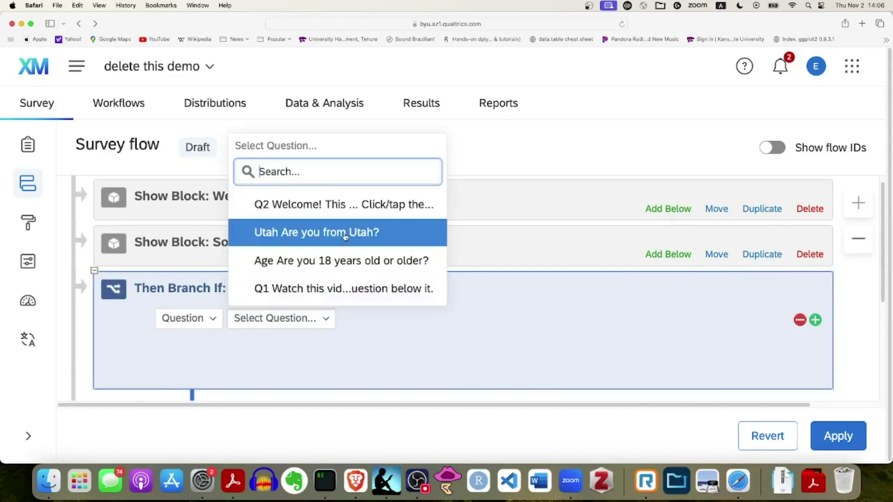
pyautogui.click(321, 235)
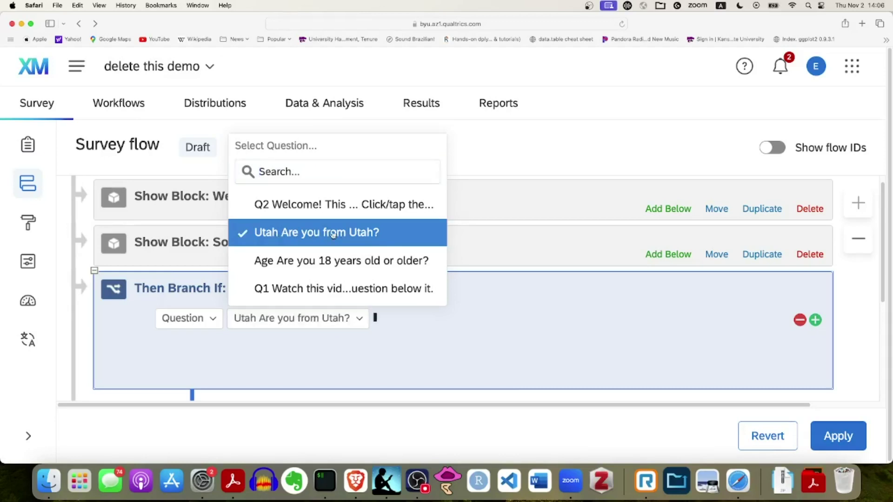
pyautogui.click(461, 319)
pyautogui.click(439, 408)
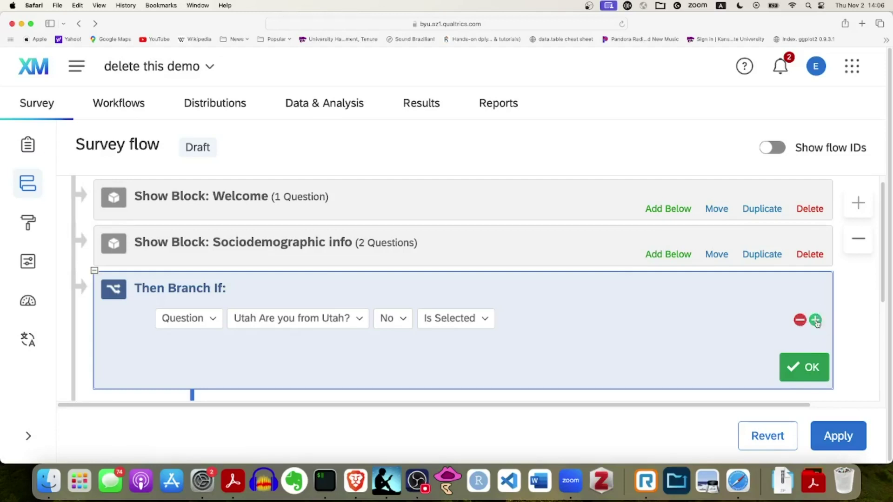
# Add an Or condition so the branch also fires when 'Are you 18 years old or older?' is No
pyautogui.click(817, 321)
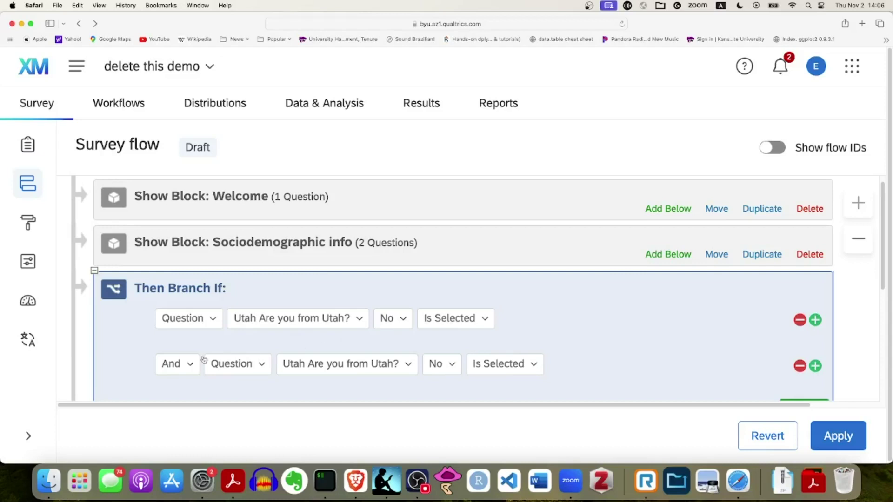
pyautogui.click(191, 365)
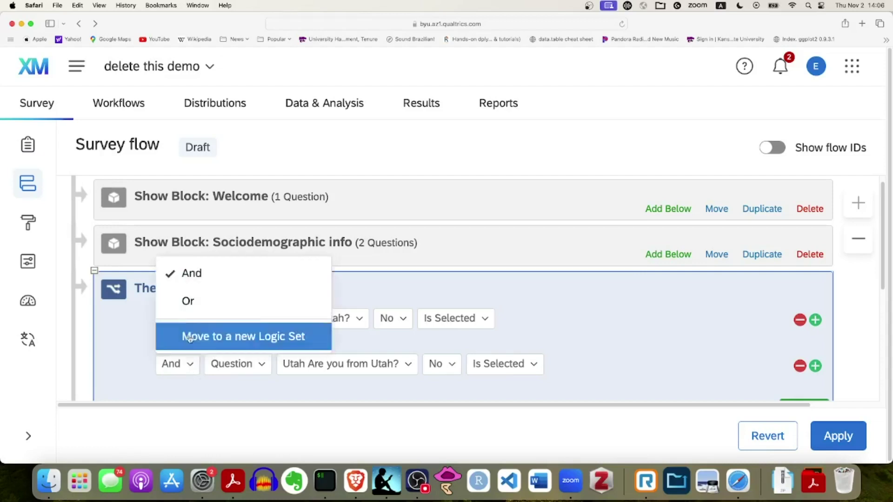
pyautogui.click(190, 302)
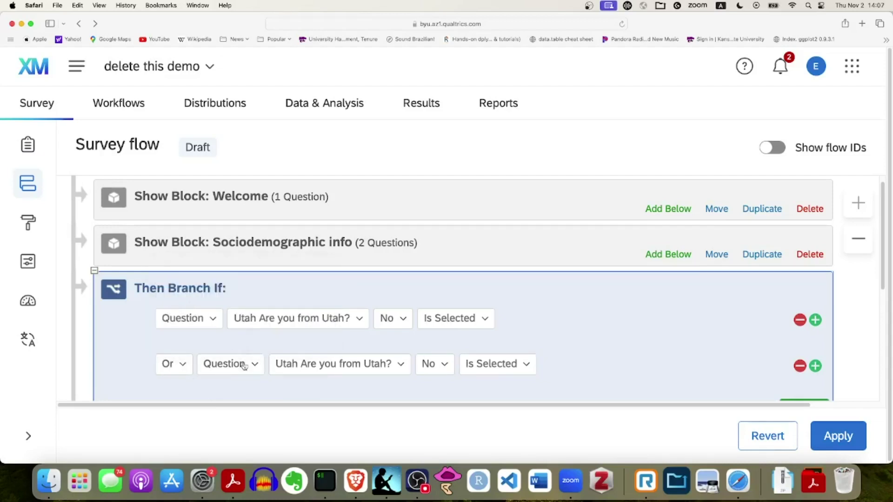
pyautogui.click(399, 366)
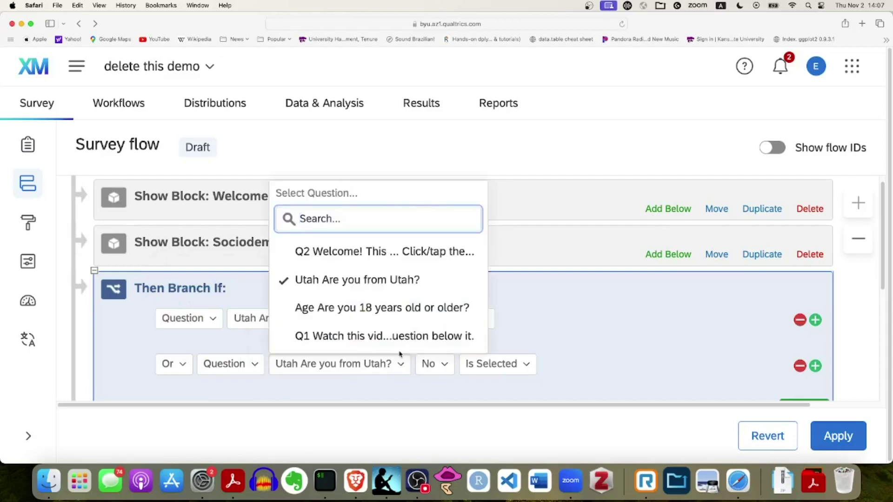
pyautogui.click(385, 314)
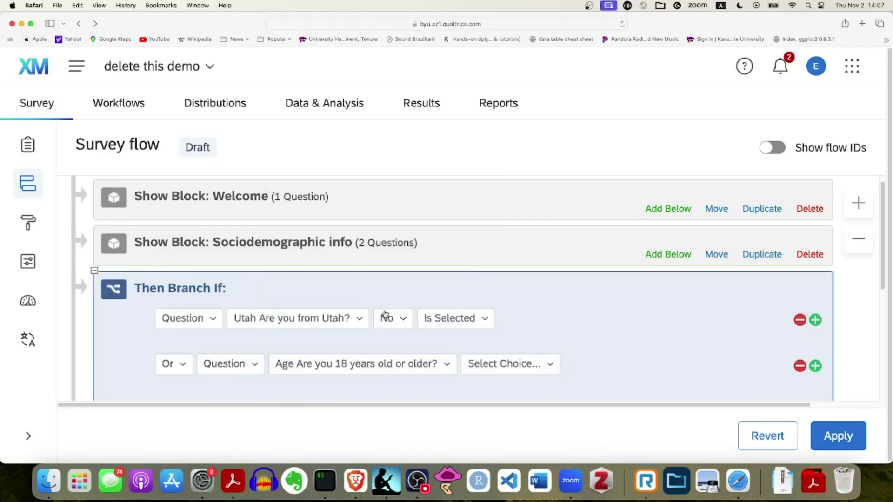
pyautogui.click(549, 368)
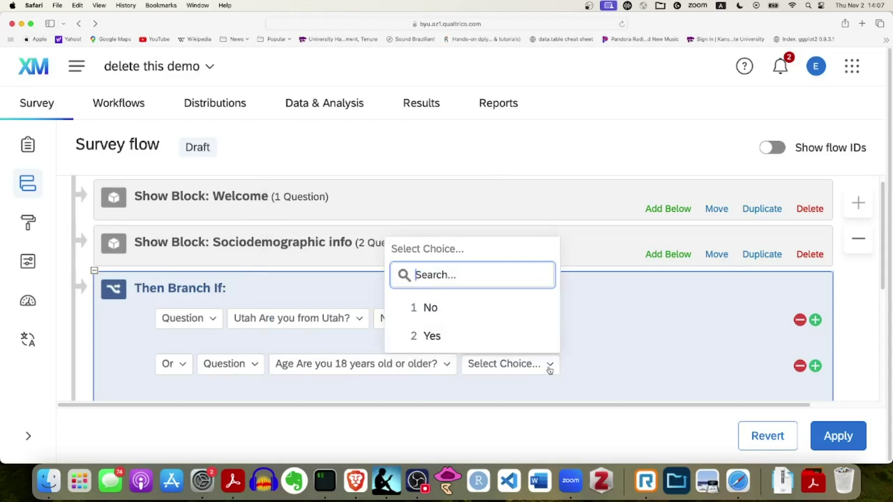
pyautogui.click(465, 311)
pyautogui.scroll(-2, 705, 320)
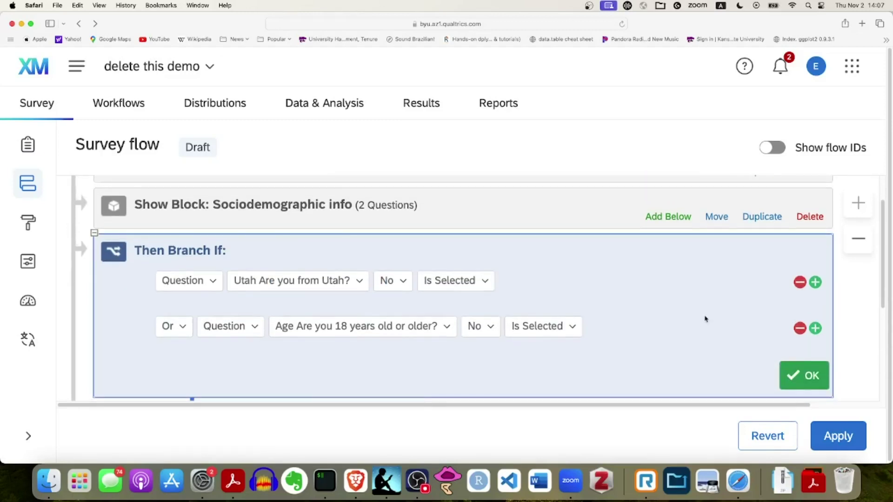
pyautogui.scroll(-1, 705, 319)
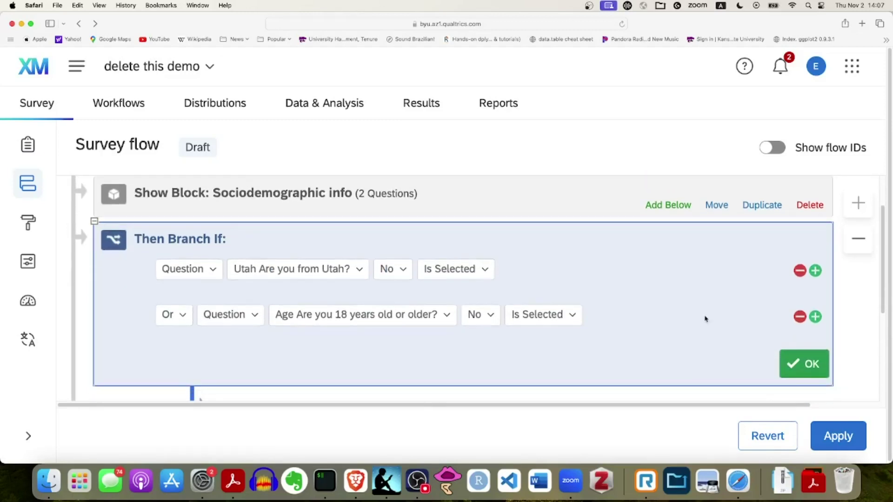
pyautogui.click(810, 366)
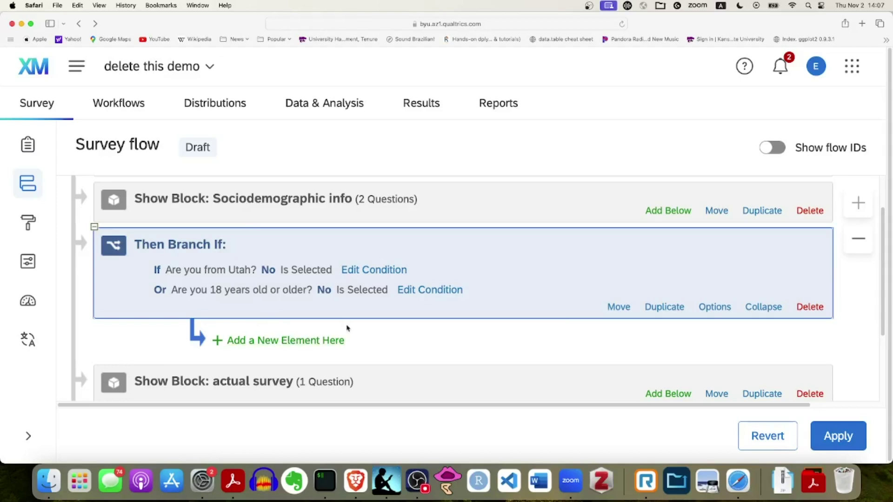
# Zoom out the flow and add a new element beneath the Utah-or-Age branch conditions
pyautogui.press('super+minus')
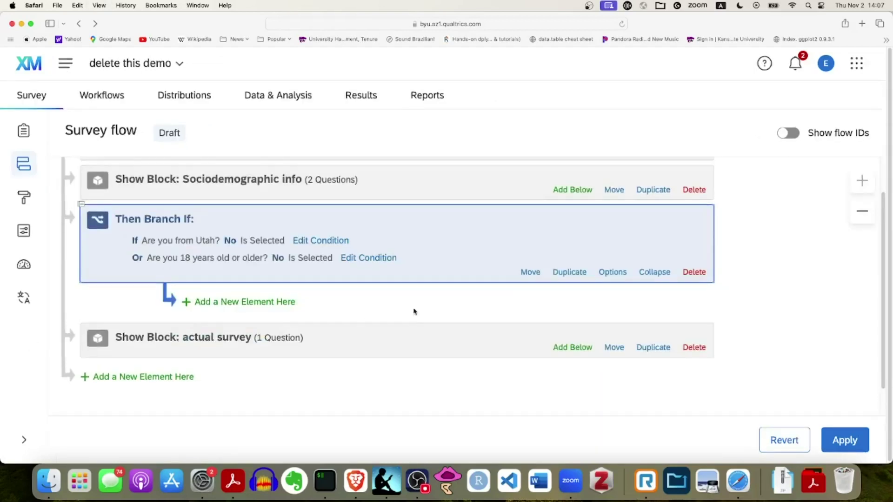
pyautogui.scroll(2, 414, 312)
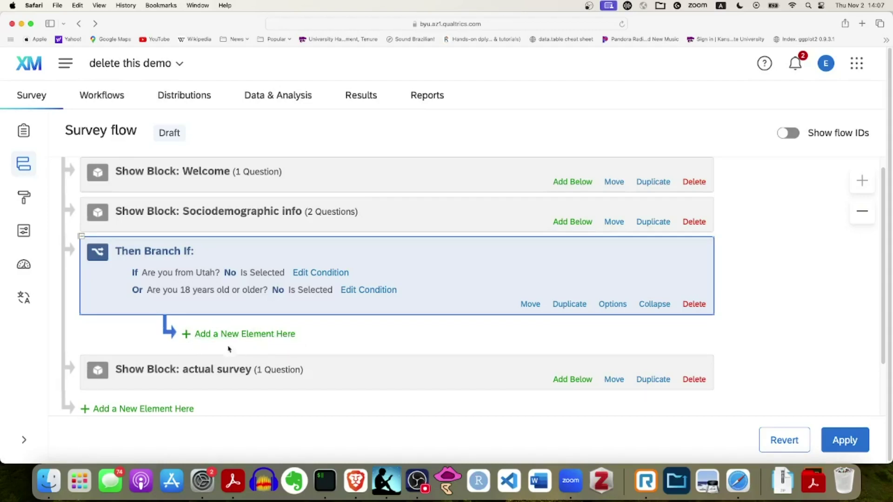
pyautogui.click(246, 334)
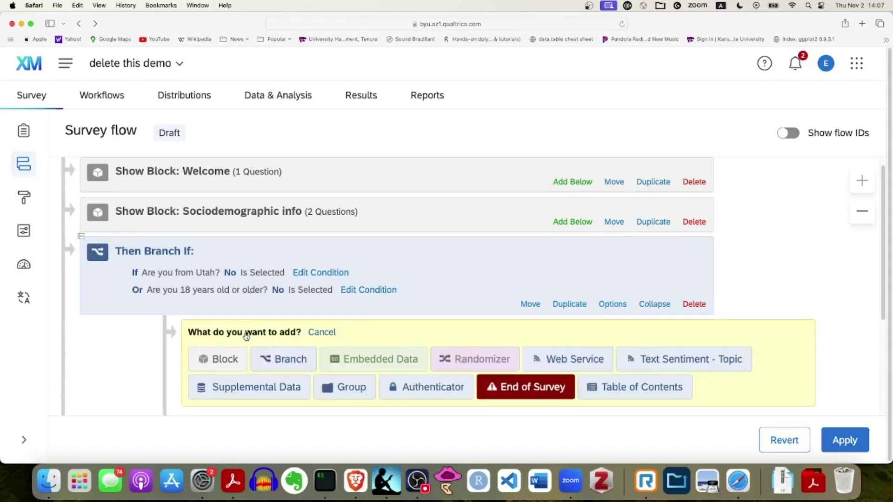
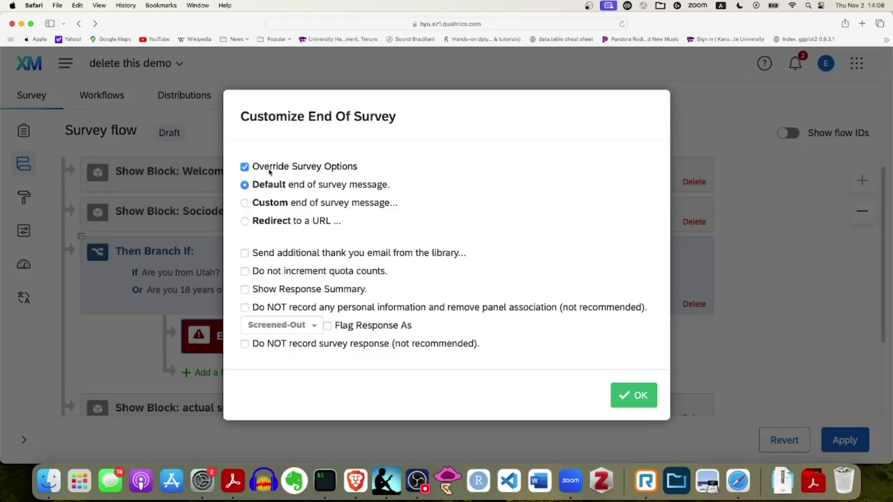
# Switch the branch ending to a custom message and start a new My Library message
pyautogui.click(245, 204)
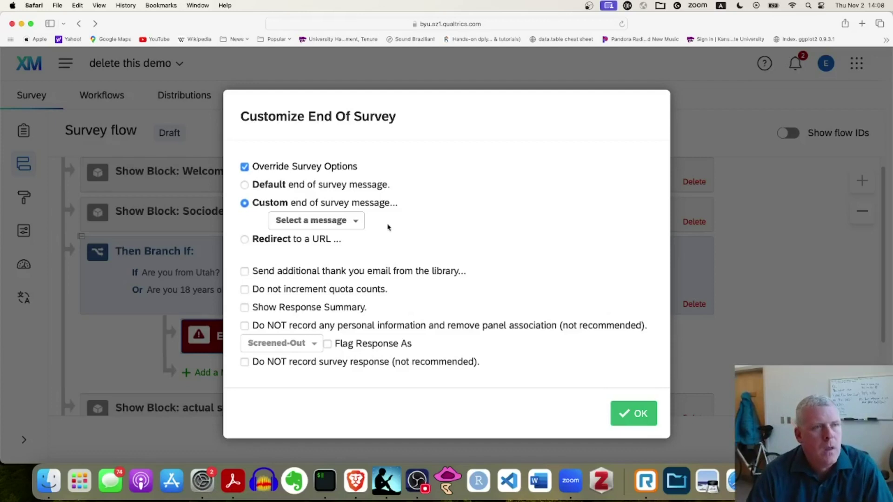
pyautogui.click(357, 223)
pyautogui.moveTo(355, 244)
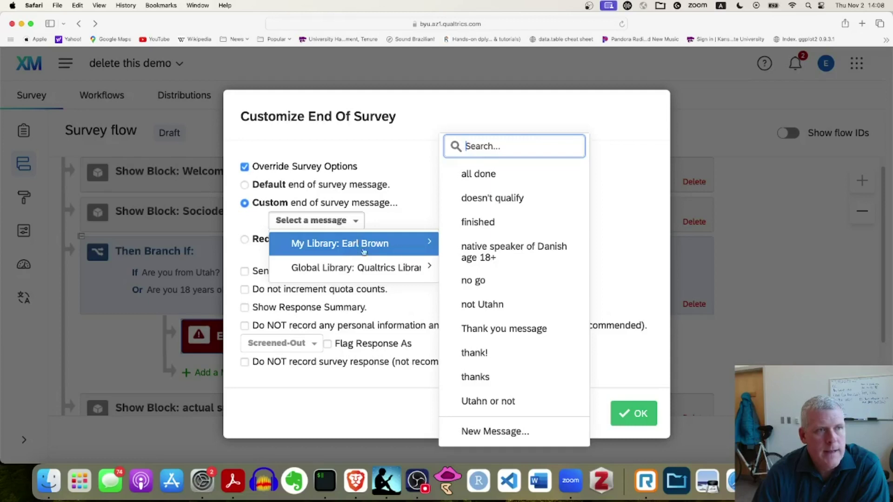
pyautogui.click(537, 437)
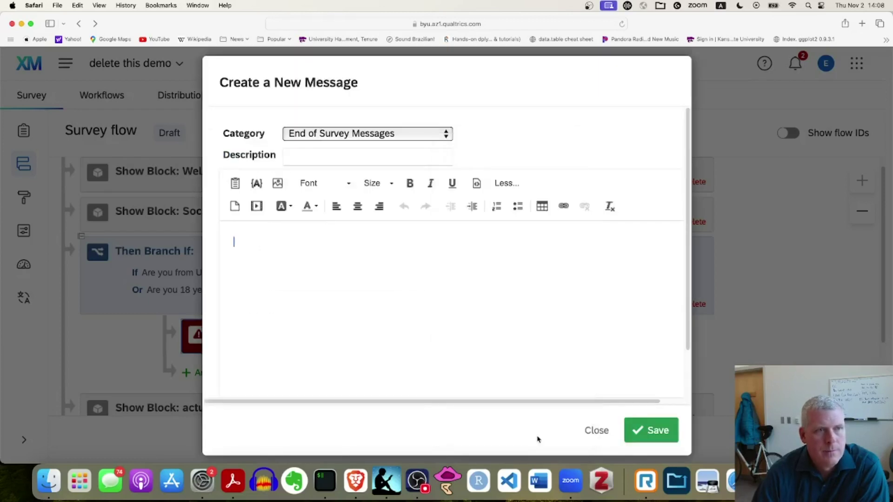
# Save a 'no thanks' message saying only Utahns 18 or older qualify, and apply it to the branch
pyautogui.click(369, 154)
pyautogui.write('no thanks')
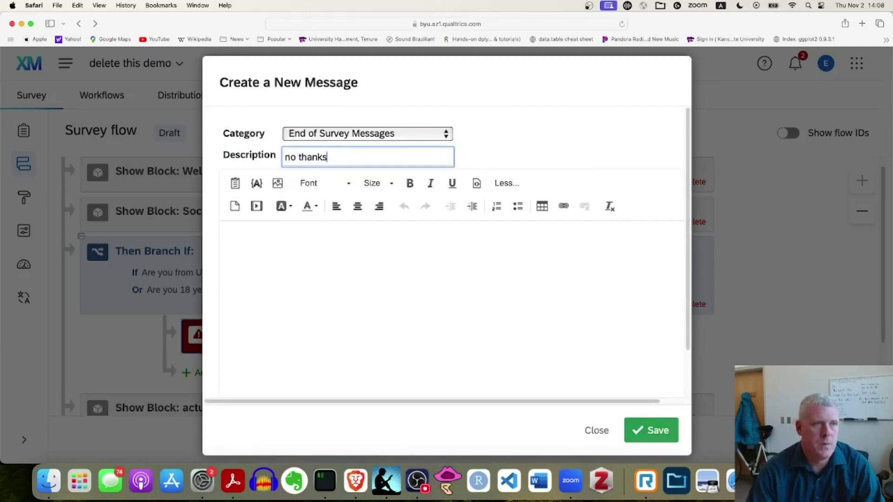
pyautogui.click(350, 239)
pyautogui.write("Sorry, but we're looking for Utahns who ")
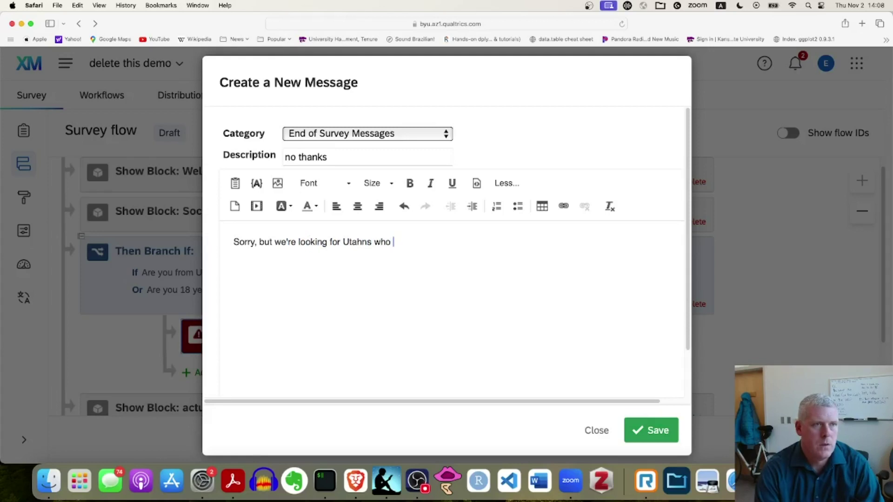
pyautogui.write('are 18 years ')
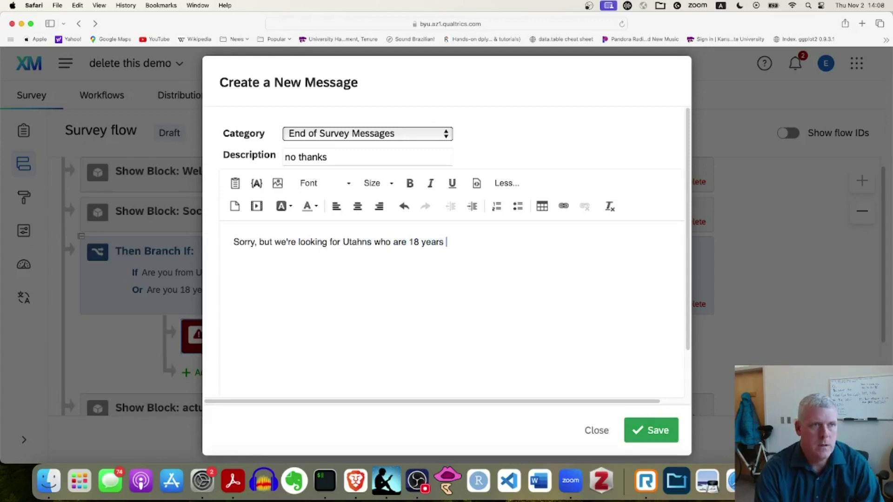
pyautogui.write('old or older. Have a nice day!')
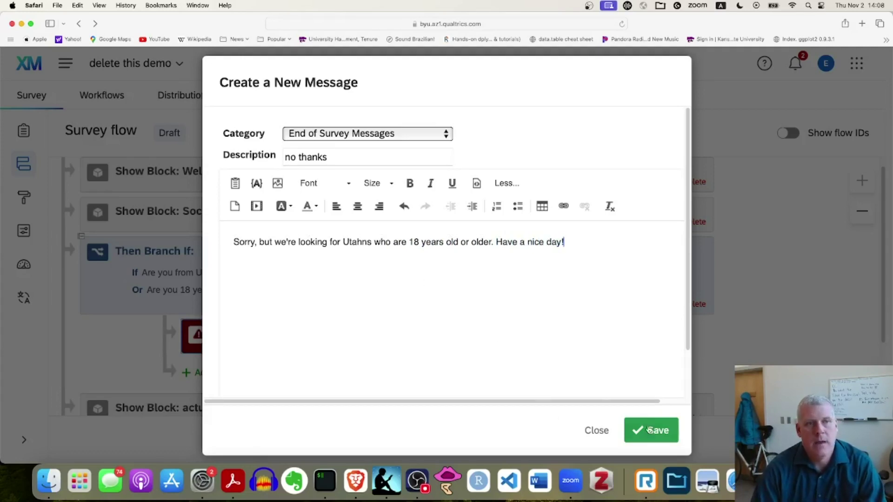
pyautogui.click(650, 429)
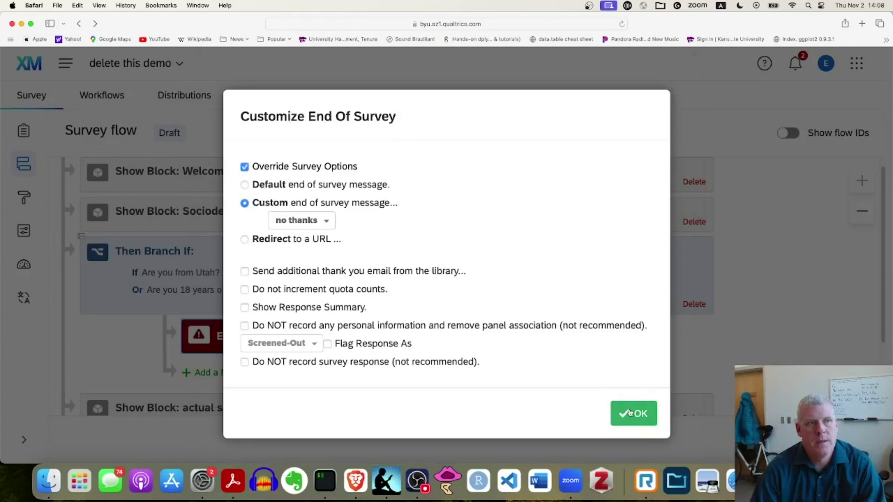
pyautogui.click(633, 414)
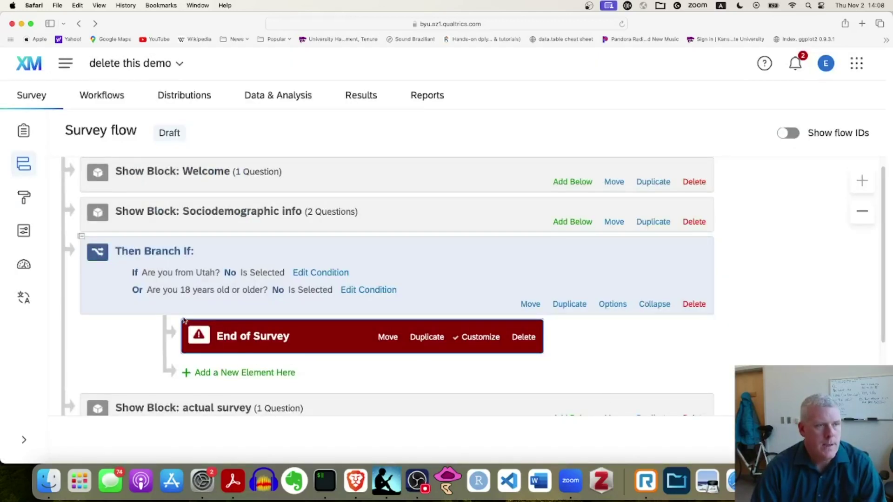
# Add an End of Survey element below the actual survey block at the end of the flow
pyautogui.scroll(-1, 186, 316)
pyautogui.scroll(2, 196, 312)
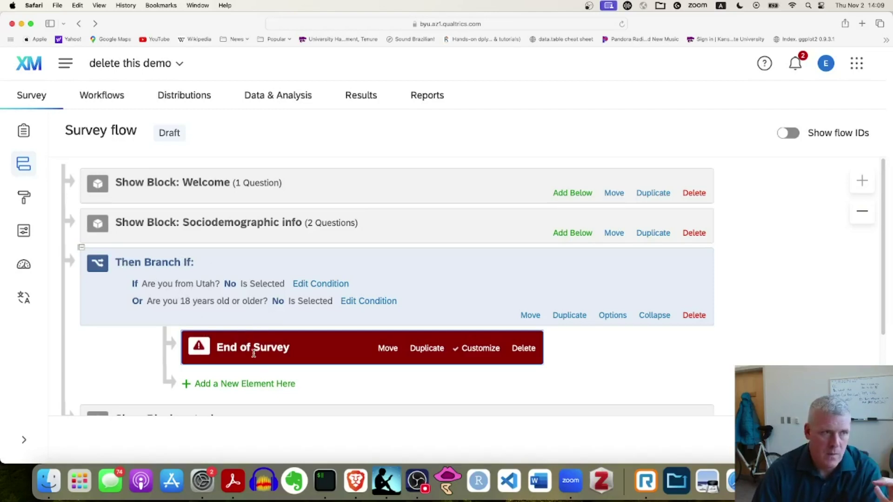
pyautogui.scroll(-5, 328, 342)
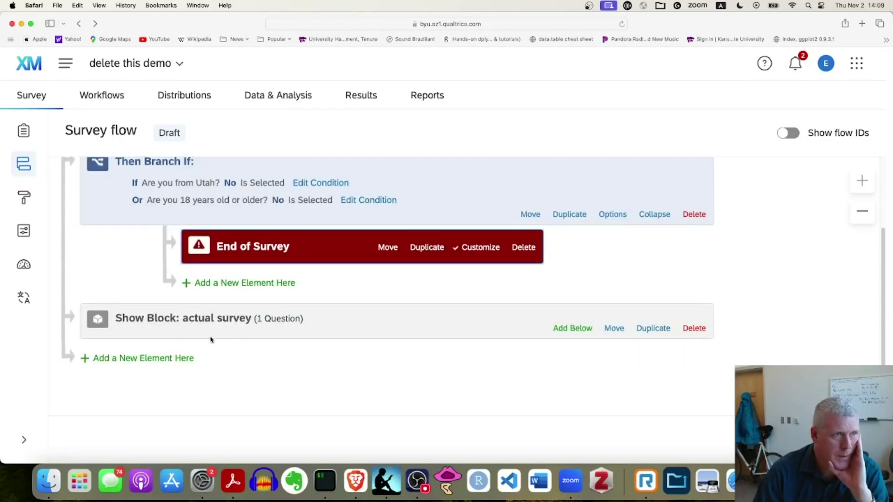
pyautogui.click(142, 359)
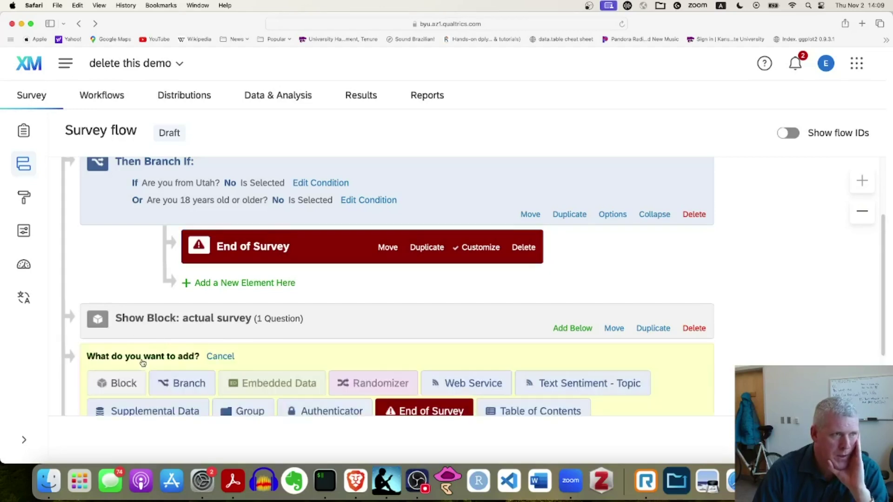
pyautogui.scroll(-1, 405, 326)
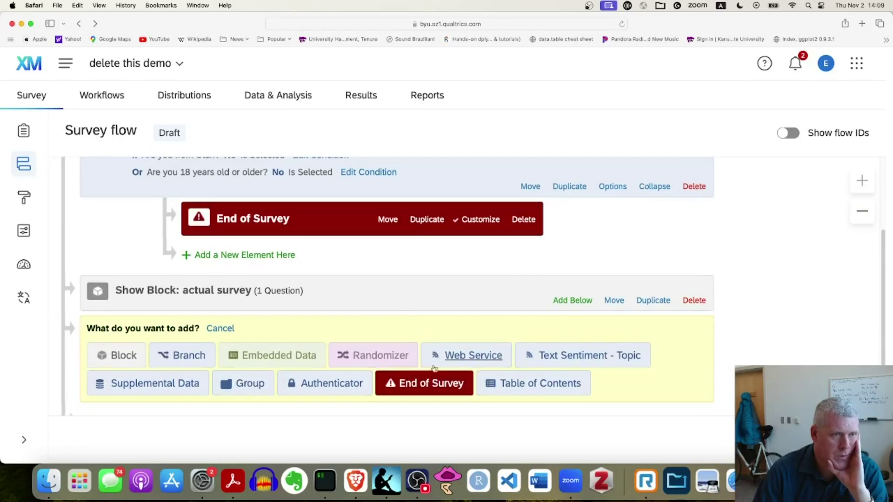
pyautogui.click(432, 388)
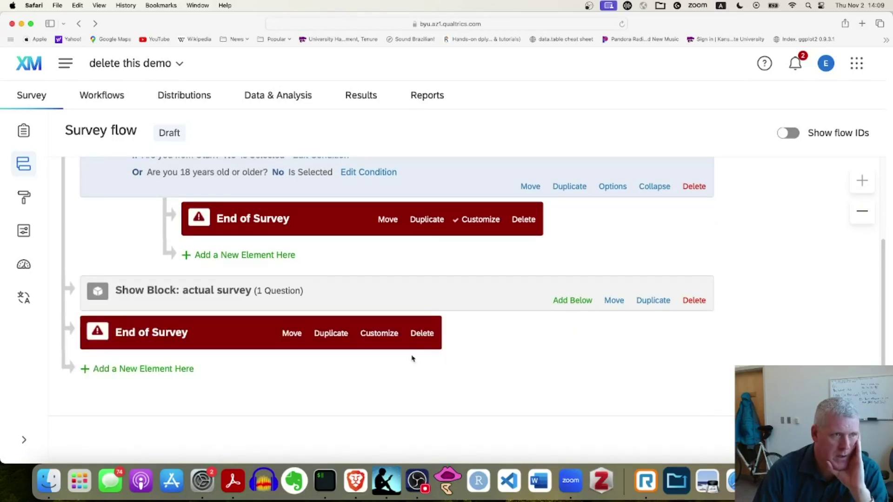
# Make the final End of Survey override survey options with a custom message, starting a new library message
pyautogui.click(368, 333)
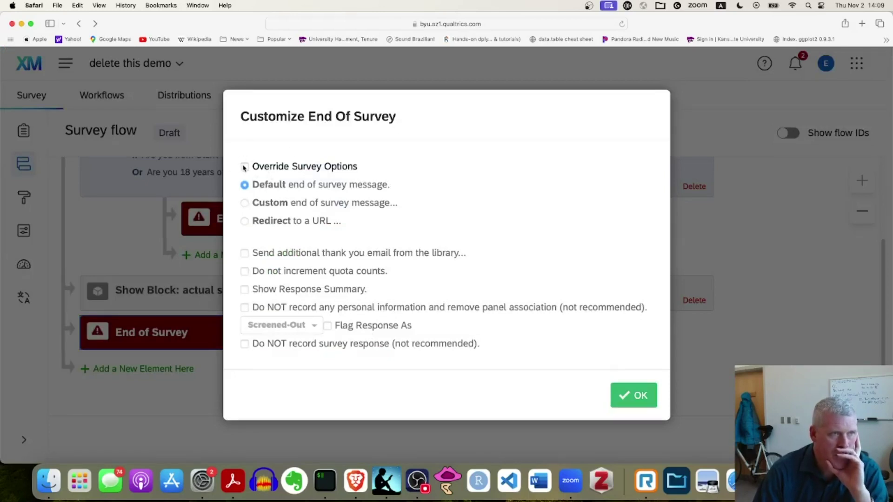
pyautogui.click(245, 167)
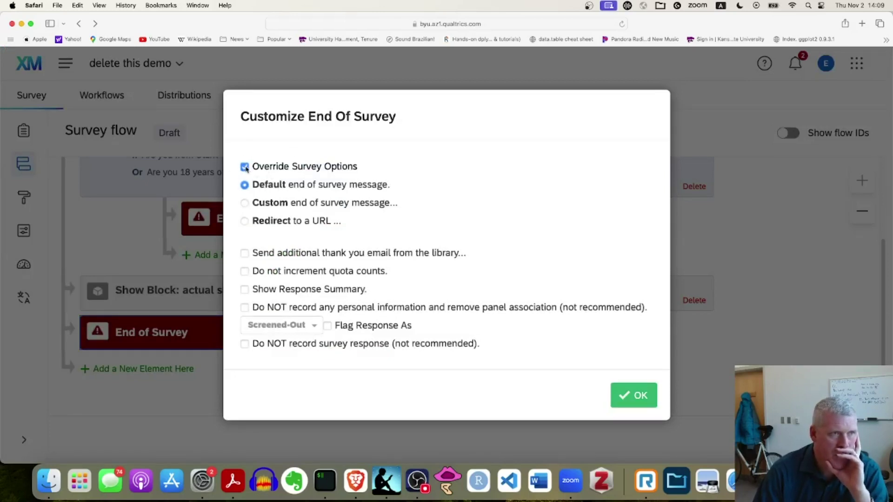
pyautogui.click(245, 204)
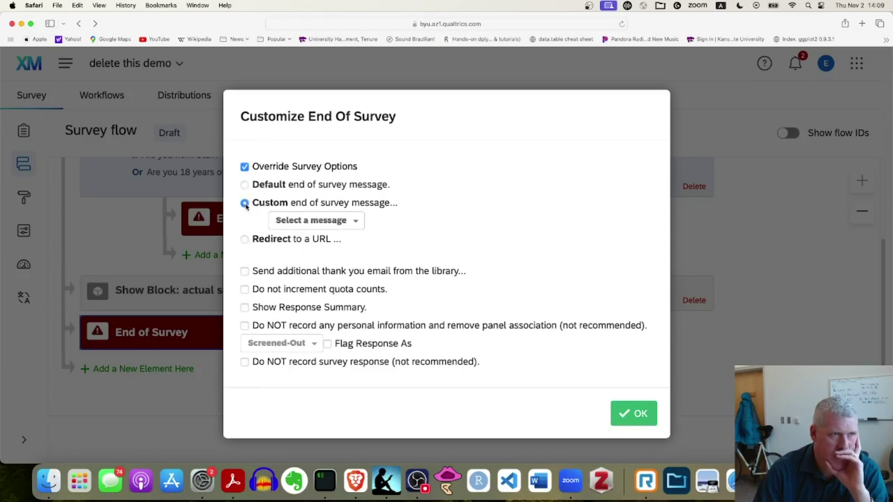
pyautogui.click(352, 221)
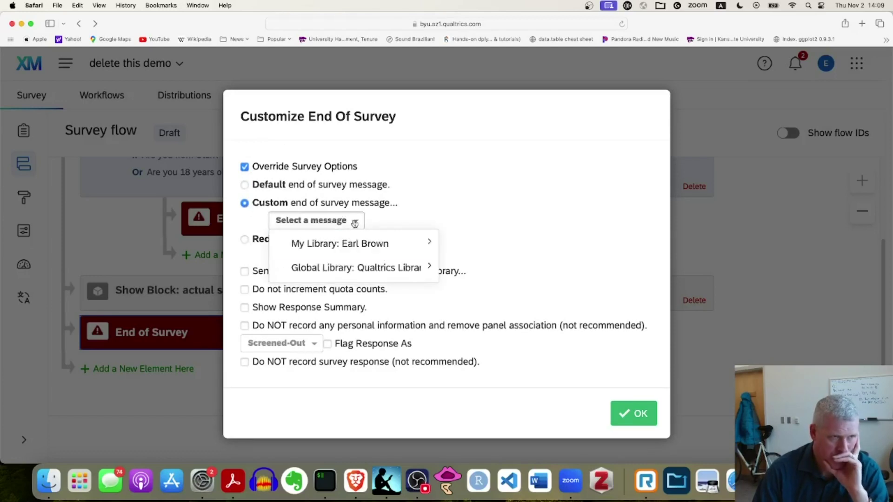
pyautogui.moveTo(354, 242)
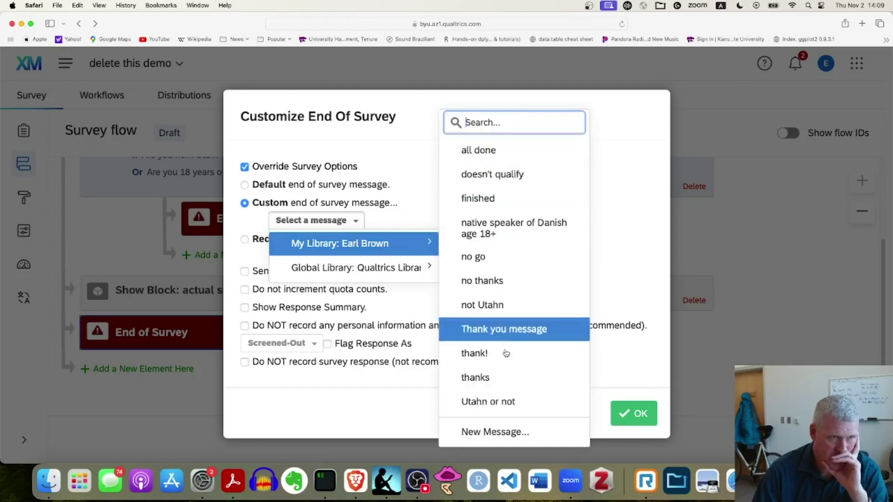
pyautogui.click(518, 436)
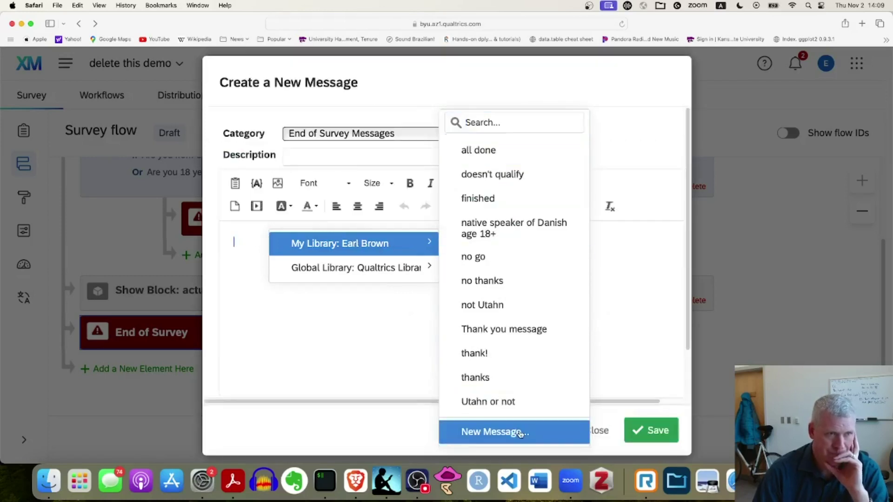
# Save a 'thanks so much' message thanking participants for the Holderness Family YouTube study, with a contact e-mail
pyautogui.click(335, 151)
pyautogui.write('thanks so much')
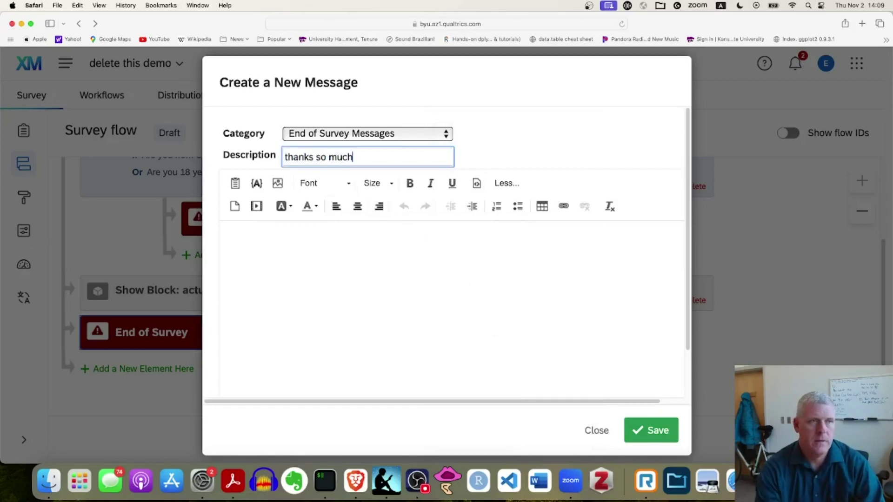
pyautogui.click(290, 244)
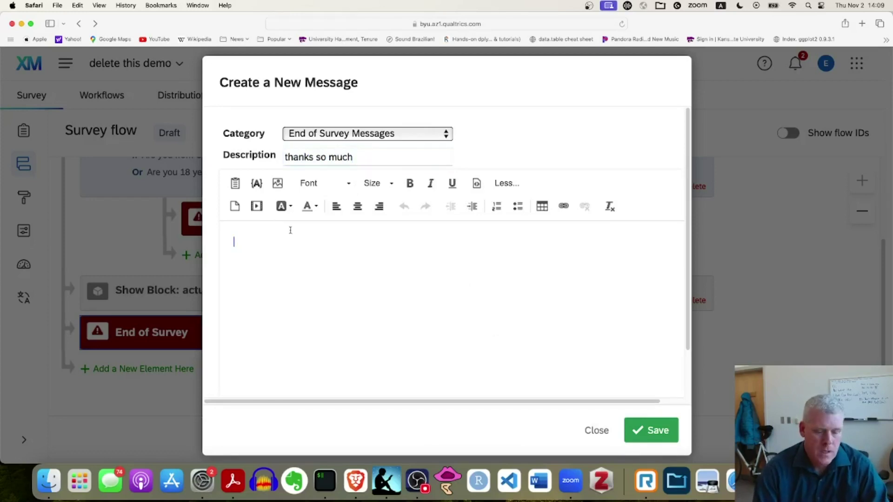
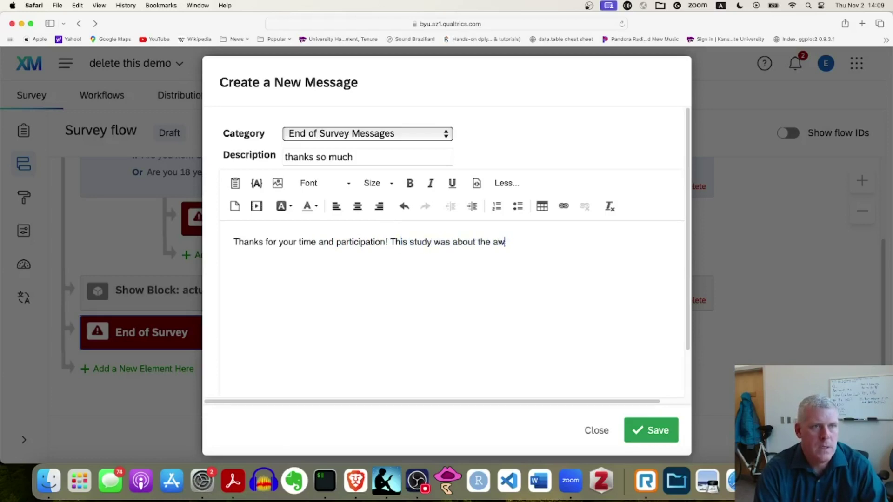
pyautogui.press('BackSpace')
pyautogui.press('BackSpace')
pyautogui.press('BackSpace')
pyautogui.press('BackSpace')
pyautogui.press('BackSpace')
pyautogui.press('BackSpace')
pyautogui.press('BackSpace')
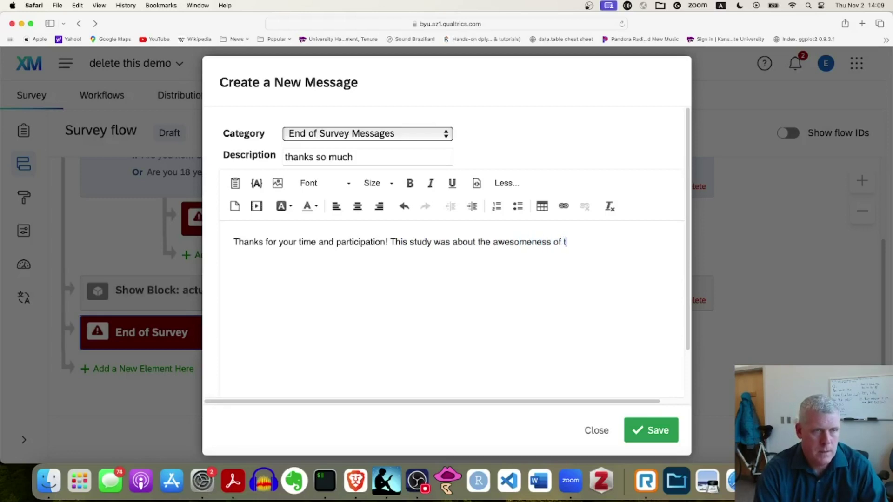
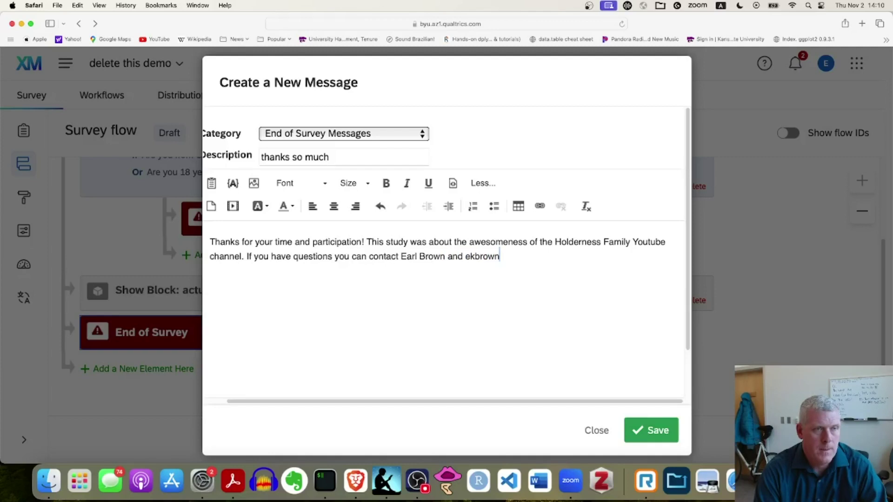
pyautogui.press('BackSpace')
pyautogui.press('BackSpace')
pyautogui.press('BackSpace')
pyautogui.press('BackSpace')
pyautogui.press('BackSpace')
pyautogui.press('BackSpace')
pyautogui.press('BackSpace')
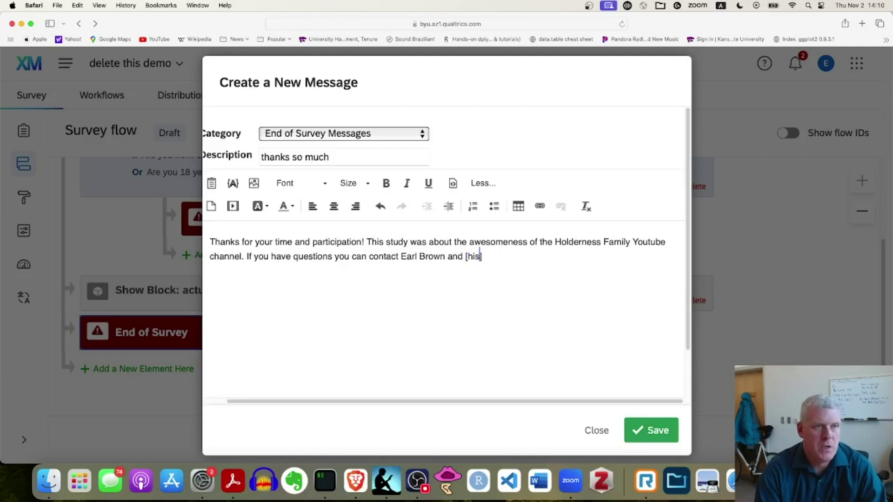
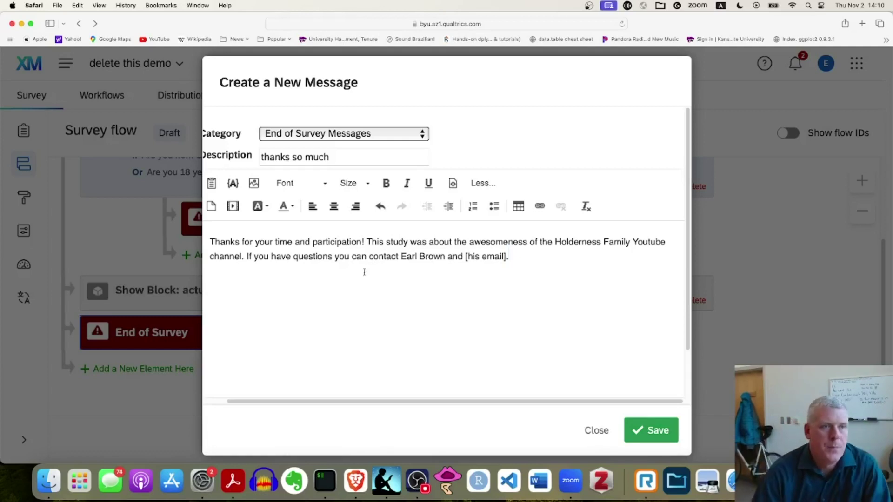
pyautogui.click(637, 428)
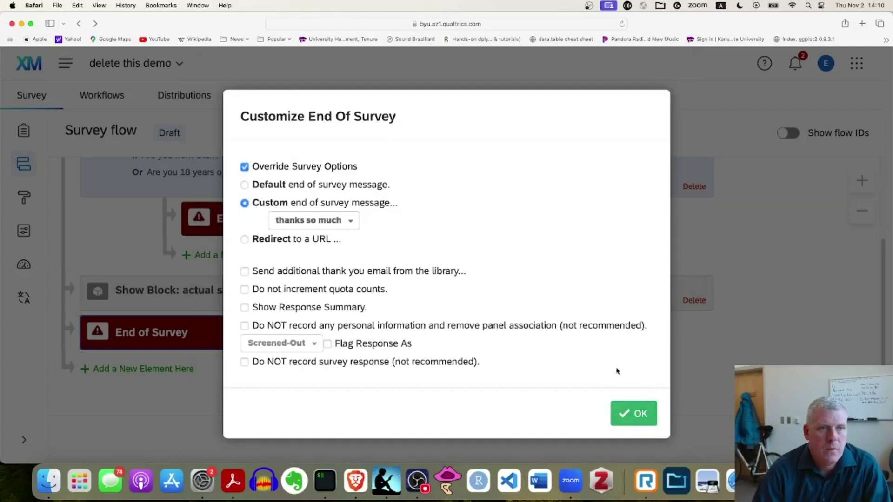
# Confirm the final ending settings, apply the survey flow changes, and return to the Builder
pyautogui.click(633, 415)
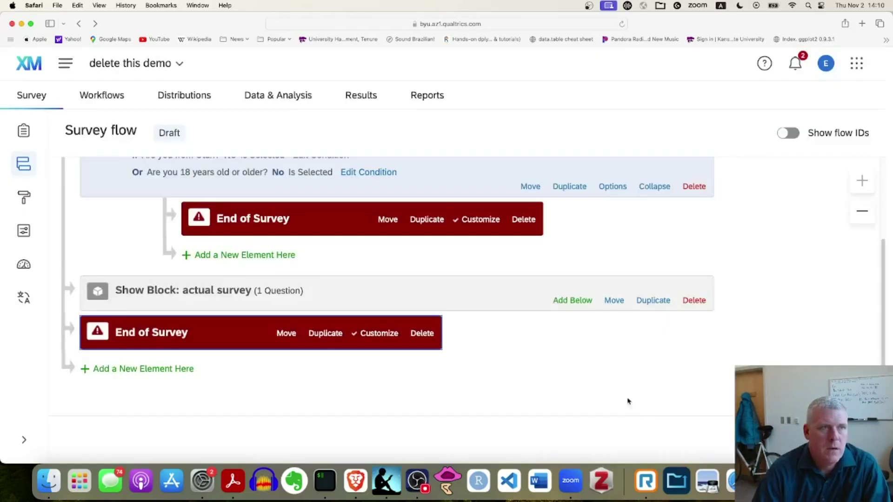
pyautogui.press('cmd+minus')
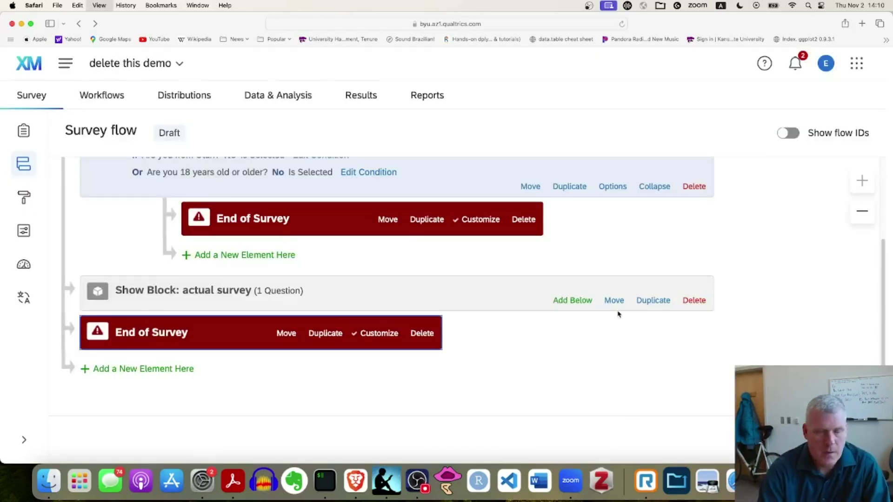
pyautogui.scroll(3, 581, 307)
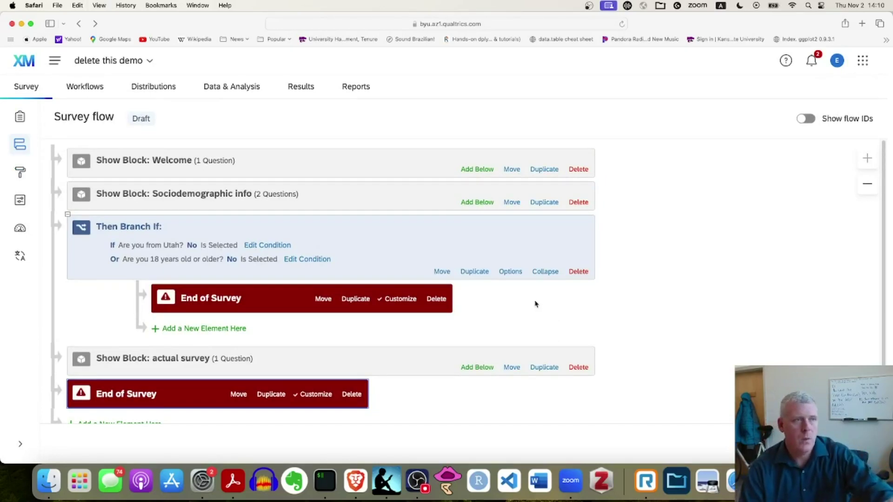
pyautogui.scroll(-2, 263, 315)
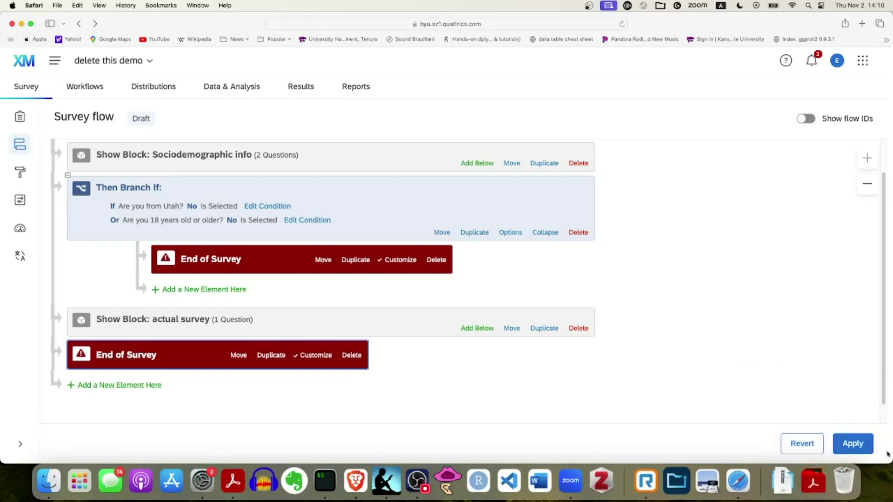
pyautogui.click(848, 446)
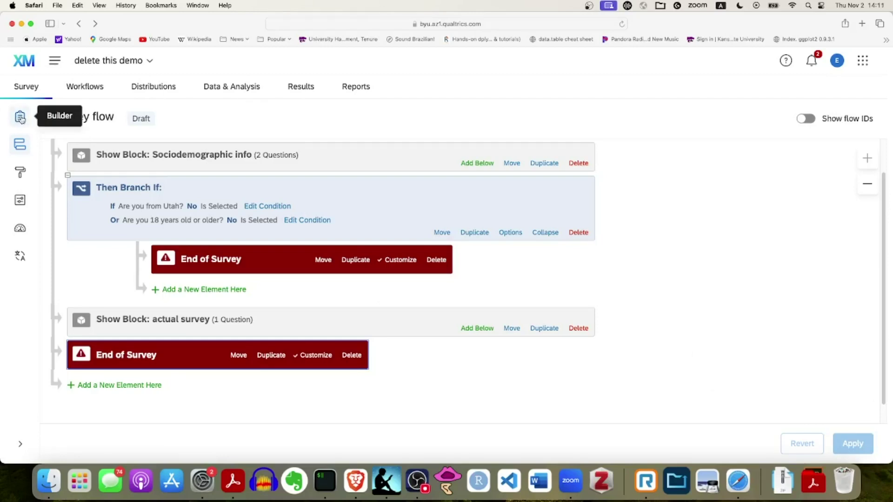
pyautogui.click(20, 119)
# Open the survey preview, allowing Safari's blocked pop-up window
pyautogui.scroll(1, 709, 217)
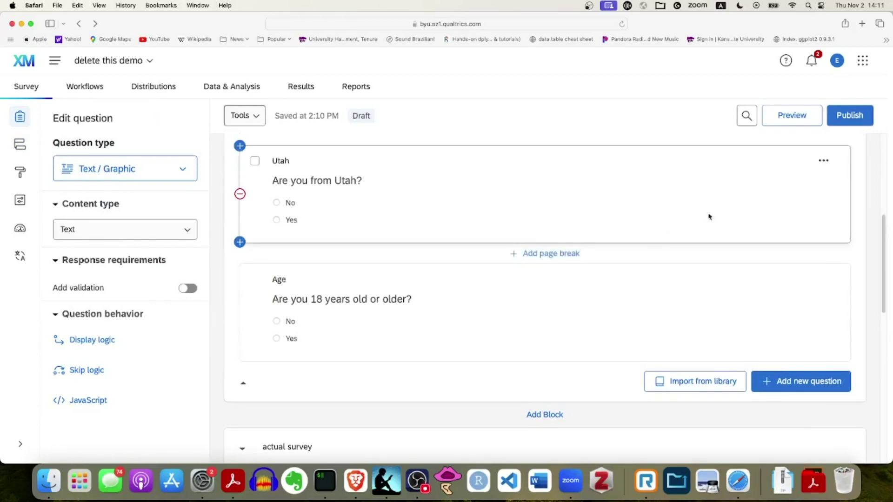
pyautogui.click(789, 118)
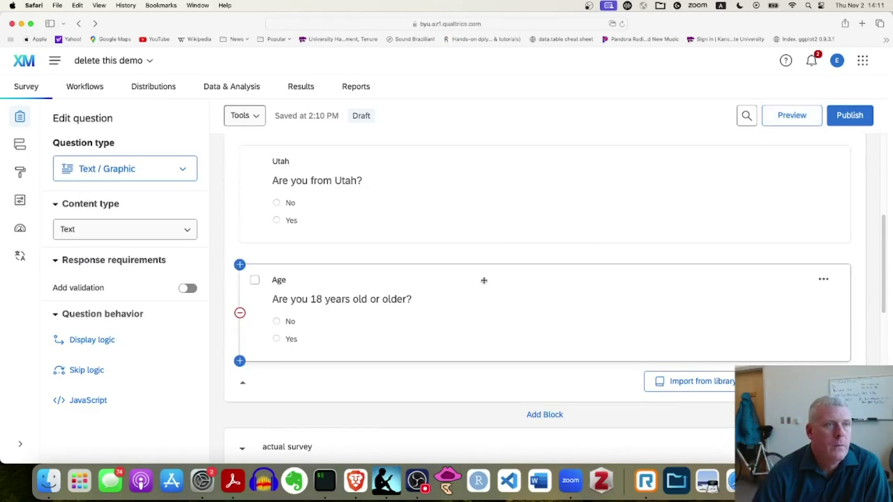
pyautogui.click(795, 115)
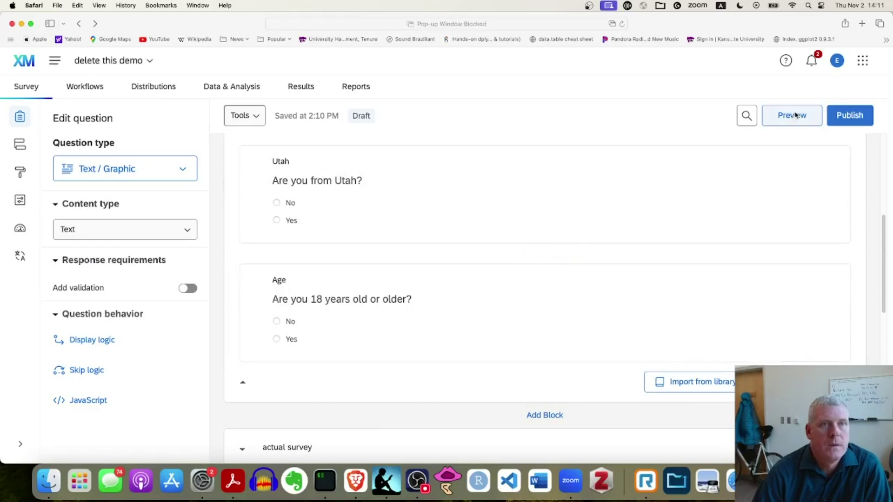
pyautogui.click(614, 23)
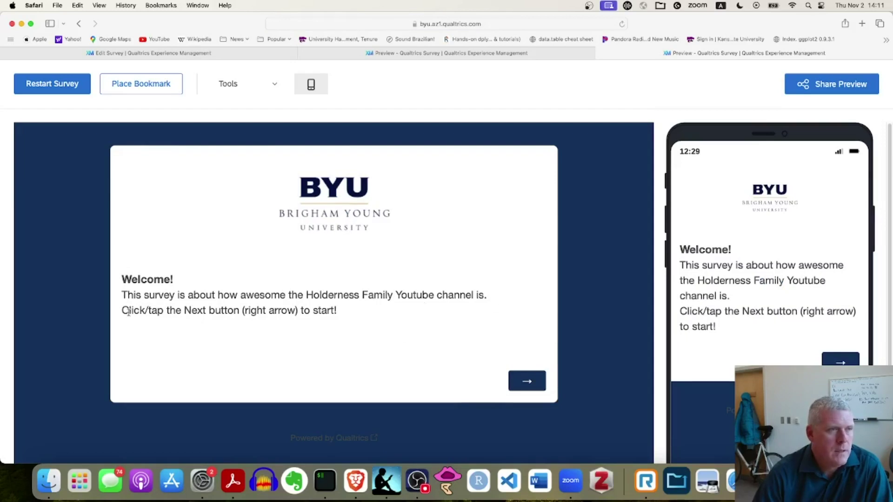
# Start the preview and answer Yes to being from Utah and to being 18 or older
pyautogui.click(540, 386)
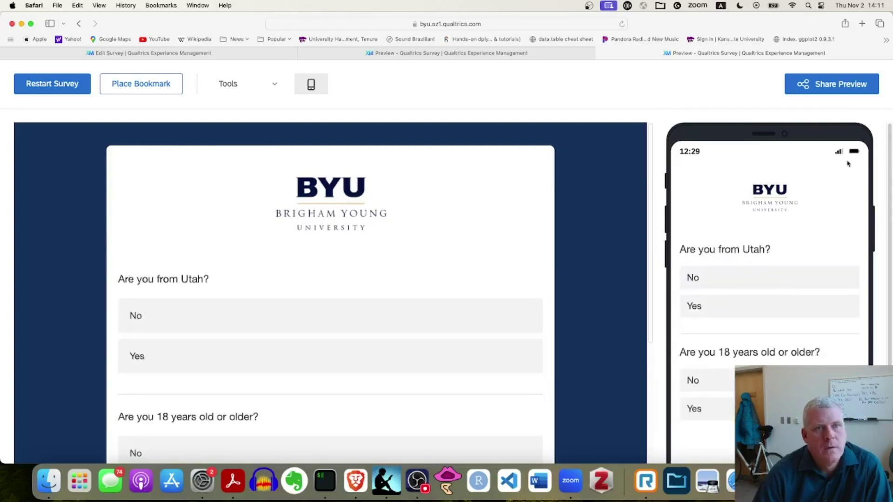
pyautogui.scroll(-4, 439, 259)
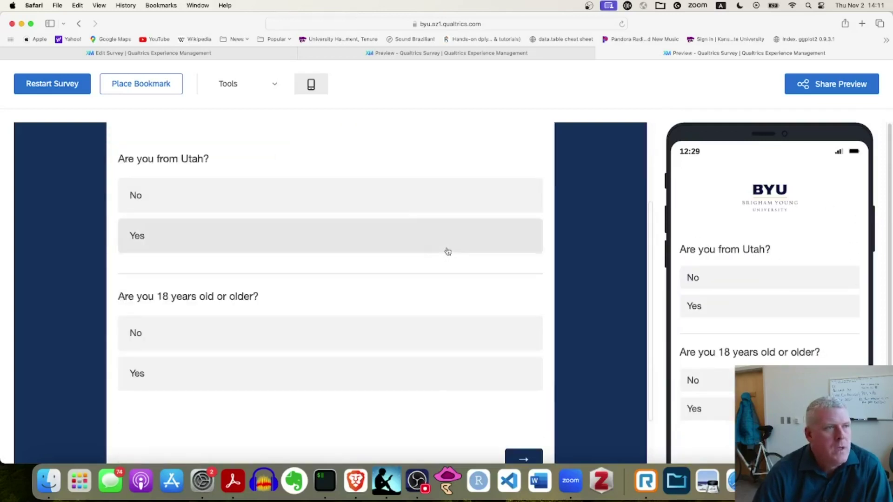
pyautogui.scroll(1, 447, 252)
pyautogui.click(146, 268)
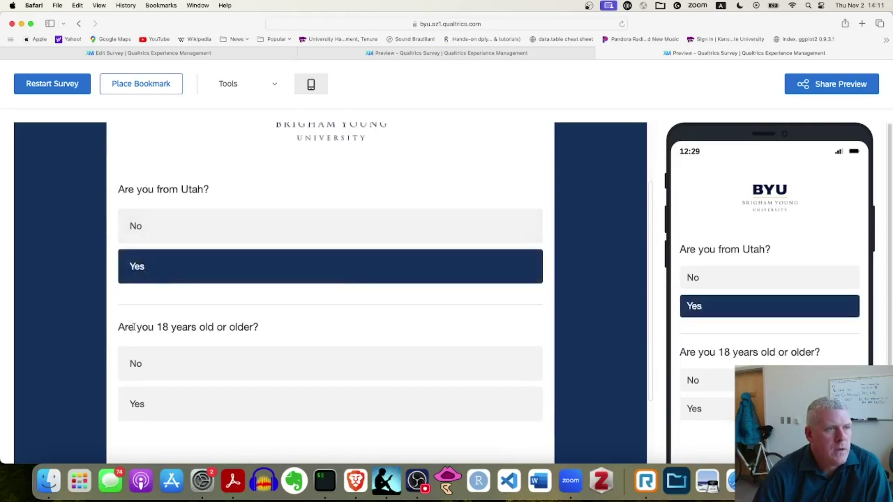
pyautogui.click(139, 406)
pyautogui.scroll(-1, 428, 328)
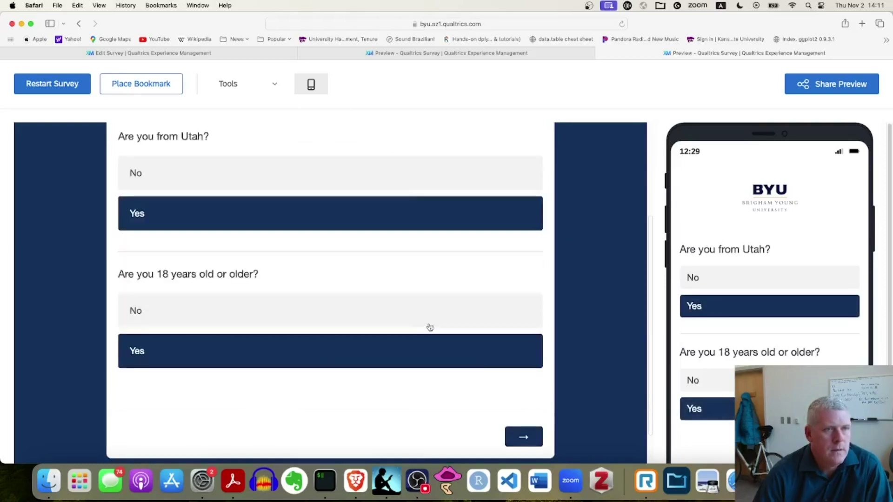
pyautogui.click(510, 437)
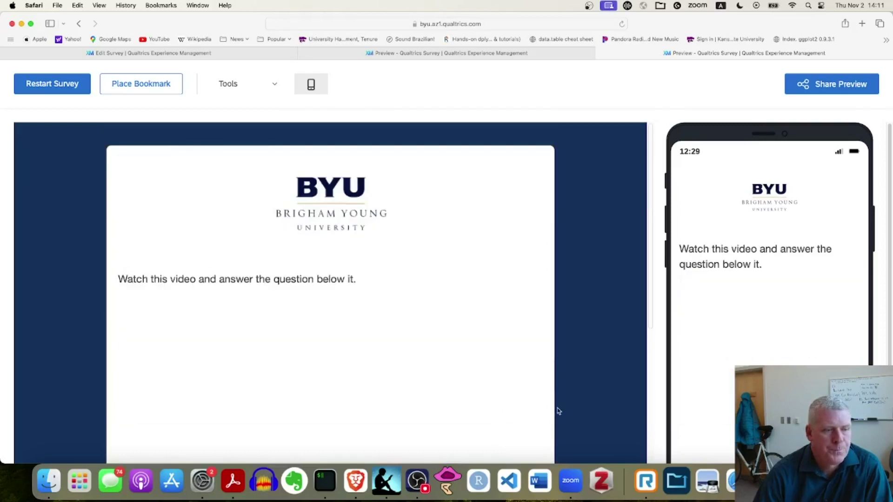
# Play and pause the Green Day video, rate it Super awesome, finish, and close the preview
pyautogui.scroll(-1, 522, 315)
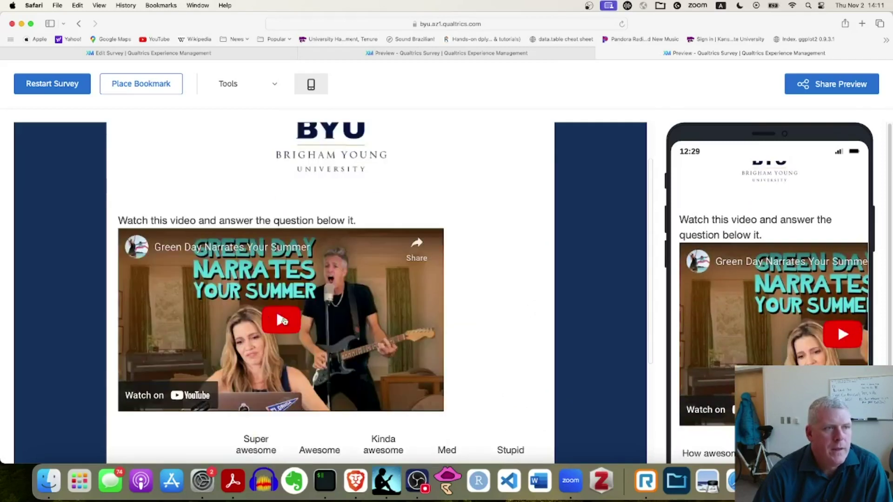
pyautogui.click(285, 321)
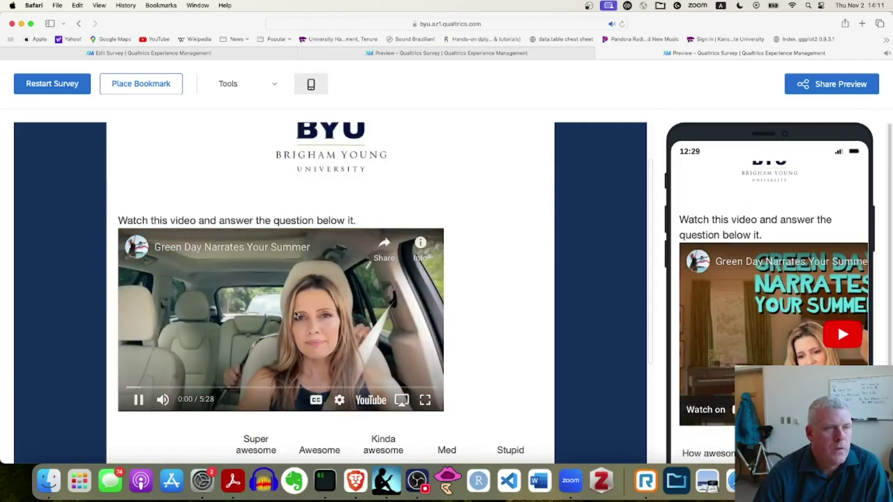
pyautogui.click(251, 332)
pyautogui.scroll(-3, 489, 305)
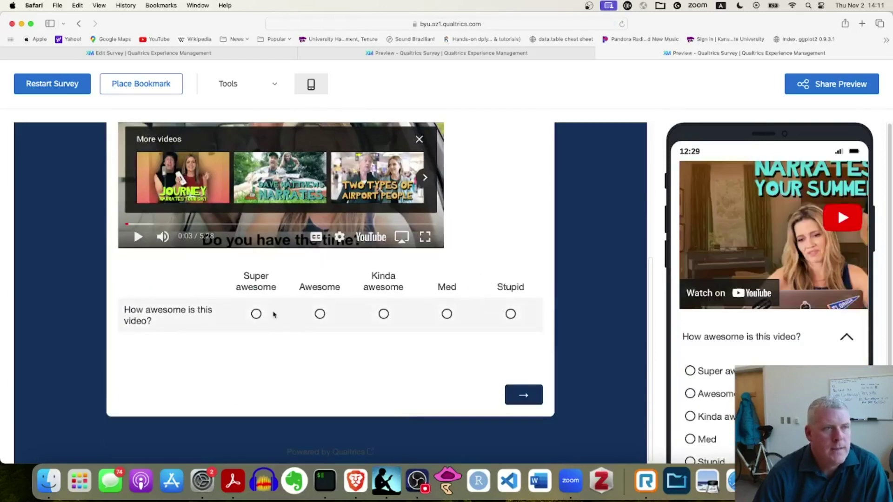
pyautogui.click(256, 314)
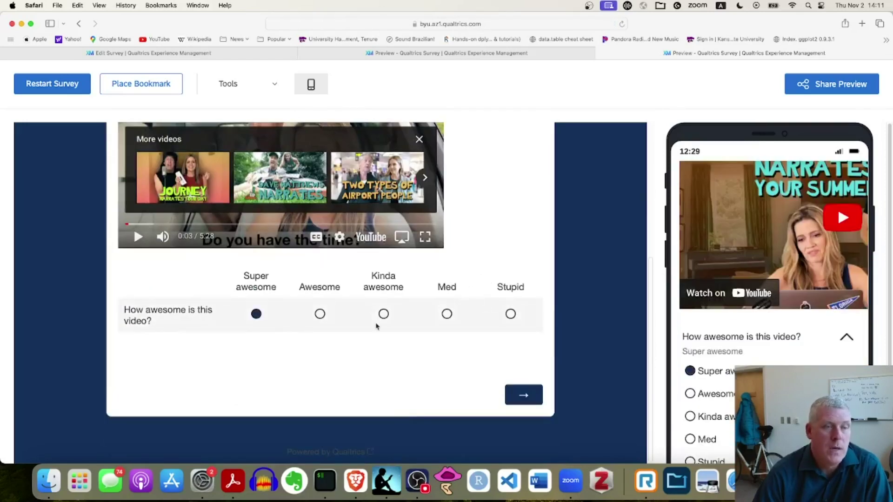
pyautogui.click(525, 396)
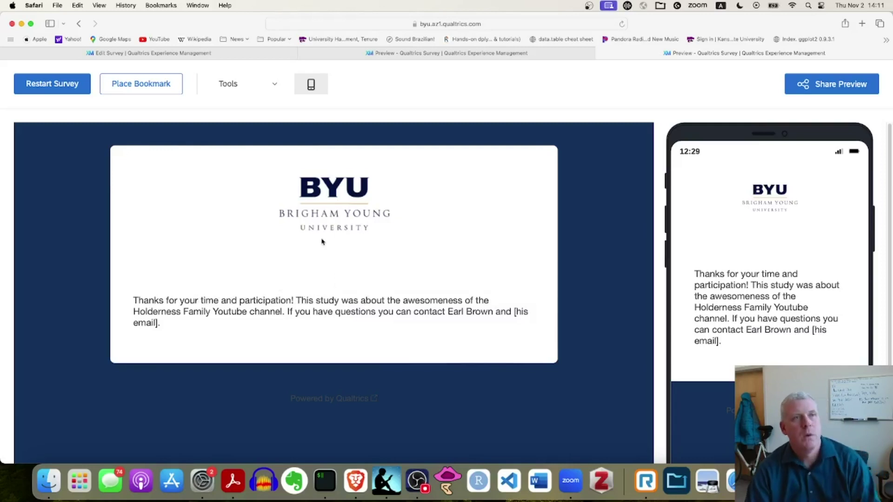
pyautogui.press('super+w')
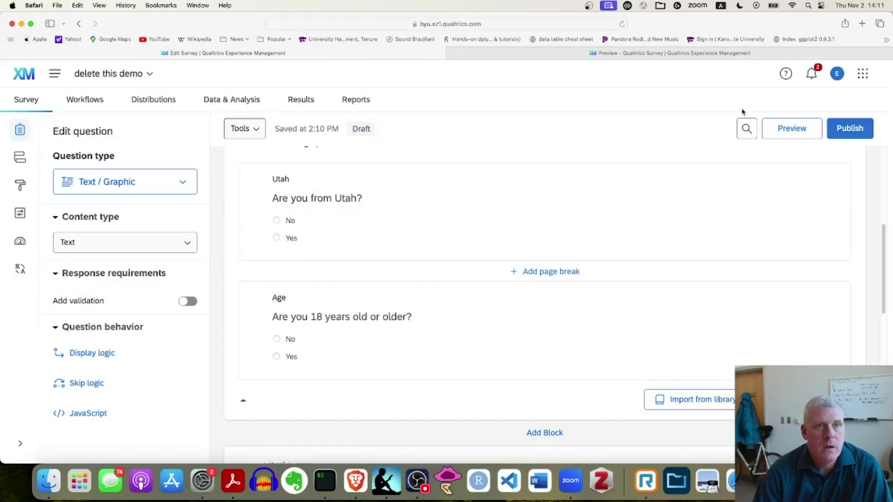
# Preview again answering No to Utah and Yes to 18+, reaching the 'no thanks' screen-out message
pyautogui.click(795, 137)
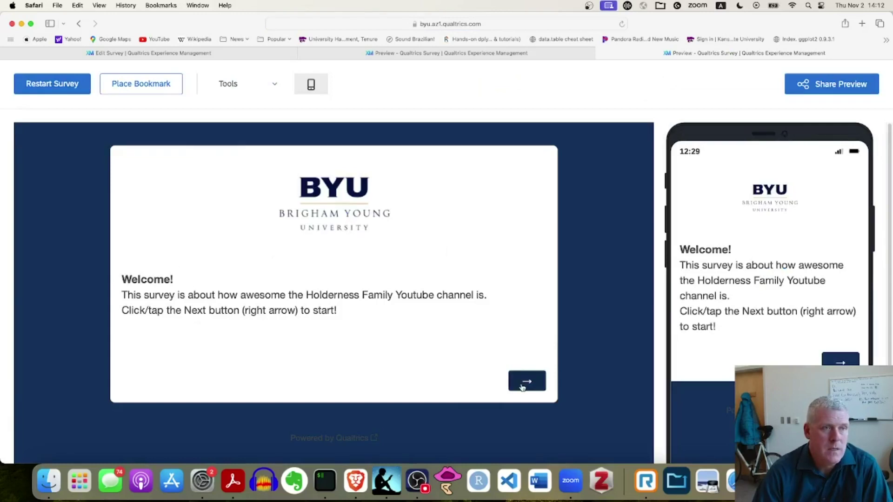
pyautogui.click(529, 384)
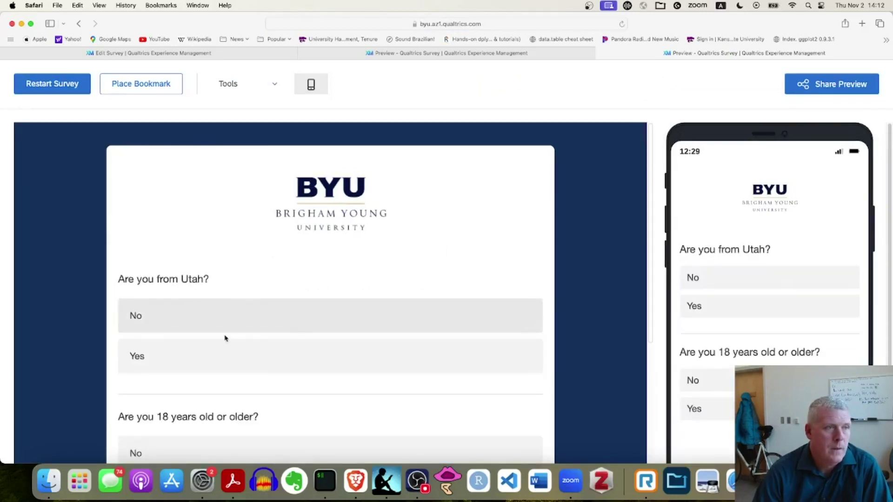
pyautogui.click(156, 322)
pyautogui.scroll(-3, 299, 319)
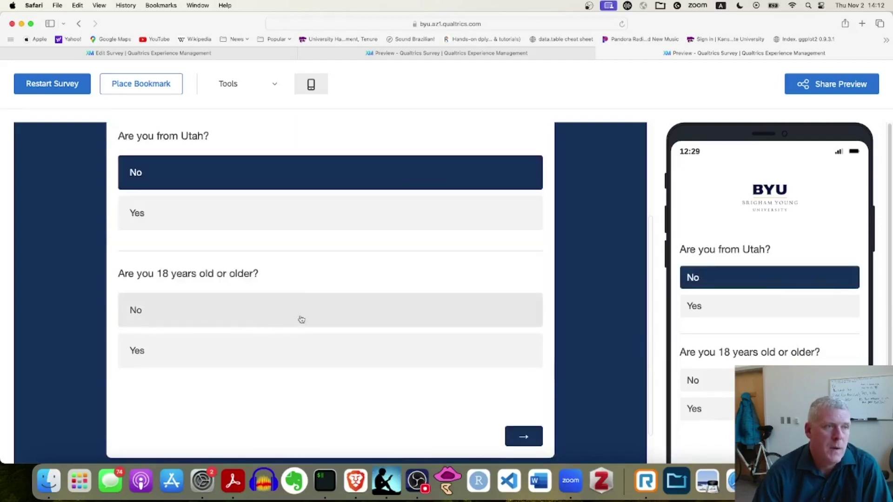
pyautogui.click(144, 353)
pyautogui.click(525, 439)
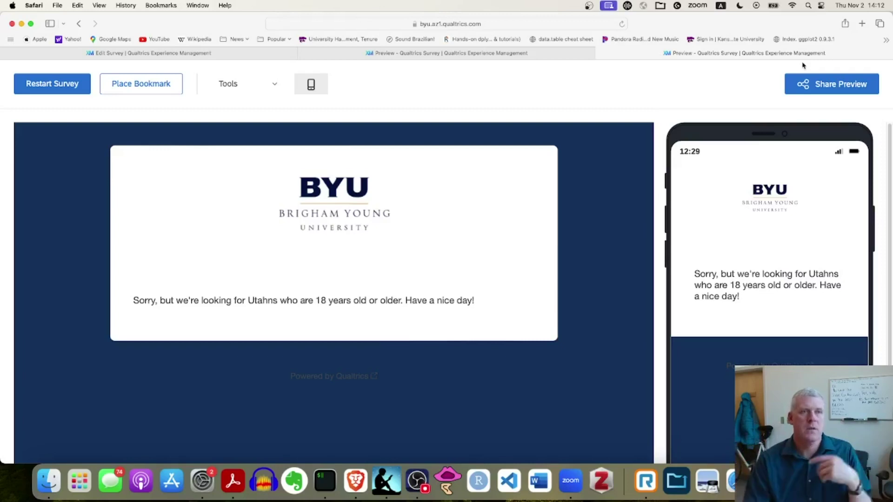
pyautogui.click(415, 56)
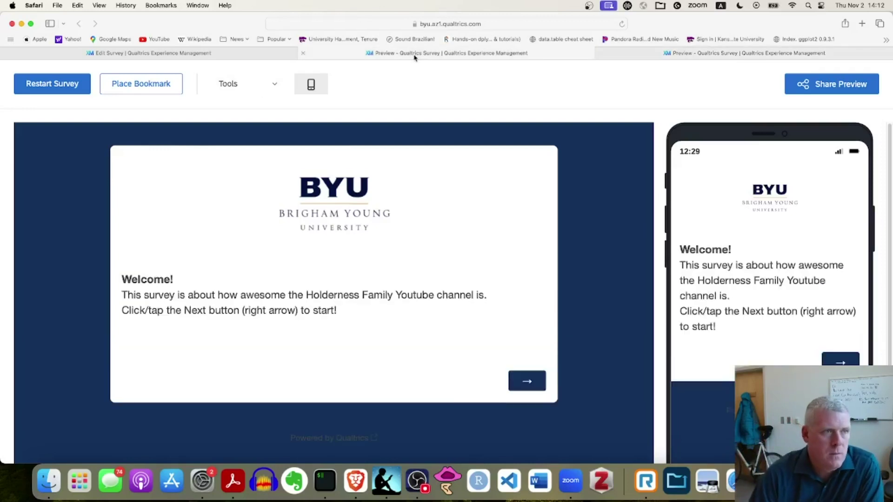
# Return to the survey editor and click into, then out of, the Welcome message text
pyautogui.click(176, 53)
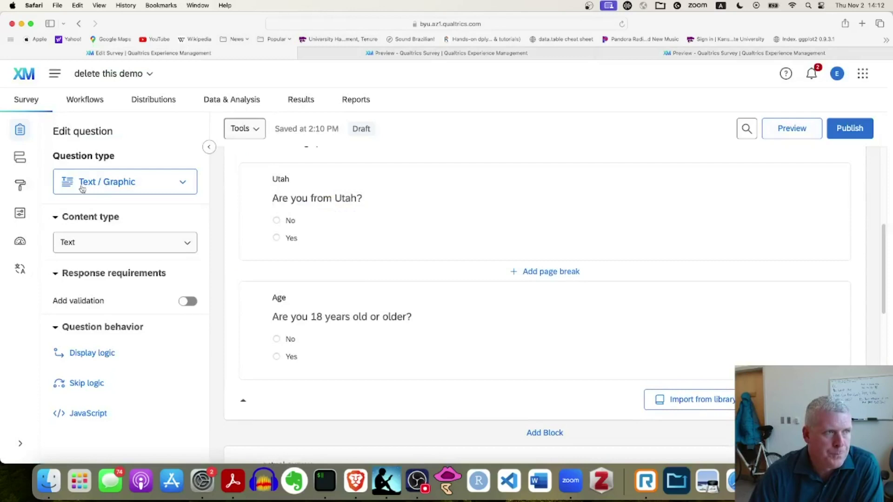
pyautogui.scroll(6, 403, 273)
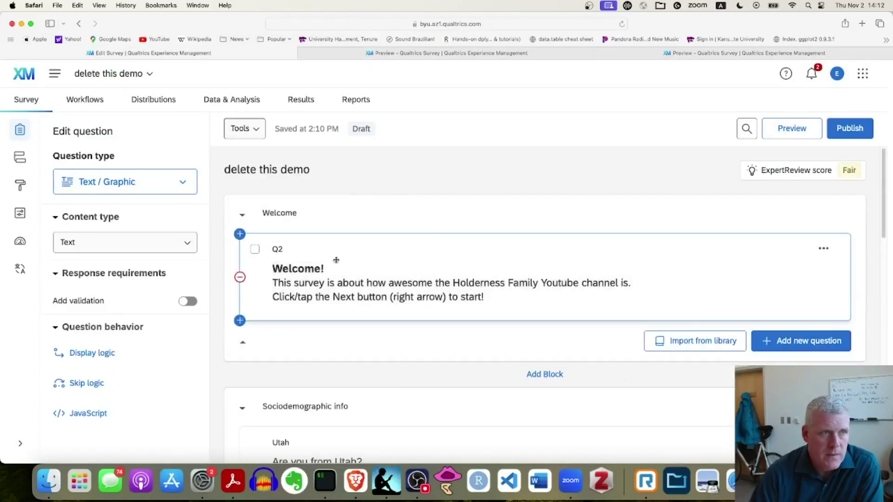
pyautogui.click(379, 288)
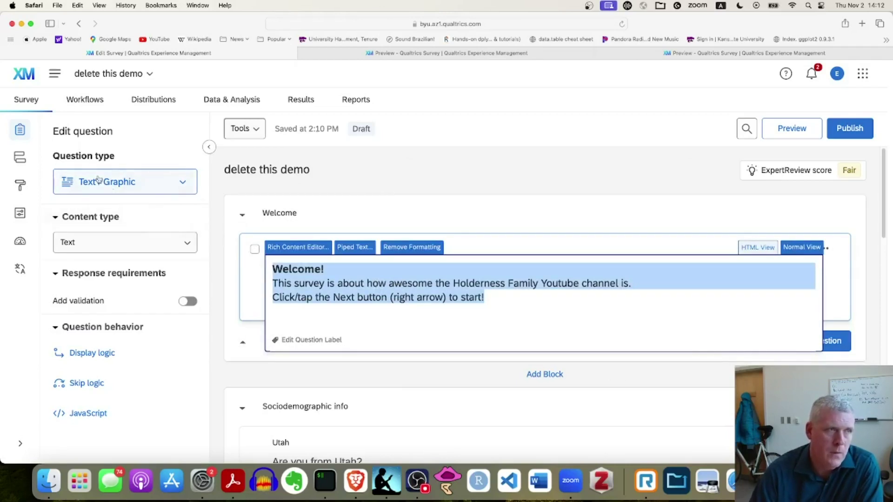
pyautogui.click(472, 379)
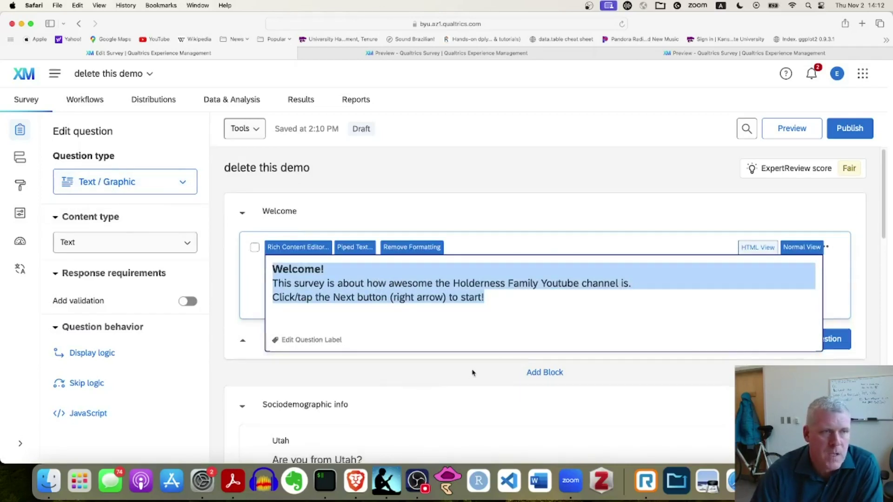
# Scroll through the Sociodemographic info and actual survey blocks down to the End of Survey
pyautogui.scroll(-4, 455, 343)
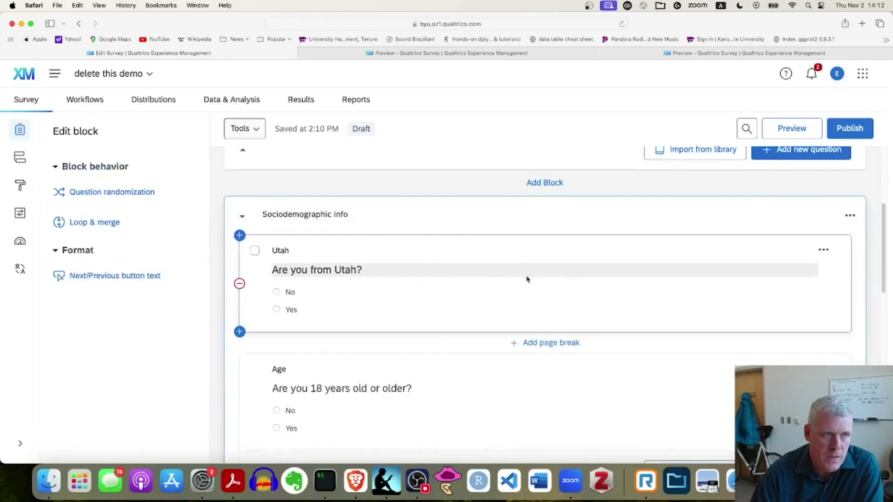
pyautogui.scroll(-1, 488, 277)
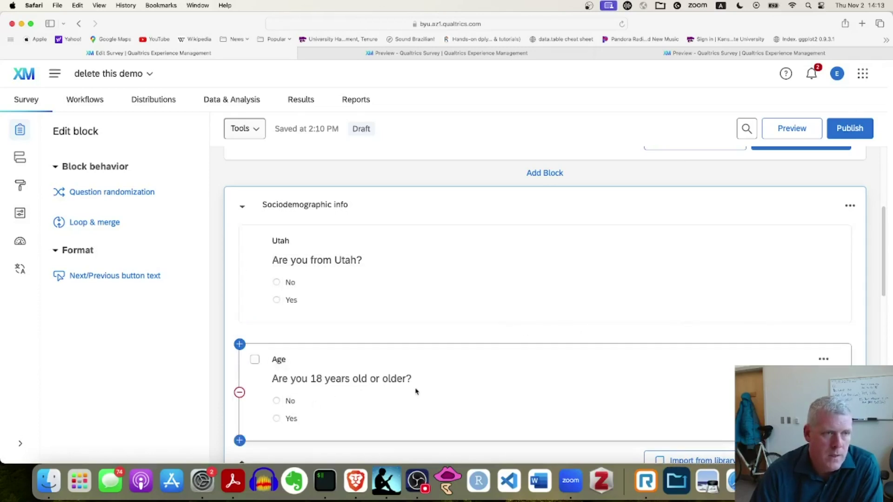
pyautogui.scroll(3, 625, 214)
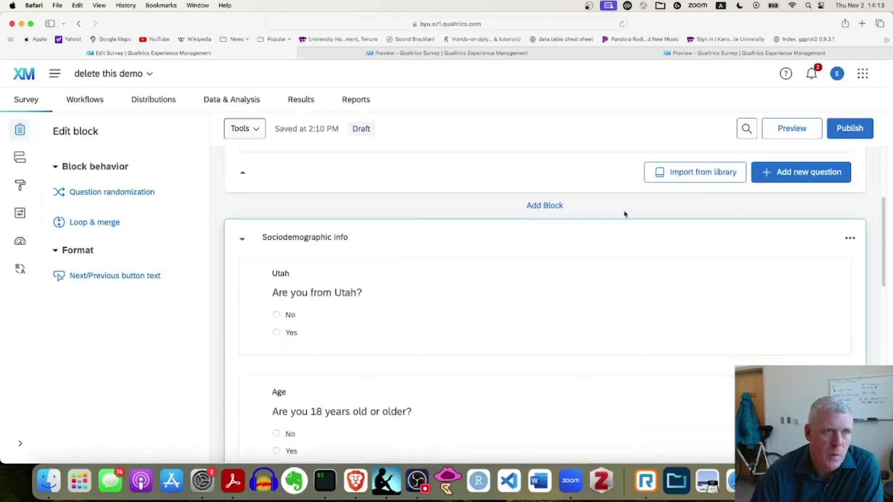
pyautogui.scroll(-5, 548, 273)
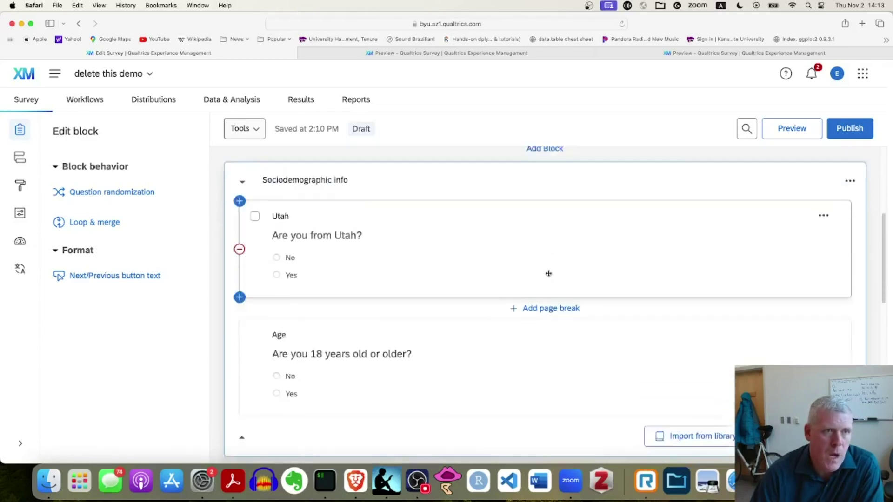
pyautogui.scroll(-2, 390, 366)
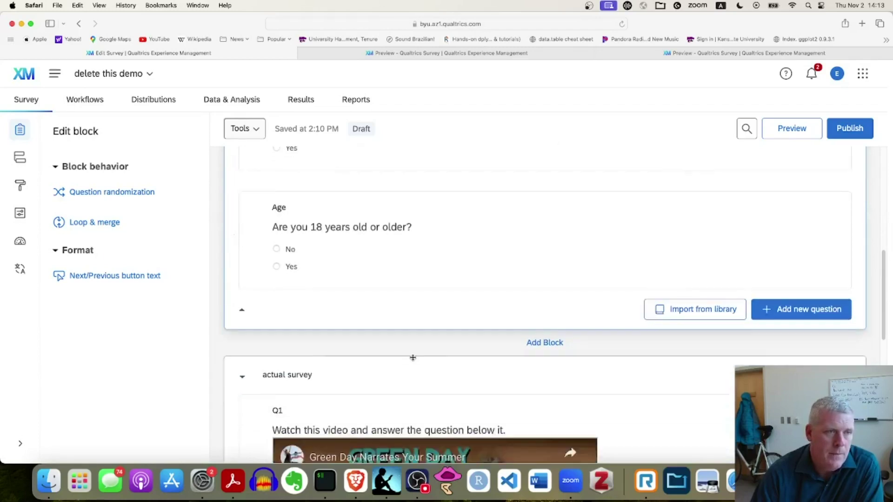
pyautogui.scroll(-1, 398, 347)
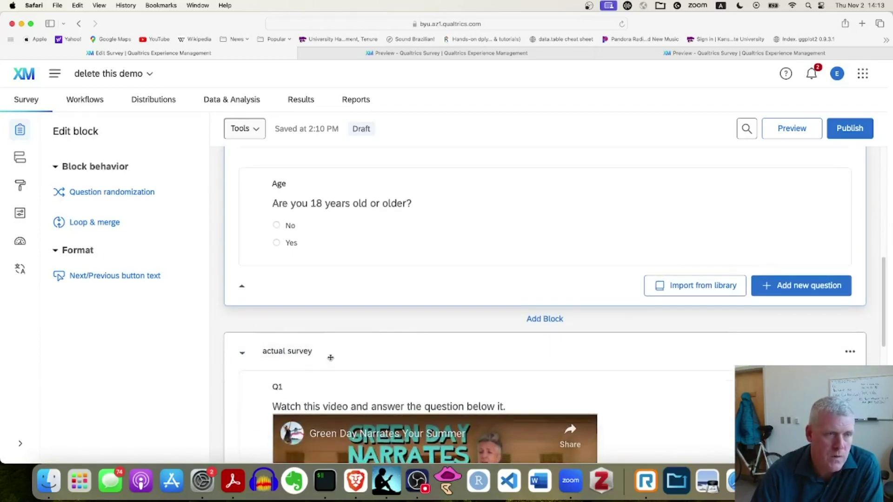
pyautogui.scroll(-5, 302, 350)
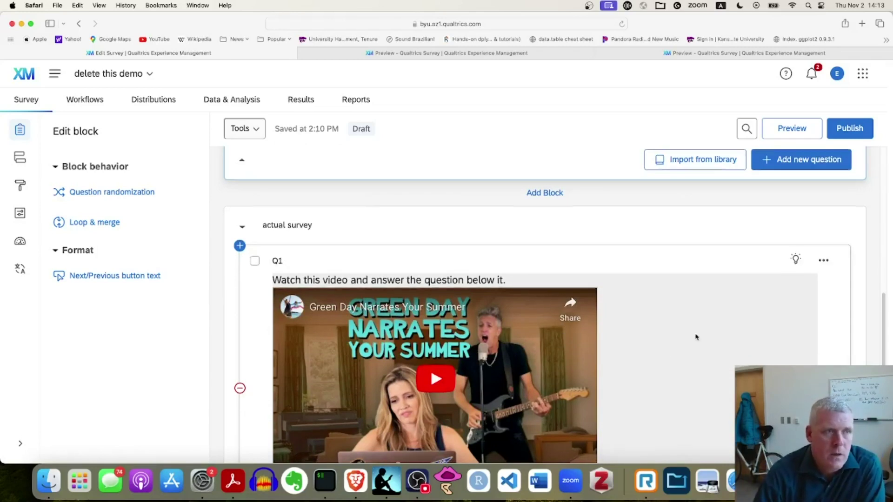
pyautogui.scroll(-10, 696, 335)
pyautogui.scroll(-1, 720, 330)
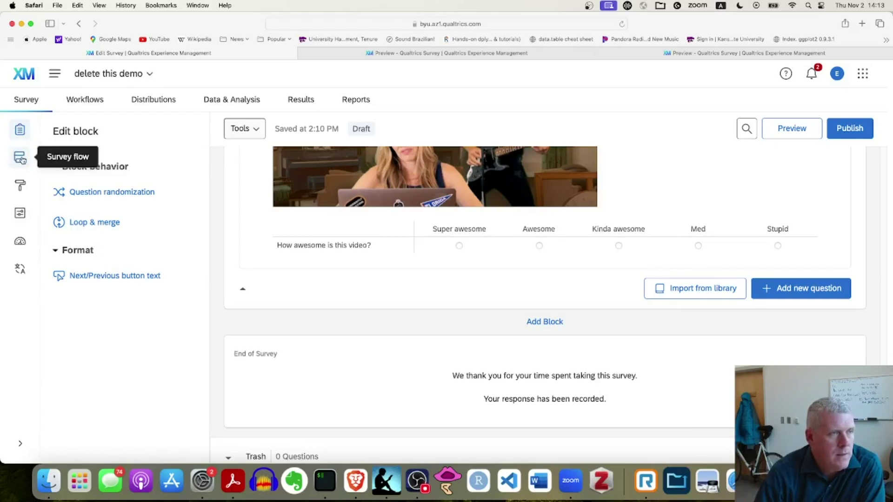
# In the survey flow, start adding an element after the Sociodemographic info block, then cancel
pyautogui.click(20, 158)
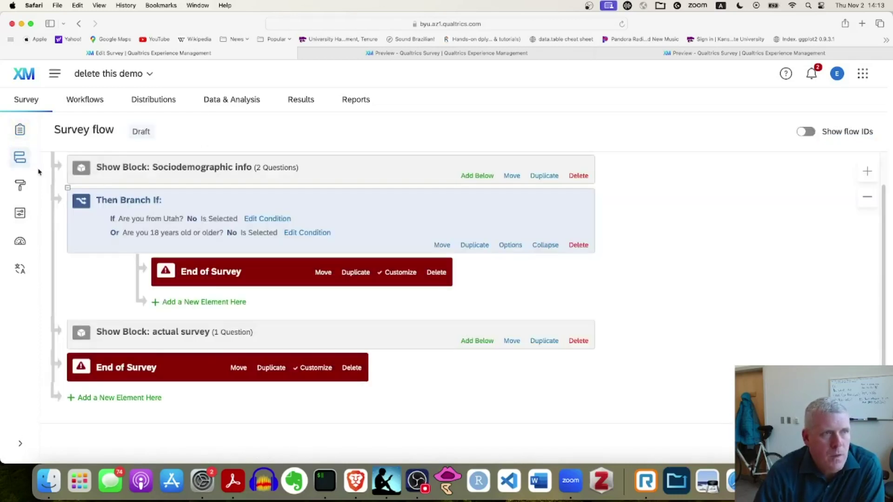
pyautogui.scroll(2, 254, 237)
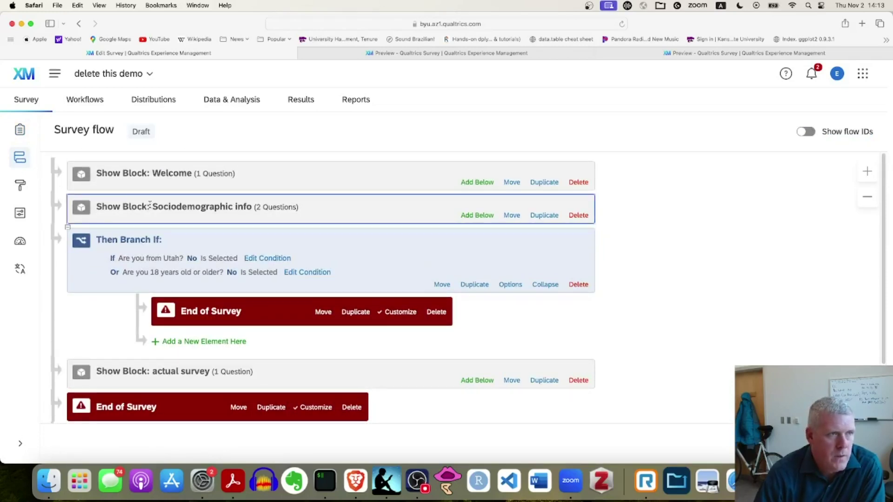
pyautogui.click(473, 217)
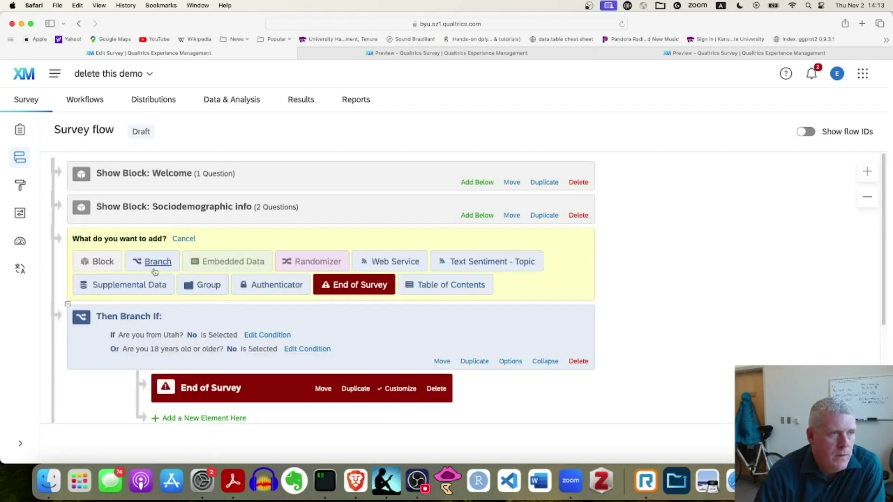
pyautogui.click(184, 240)
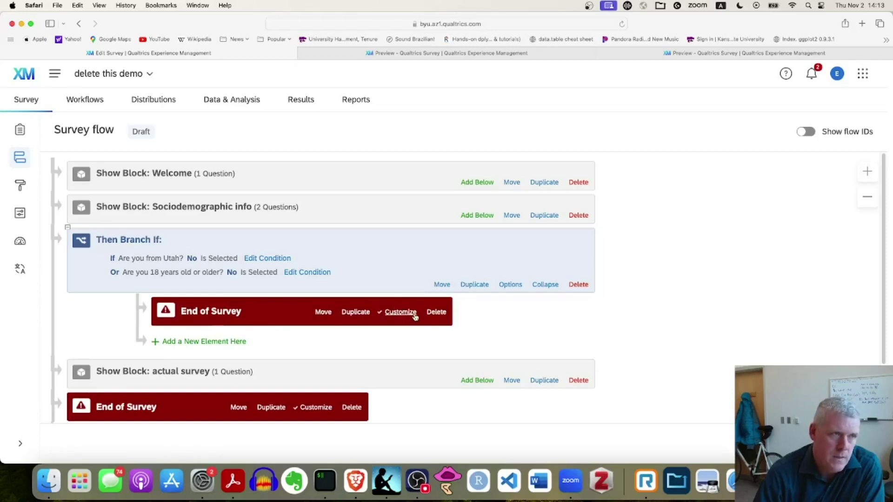
pyautogui.scroll(-3, 405, 315)
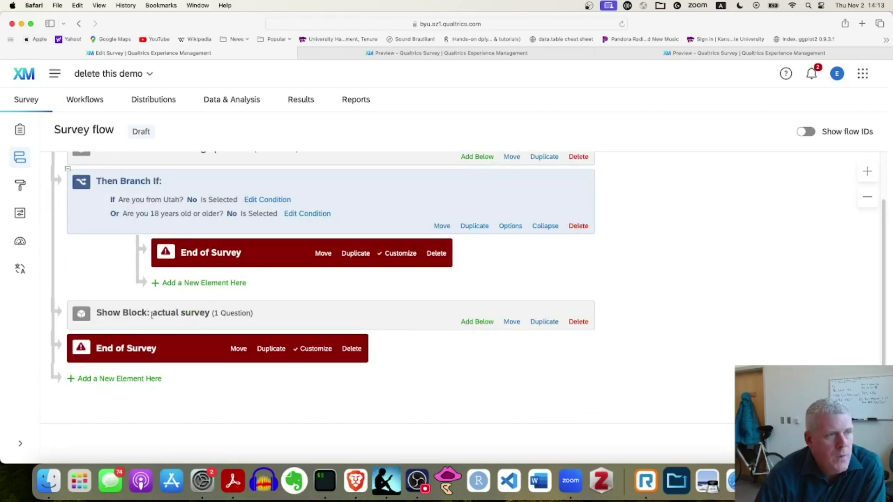
# Add an End of Survey element at the end of the flow, then delete the duplicate
pyautogui.click(126, 381)
pyautogui.scroll(-3, 318, 363)
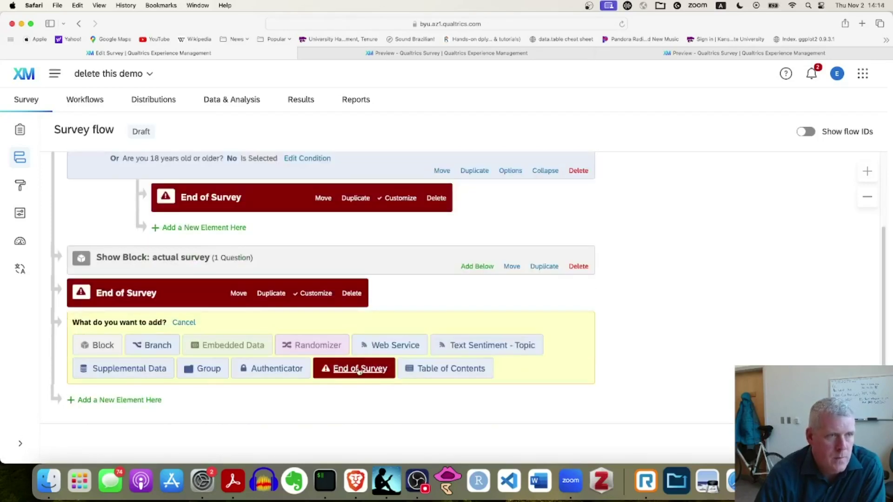
pyautogui.click(359, 371)
pyautogui.click(351, 333)
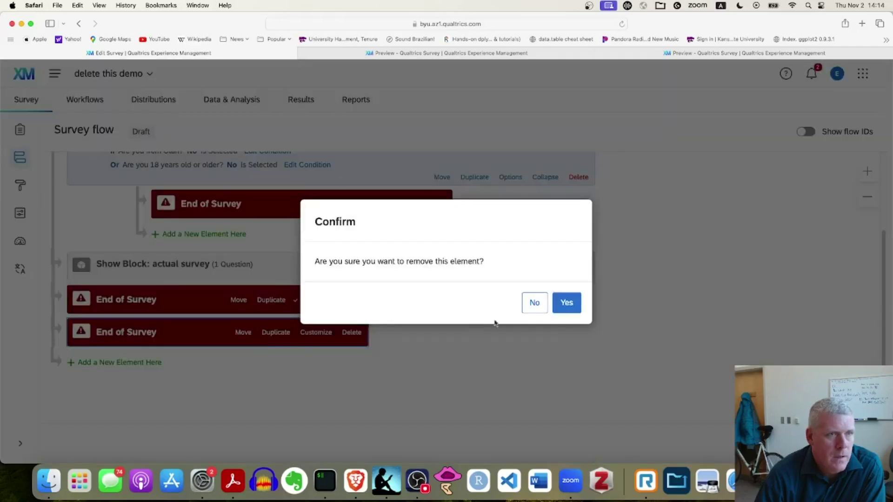
pyautogui.click(580, 303)
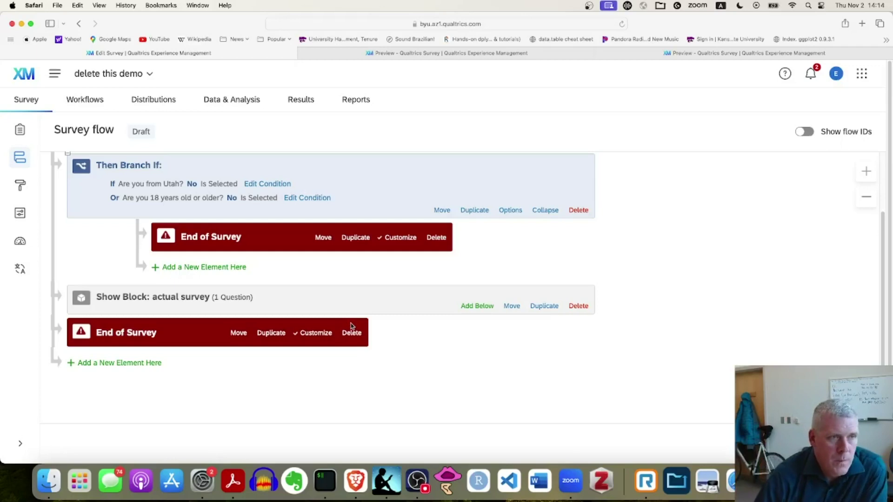
pyautogui.scroll(2, 632, 348)
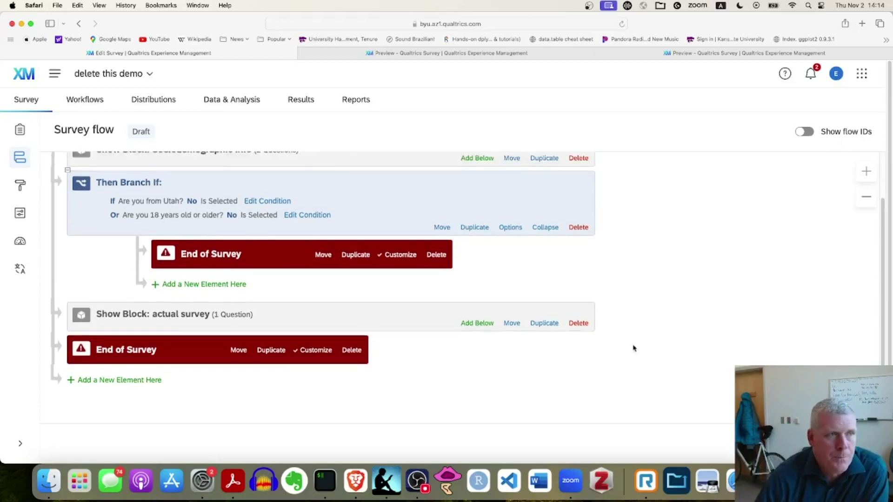